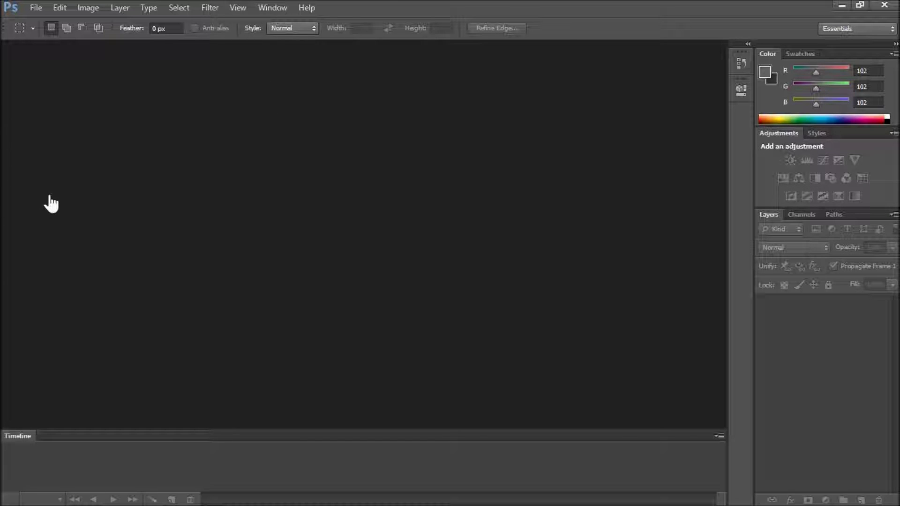
# Reset the Essentials workspace from Window > Workspace to bring back the Tools panel.
pyautogui.click(274, 9)
pyautogui.moveTo(287, 40)
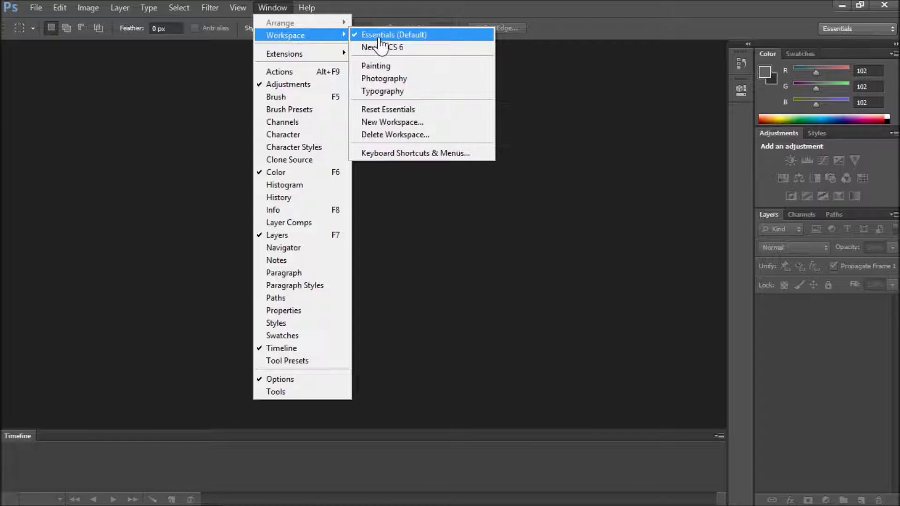
pyautogui.click(385, 112)
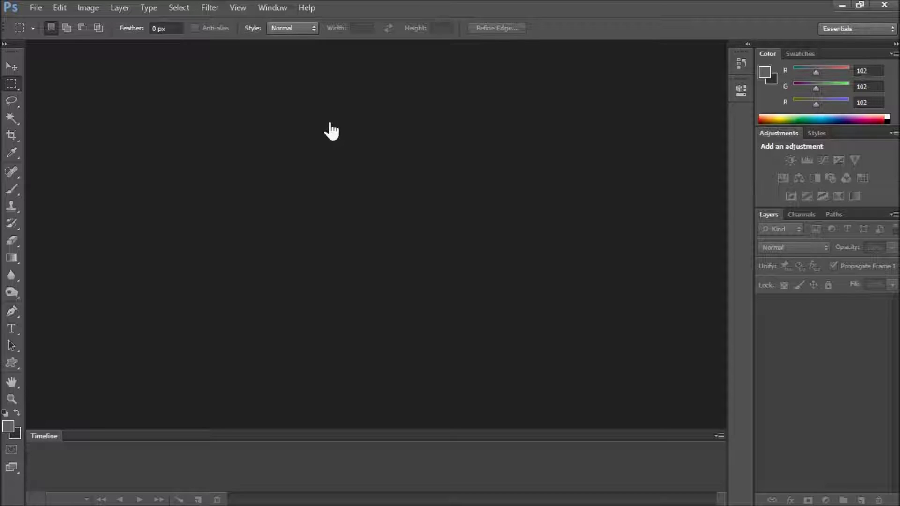
# Open timeline_template.psd from the Facebook Cover Template folder and accept the missing-fonts warning.
pyautogui.click(38, 8)
pyautogui.click(50, 35)
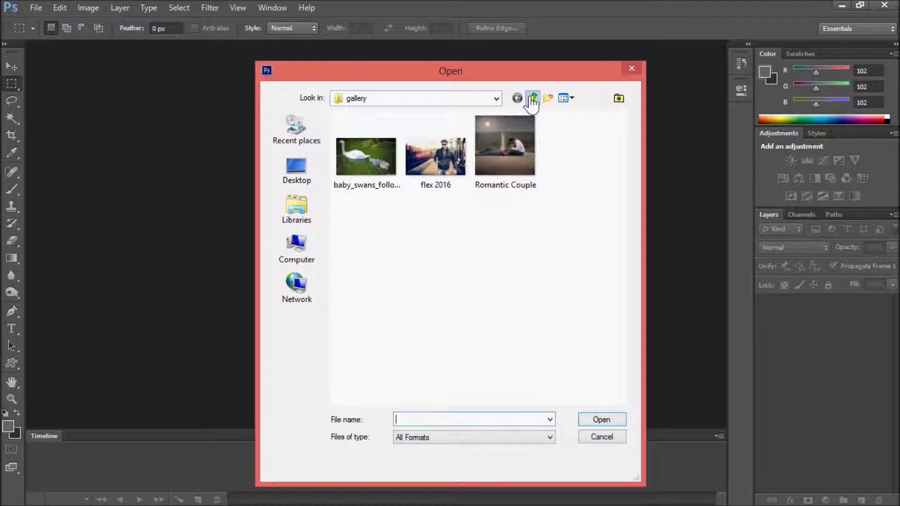
pyautogui.click(533, 98)
pyautogui.click(534, 99)
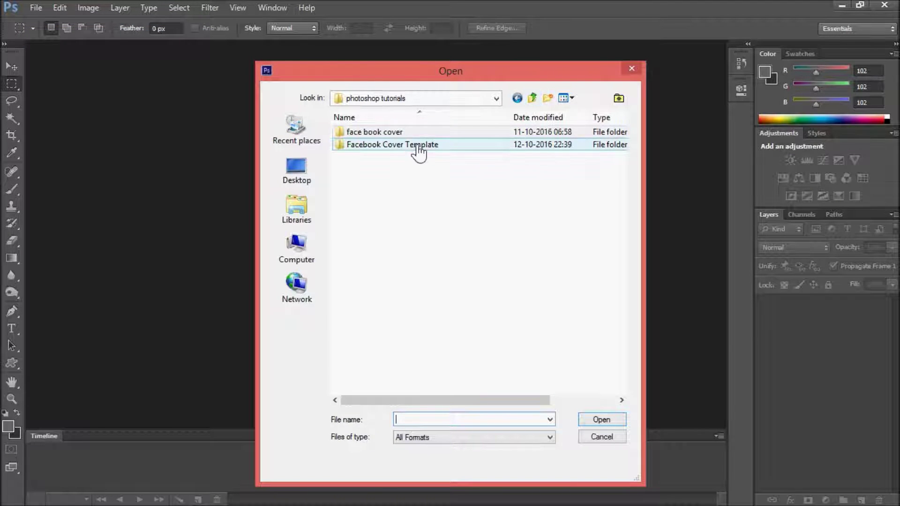
pyautogui.click(416, 147)
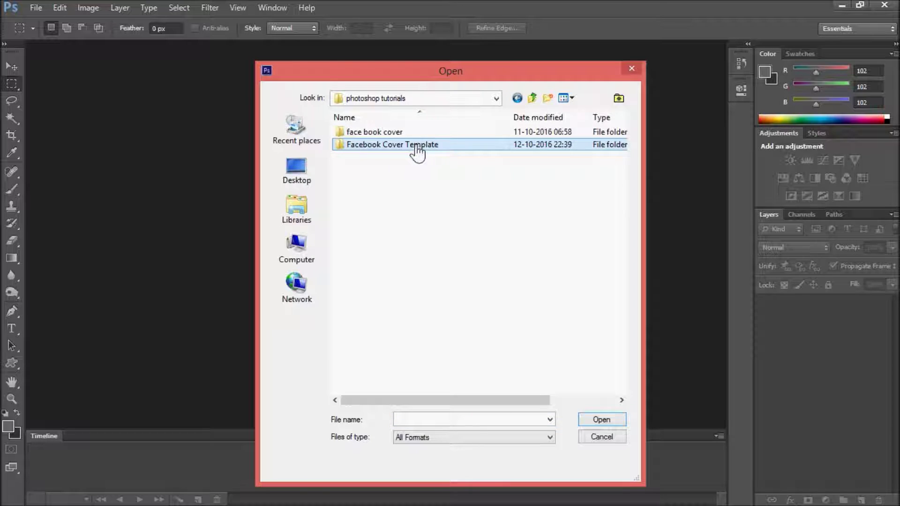
pyautogui.doubleClick(416, 148)
pyautogui.click(368, 164)
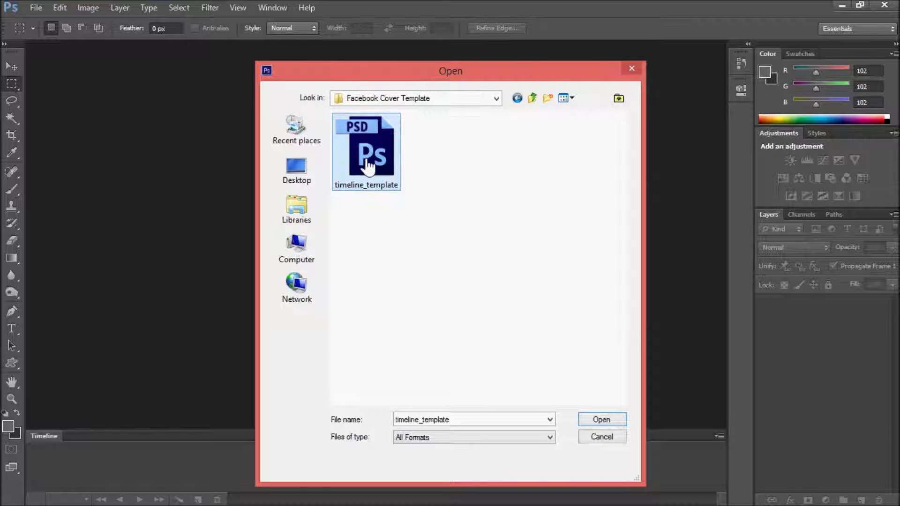
pyautogui.click(600, 421)
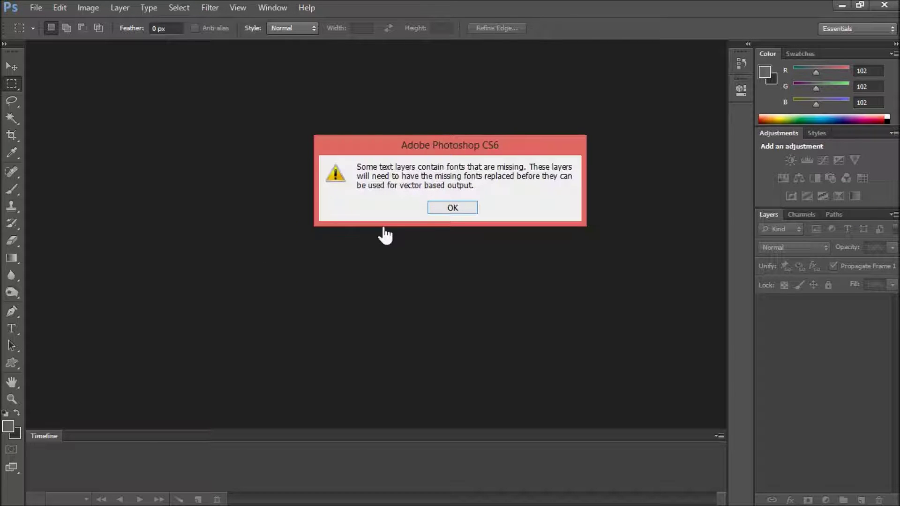
pyautogui.click(452, 208)
# Undock timeline_template.psd into a floating window and select the (Replace this) Cover Photo layer.
pyautogui.moveTo(189, 55); pyautogui.dragTo(295, 70)
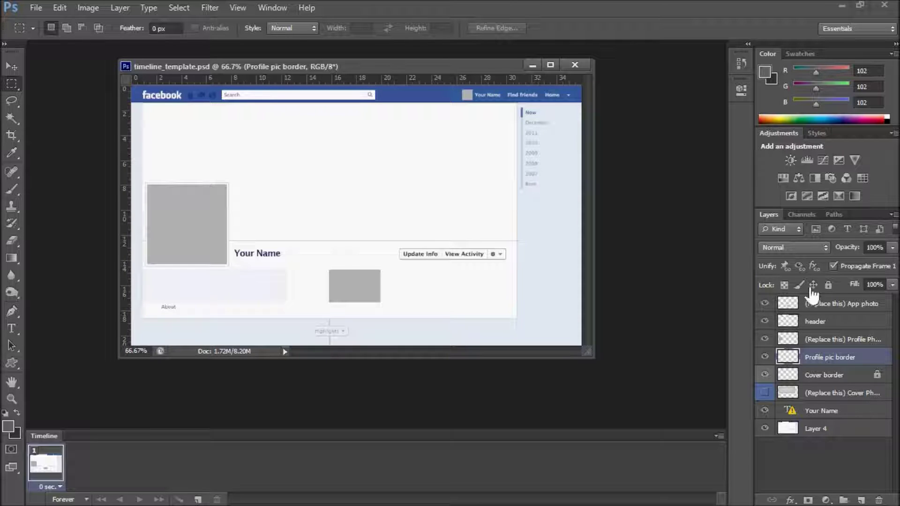
pyautogui.click(815, 311)
pyautogui.click(815, 323)
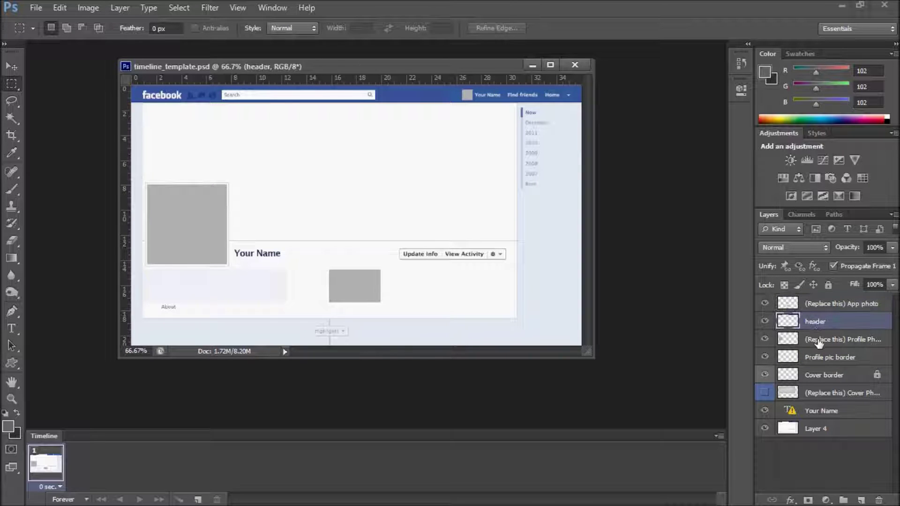
pyautogui.click(818, 341)
pyautogui.click(821, 359)
pyautogui.click(823, 377)
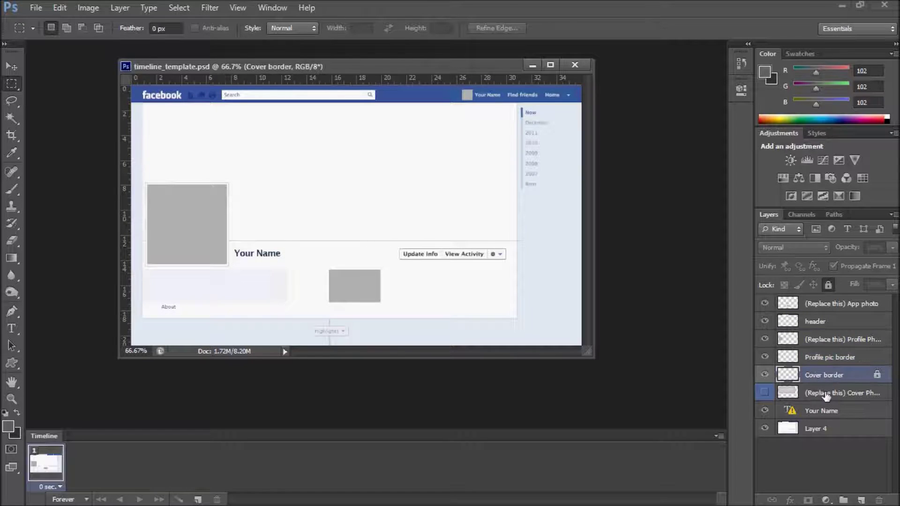
pyautogui.click(826, 394)
pyautogui.click(826, 412)
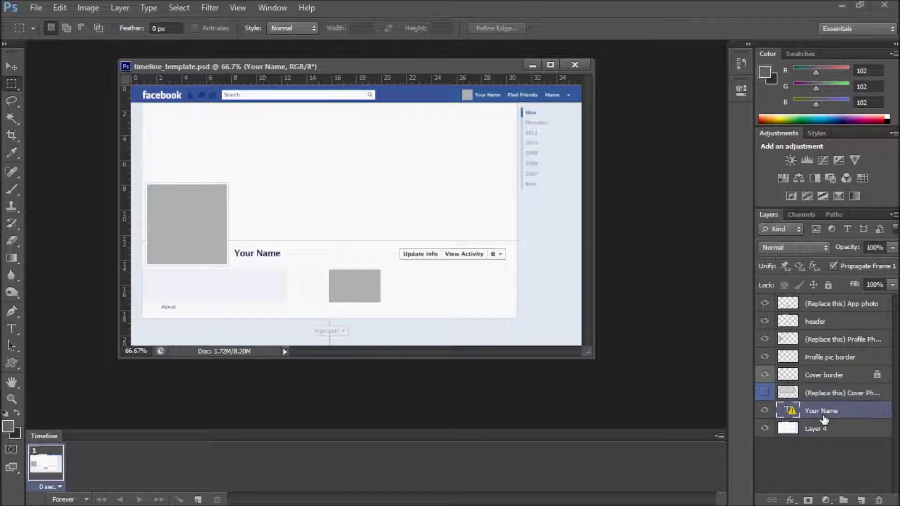
pyautogui.click(816, 430)
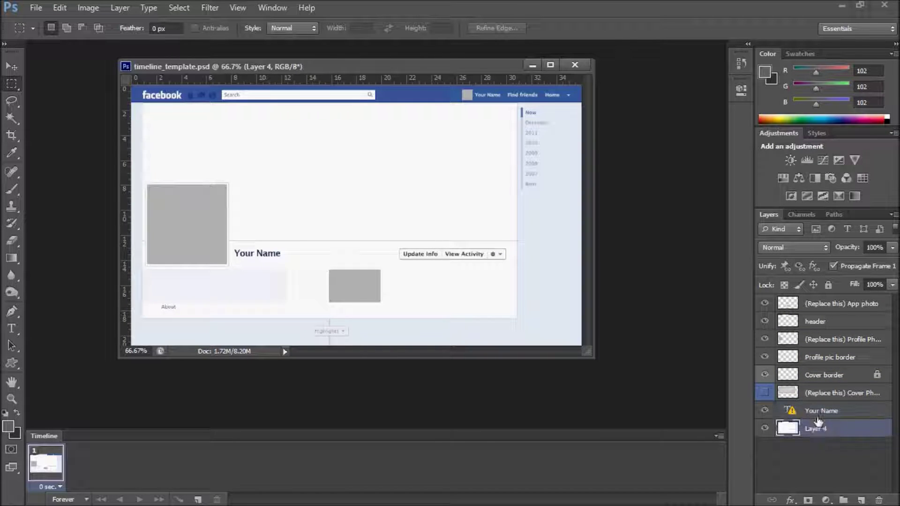
pyautogui.click(816, 413)
pyautogui.click(815, 398)
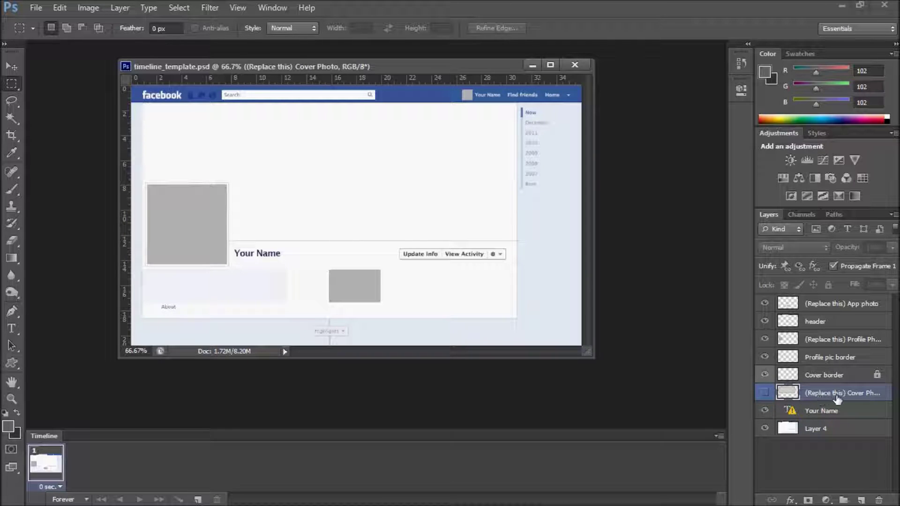
# Turn on the Cover Photo placeholder's visibility and set its layer opacity to 43%.
pyautogui.click(765, 395)
pyautogui.click(765, 396)
pyautogui.click(765, 396)
pyautogui.click(766, 396)
pyautogui.click(765, 396)
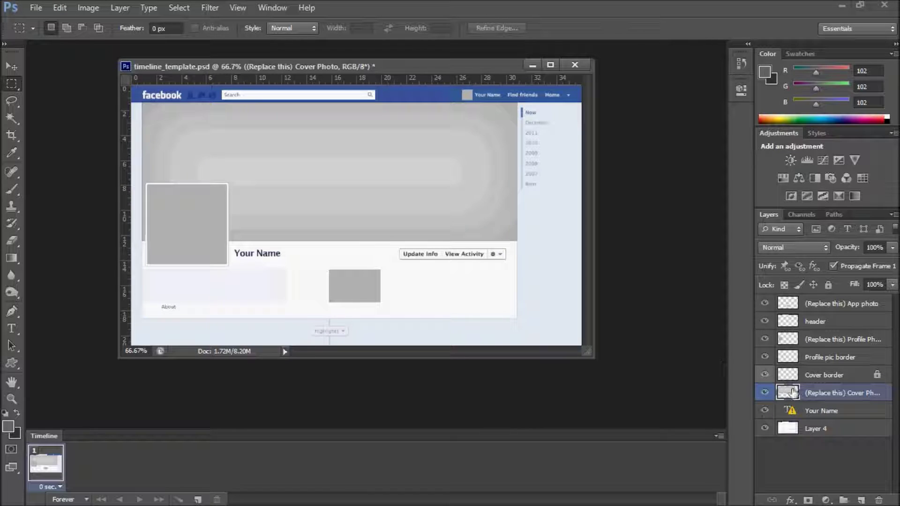
pyautogui.click(764, 396)
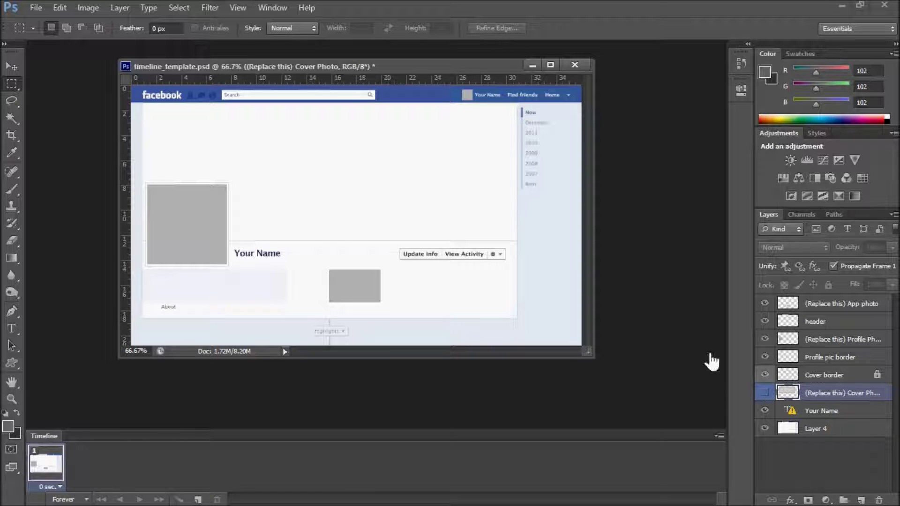
pyautogui.click(764, 394)
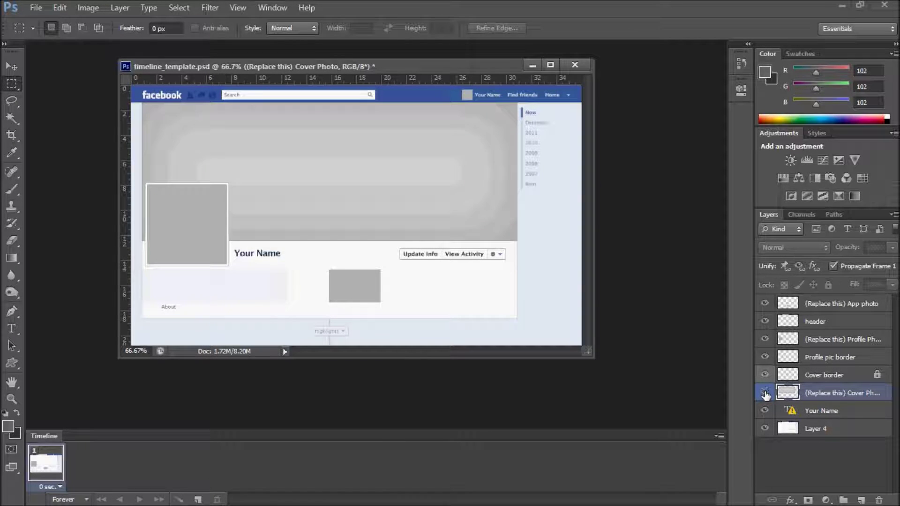
pyautogui.click(765, 395)
pyautogui.click(765, 395)
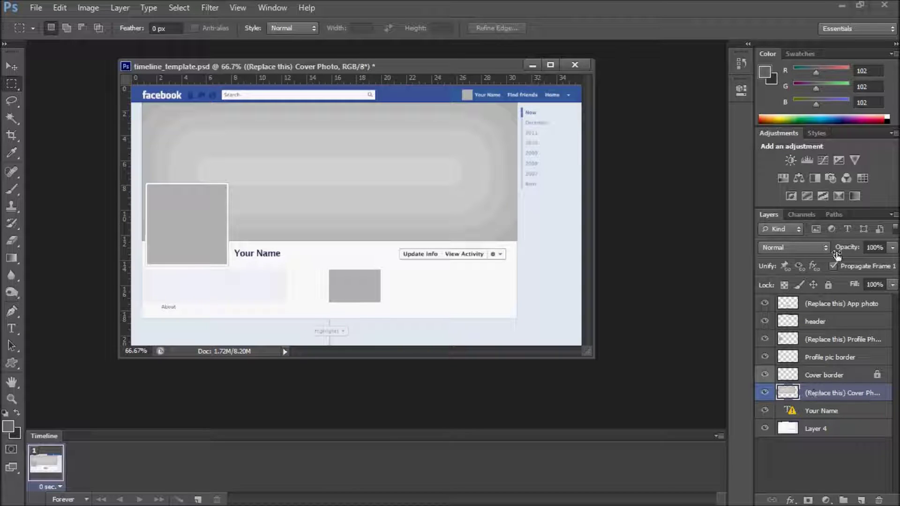
pyautogui.click(892, 248)
pyautogui.moveTo(891, 268); pyautogui.dragTo(857, 270)
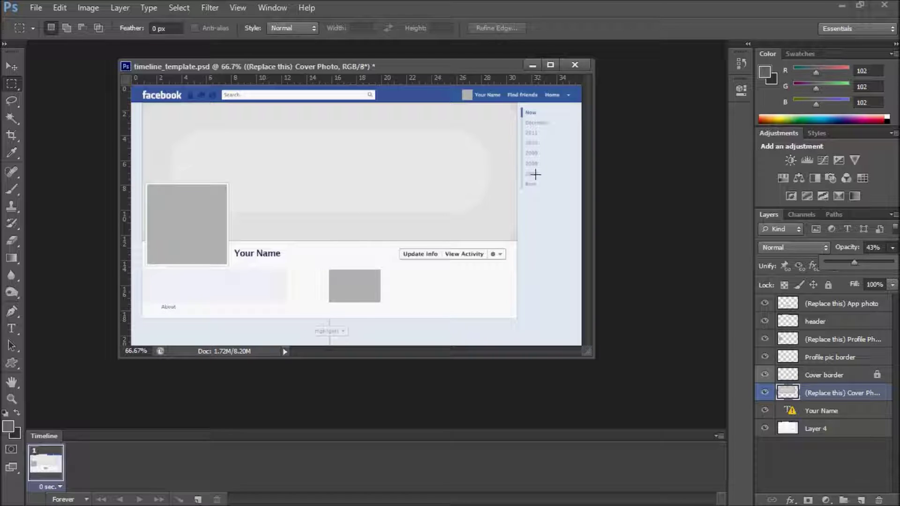
# Open flex 2016.jpg from the face book cover > gallery folder as a second document.
pyautogui.click(36, 9)
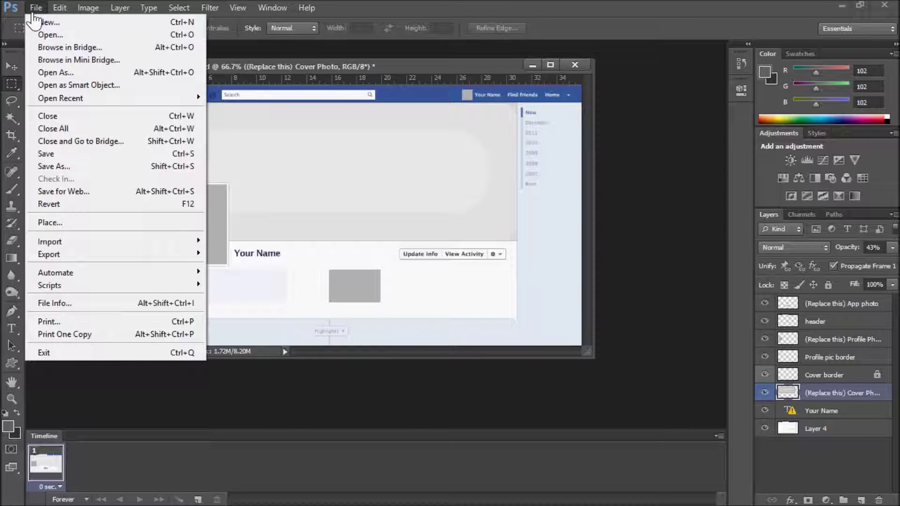
pyautogui.click(50, 36)
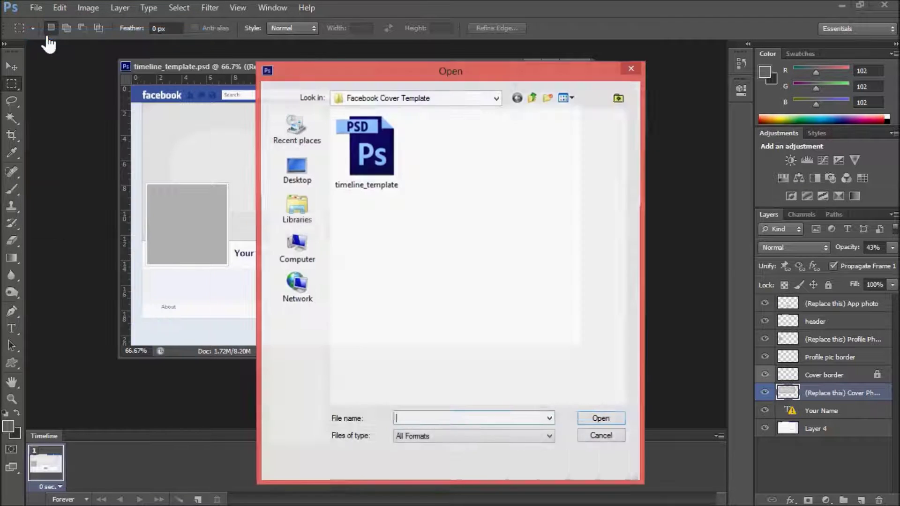
pyautogui.click(532, 98)
pyautogui.doubleClick(383, 136)
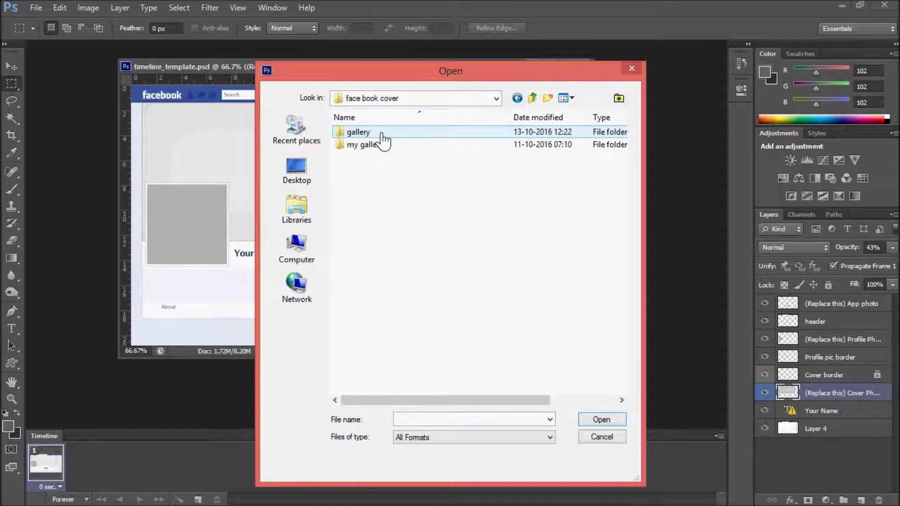
pyautogui.doubleClick(363, 133)
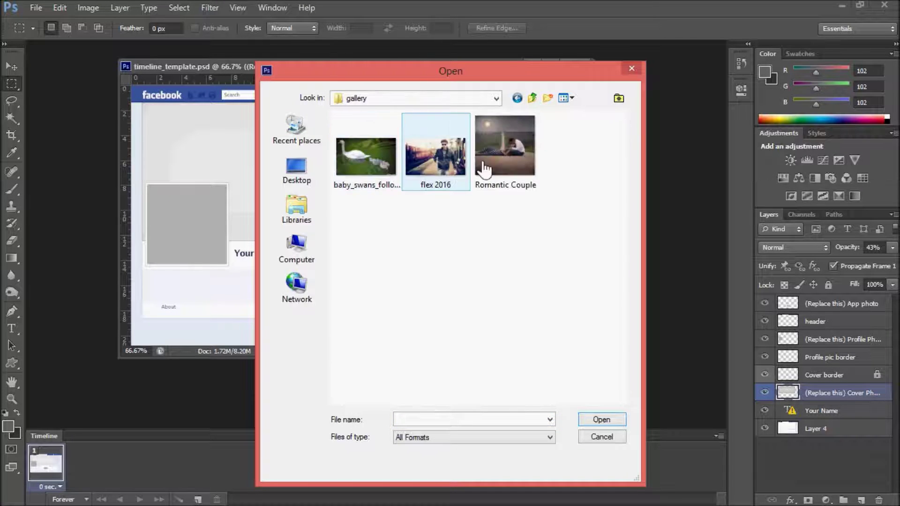
pyautogui.click(441, 157)
pyautogui.click(598, 419)
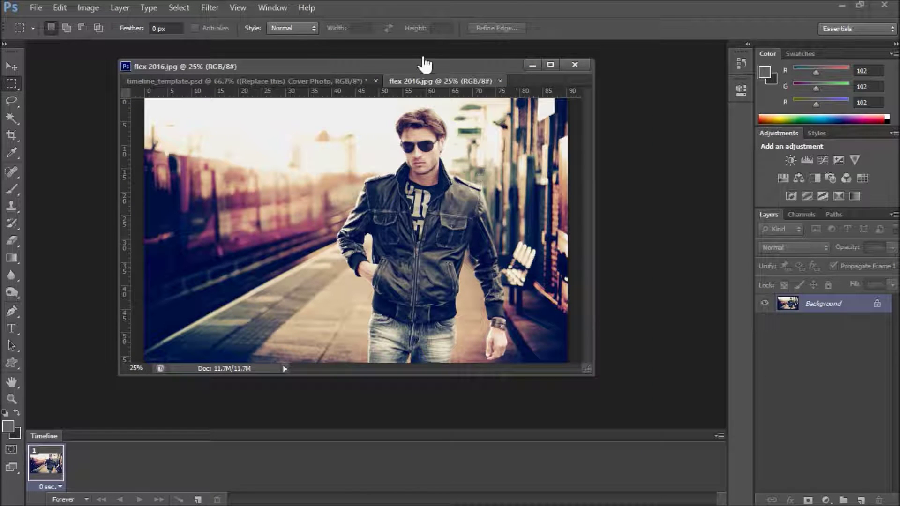
pyautogui.click(215, 84)
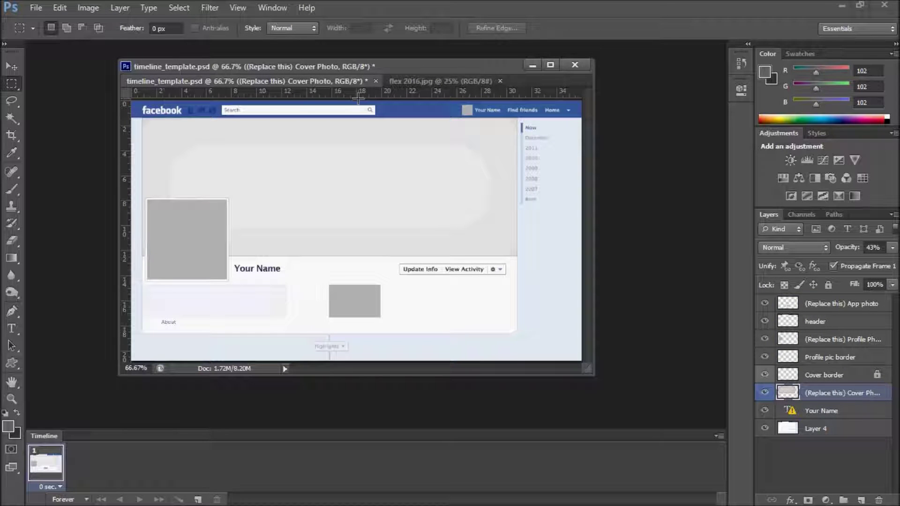
# Float flex 2016.jpg in its own window and arrange it beside the template window.
pyautogui.click(402, 81)
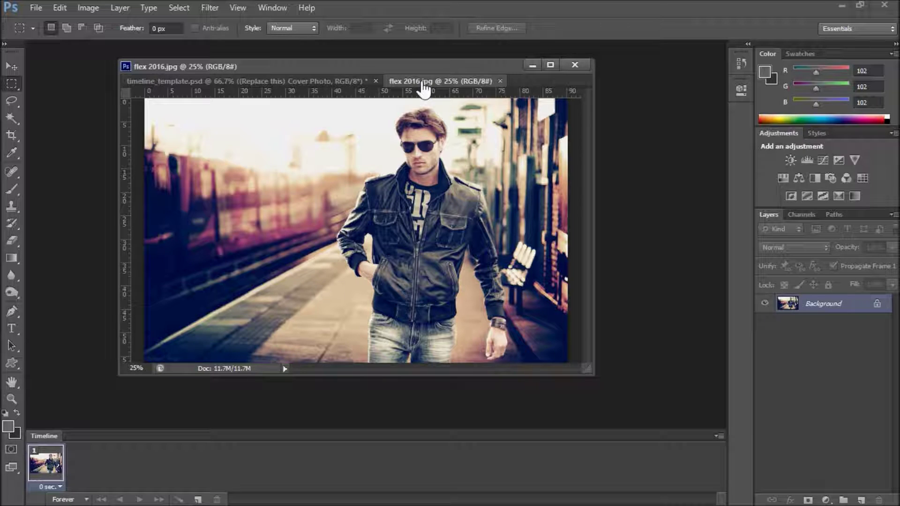
pyautogui.moveTo(425, 89); pyautogui.dragTo(438, 117)
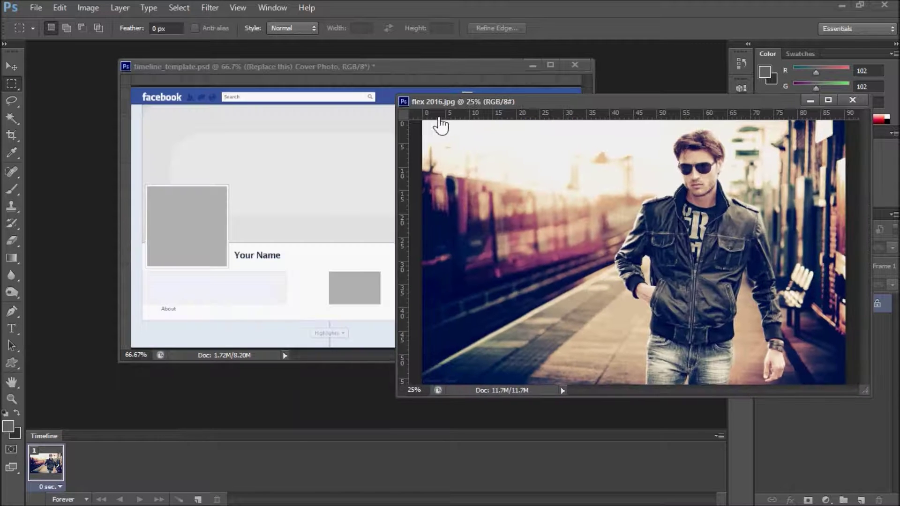
pyautogui.click(365, 76)
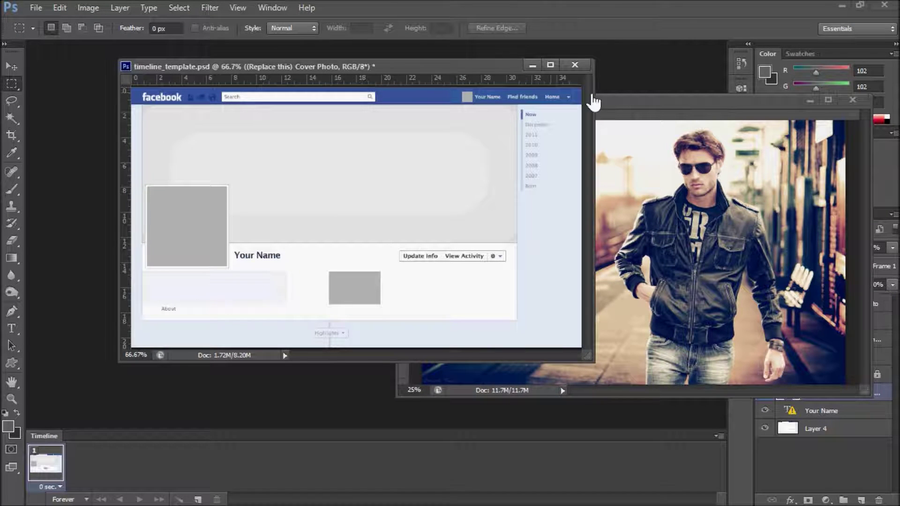
pyautogui.click(620, 108)
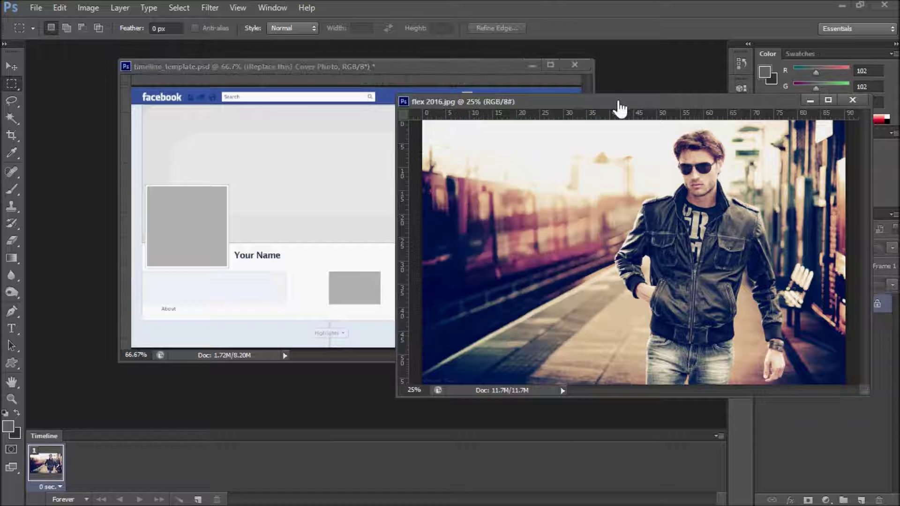
pyautogui.click(428, 70)
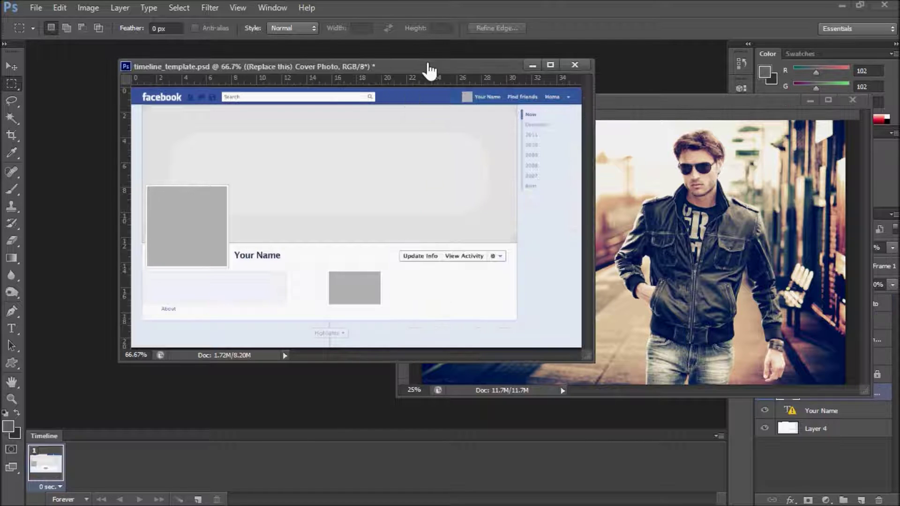
pyautogui.click(610, 105)
pyautogui.moveTo(318, 70); pyautogui.dragTo(236, 73)
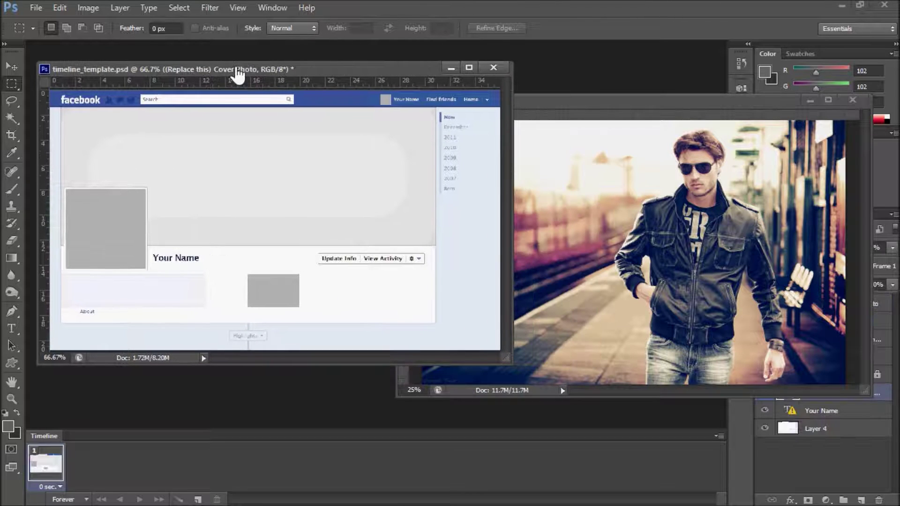
pyautogui.click(565, 108)
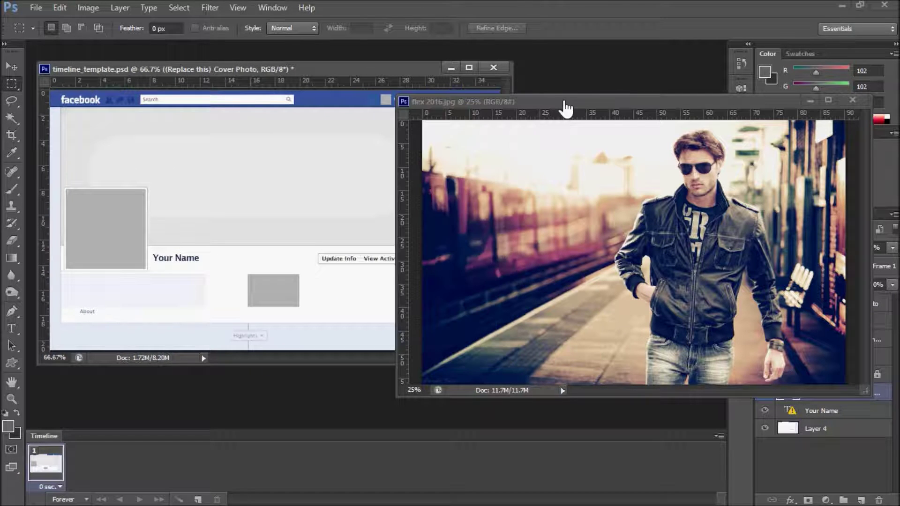
pyautogui.click(13, 73)
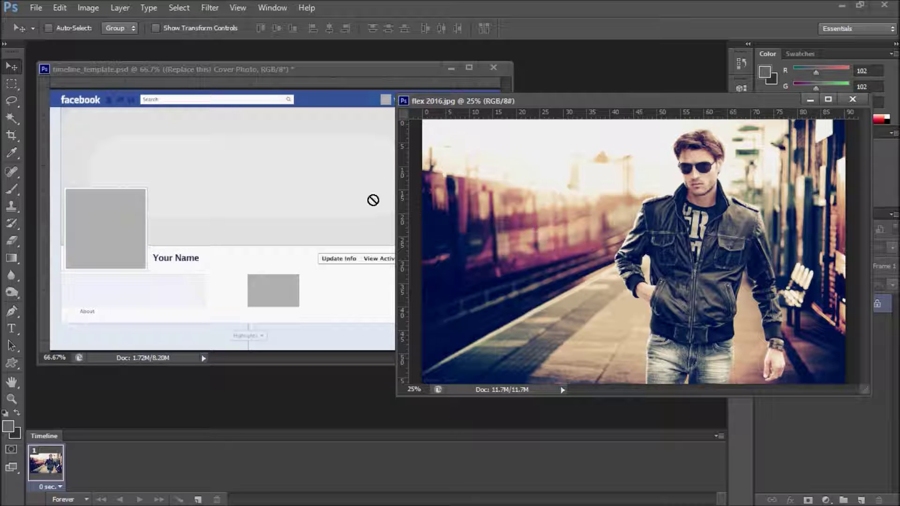
# Drag the flex photo into the template as Layer 5, minimize its window, and maximize the template.
pyautogui.moveTo(373, 200); pyautogui.dragTo(245, 184)
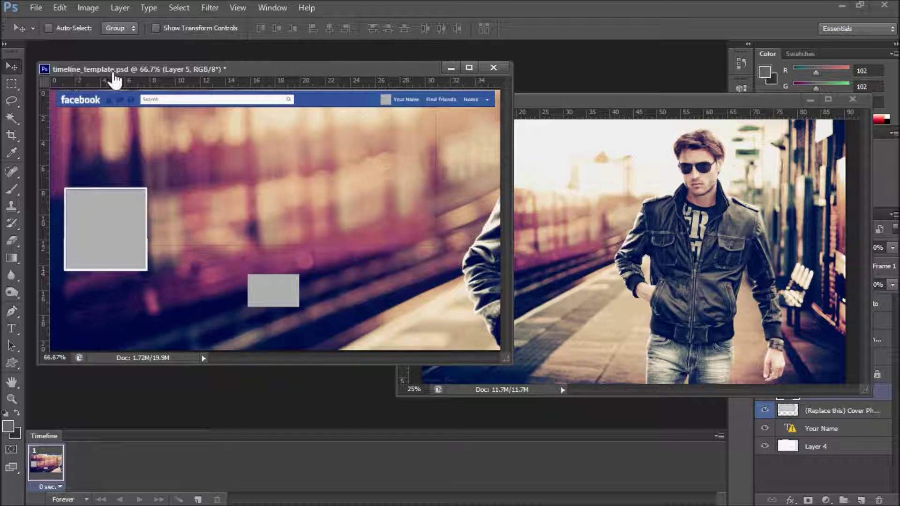
pyautogui.click(675, 246)
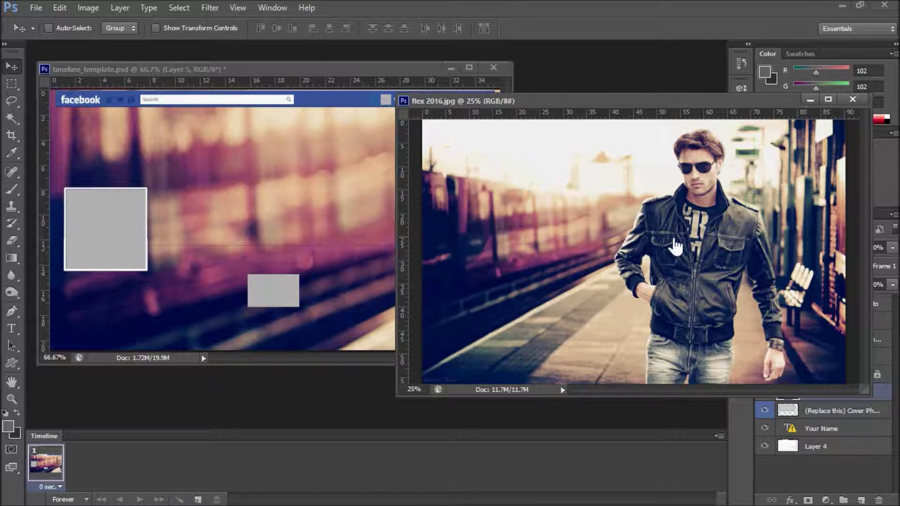
pyautogui.moveTo(621, 105); pyautogui.dragTo(256, 117)
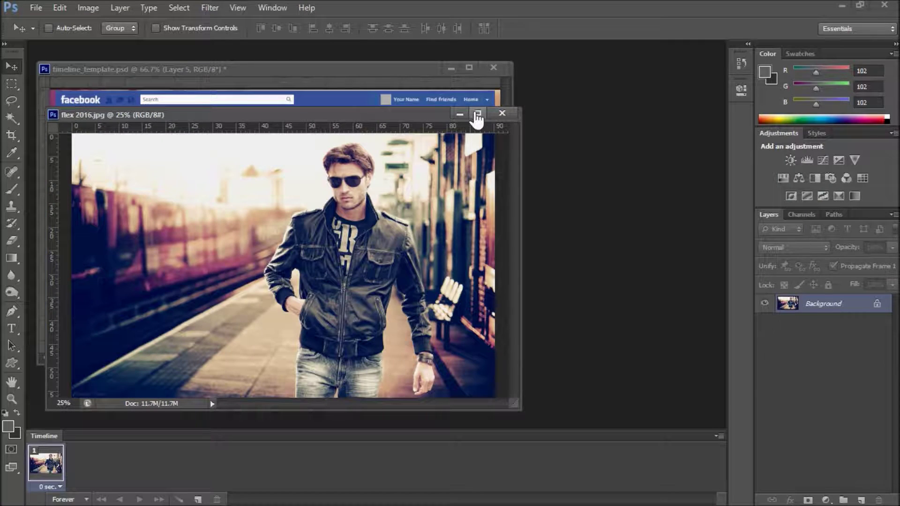
pyautogui.click(459, 114)
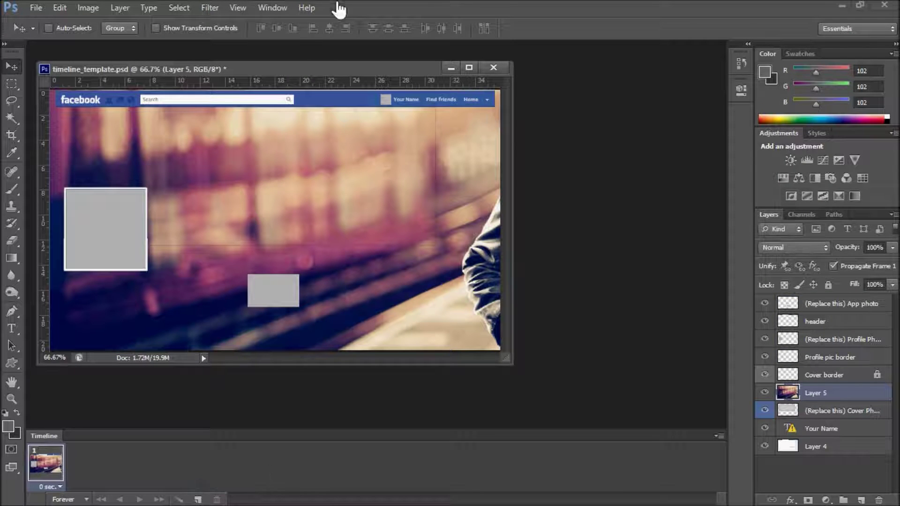
pyautogui.moveTo(328, 76); pyautogui.dragTo(430, 93)
pyautogui.click(732, 450)
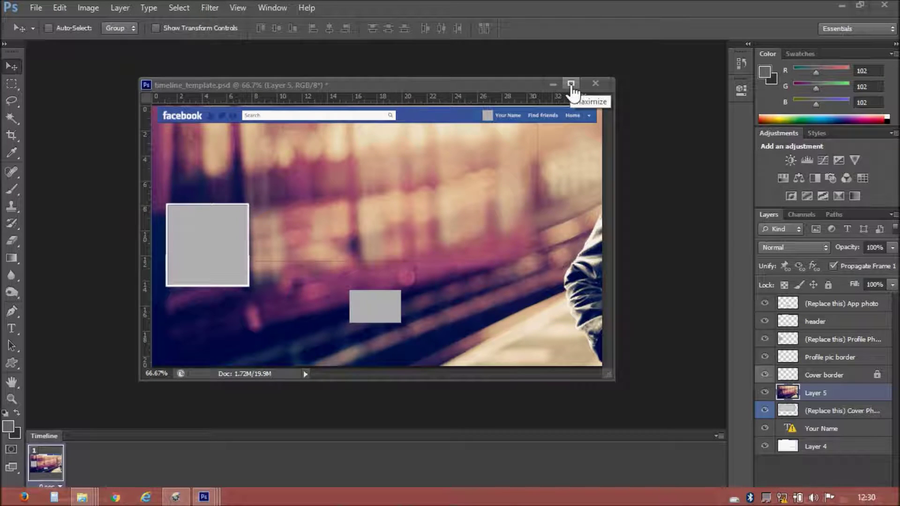
pyautogui.click(571, 84)
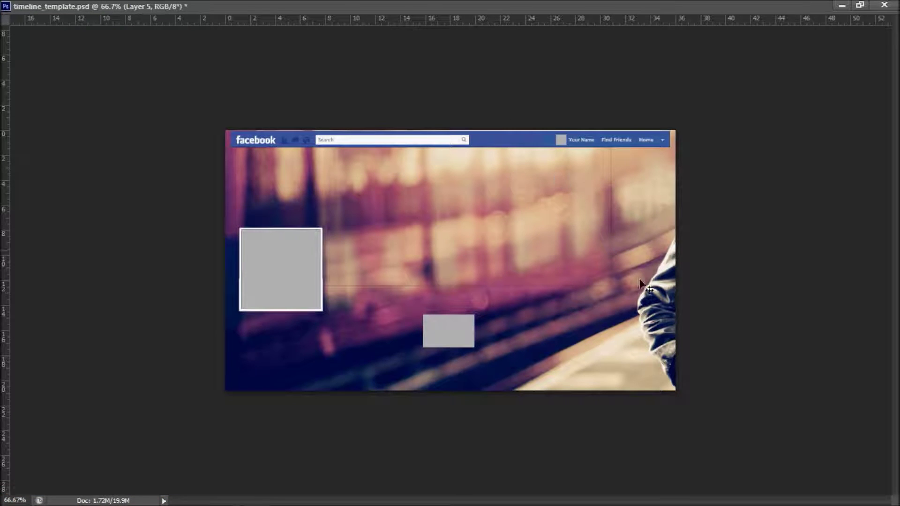
# Free-transform (Ctrl+T) the flex photo to cover the cover area just below the header bar.
pyautogui.moveTo(612, 350); pyautogui.dragTo(234, 294)
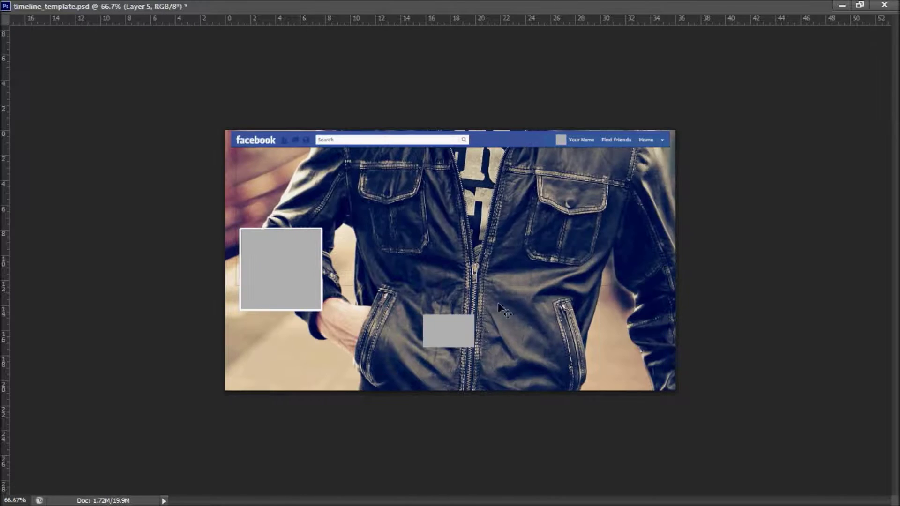
pyautogui.moveTo(510, 287); pyautogui.dragTo(522, 315)
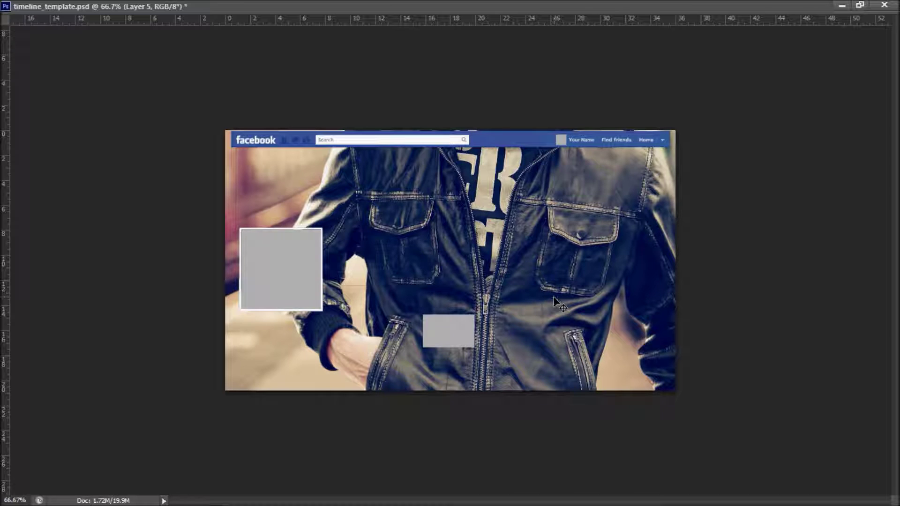
pyautogui.hotkey('ctrl', 't')
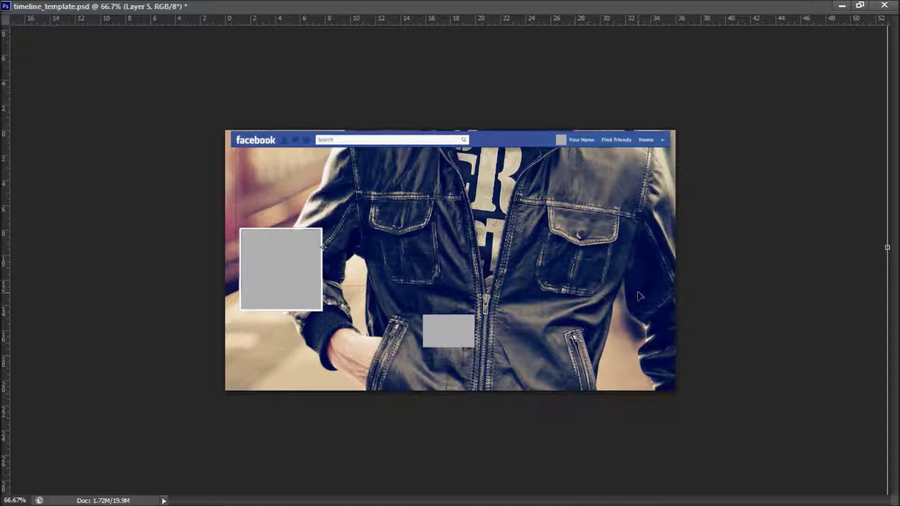
pyautogui.moveTo(746, 170); pyautogui.dragTo(703, 247)
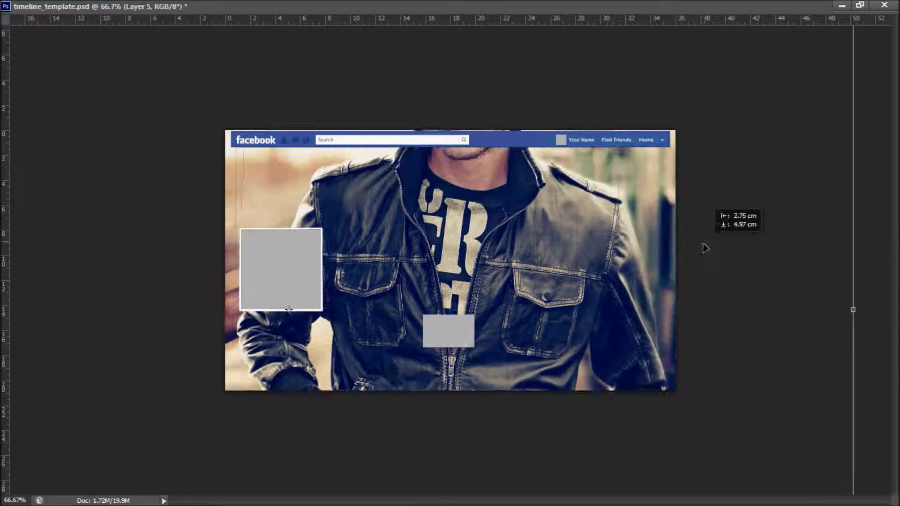
pyautogui.moveTo(779, 147); pyautogui.dragTo(531, 298)
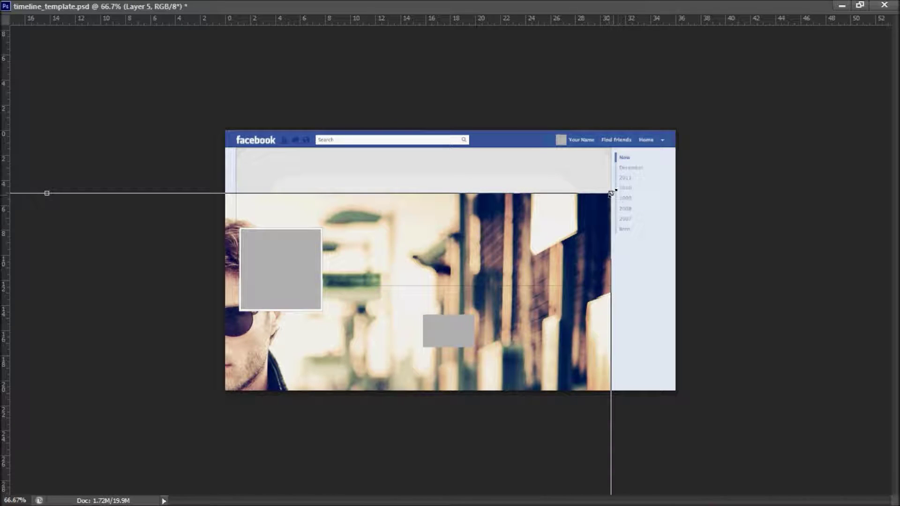
pyautogui.moveTo(610, 193); pyautogui.dragTo(415, 309)
pyautogui.moveTo(325, 369); pyautogui.dragTo(475, 225)
pyautogui.moveTo(585, 140); pyautogui.dragTo(528, 184)
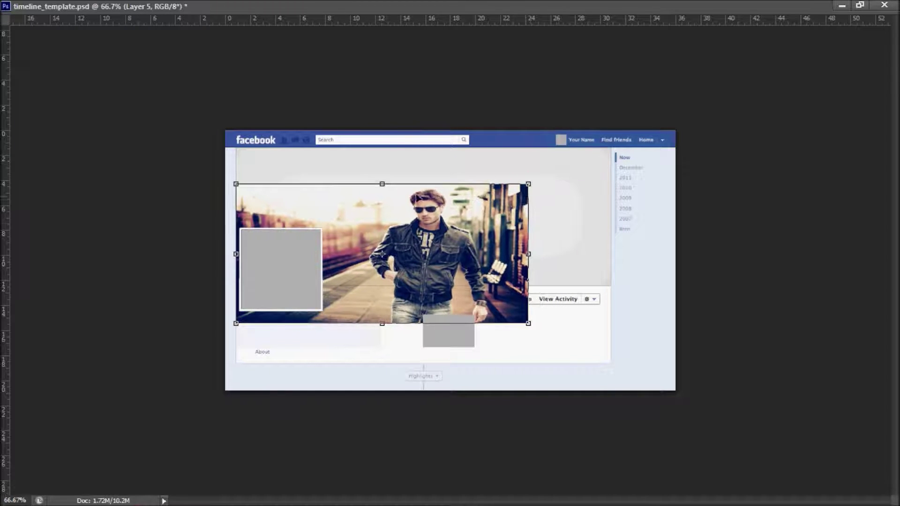
pyautogui.moveTo(380, 185); pyautogui.dragTo(382, 158)
pyautogui.moveTo(397, 246); pyautogui.dragTo(397, 231)
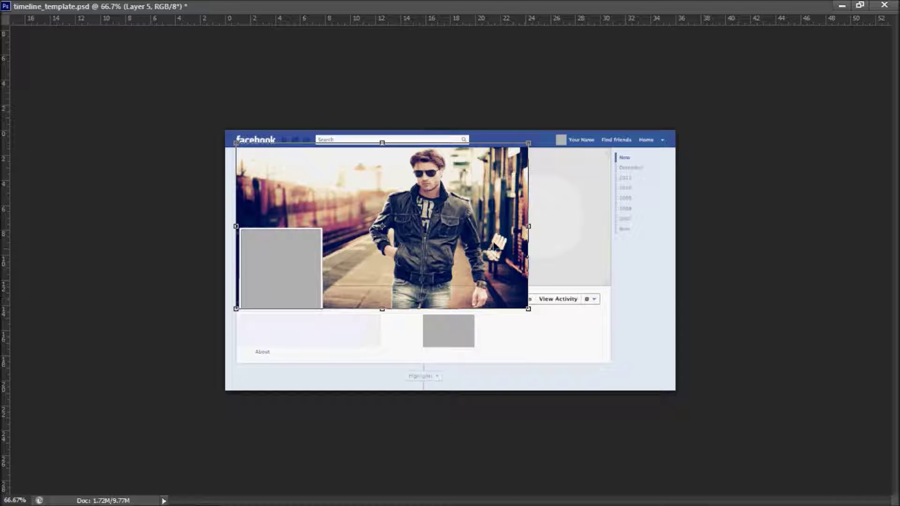
pyautogui.press('Return')
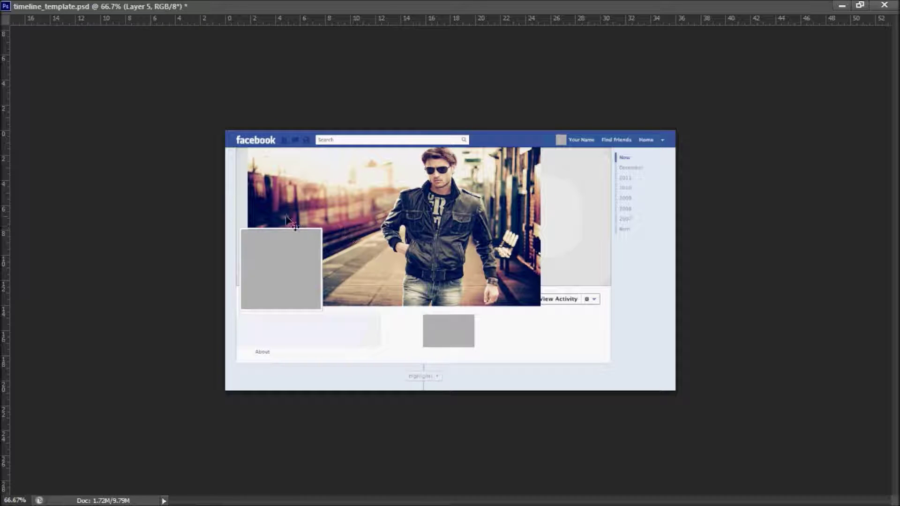
# Select Layer 5 and nudge the photo into alignment with the cover area.
pyautogui.moveTo(420, 218)
pyautogui.mouseDown()
pyautogui.moveTo(409, 221)
pyautogui.moveTo(412, 213)
pyautogui.mouseUp()
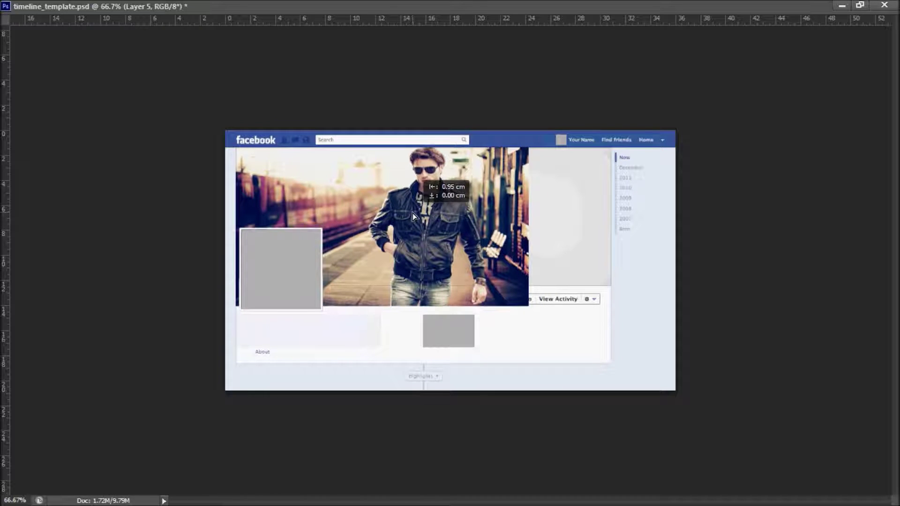
pyautogui.rightClick(476, 177)
pyautogui.click(504, 187)
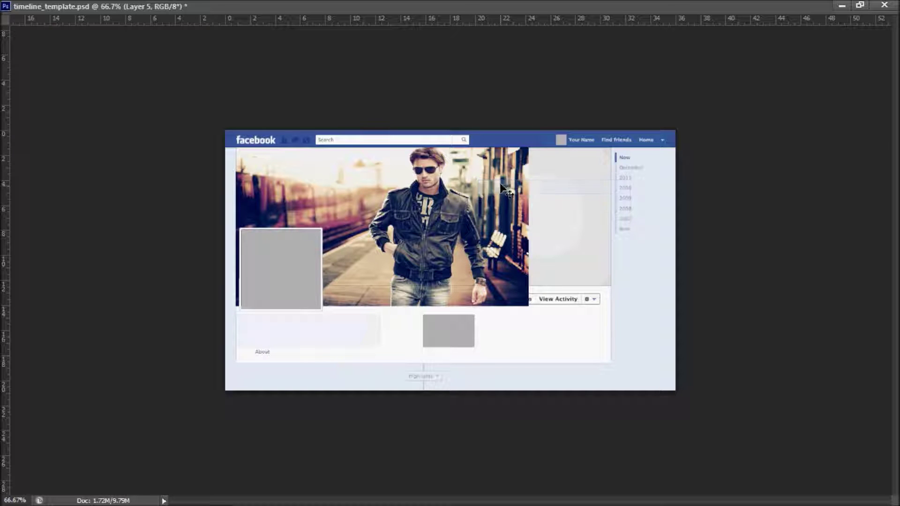
pyautogui.moveTo(456, 180)
pyautogui.mouseDown()
pyautogui.moveTo(488, 183)
pyautogui.moveTo(443, 188)
pyautogui.mouseUp()
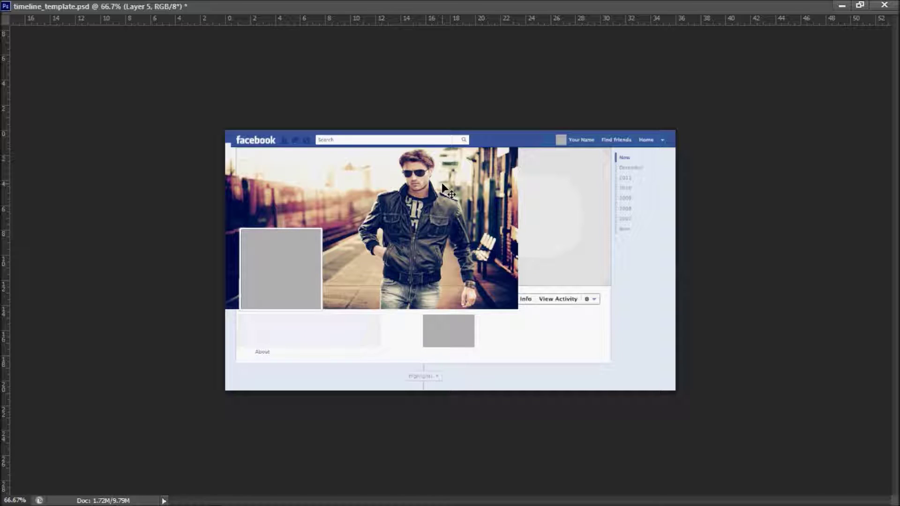
pyautogui.click(859, 6)
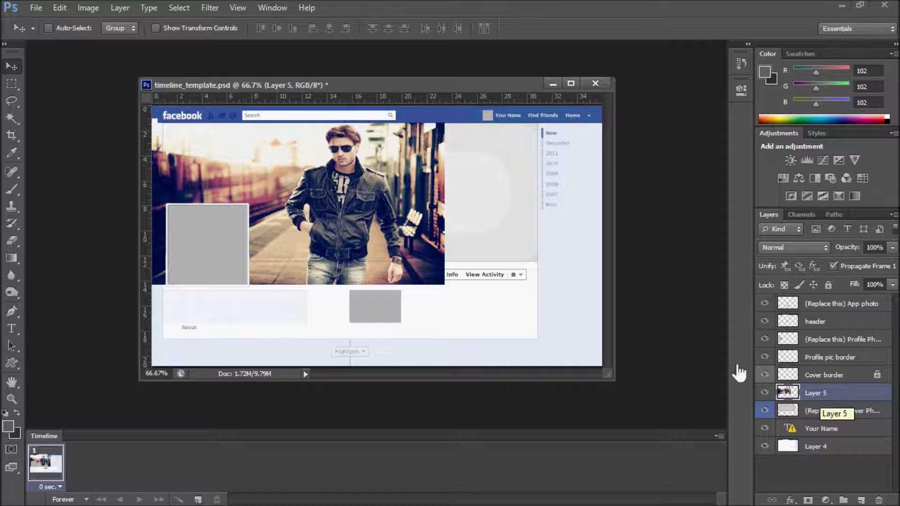
# Flip Layer 5 with Edit > Transform > Flip Horizontal and shift it up and right.
pyautogui.moveTo(366, 198)
pyautogui.mouseDown()
pyautogui.moveTo(401, 197)
pyautogui.moveTo(371, 195)
pyautogui.mouseUp()
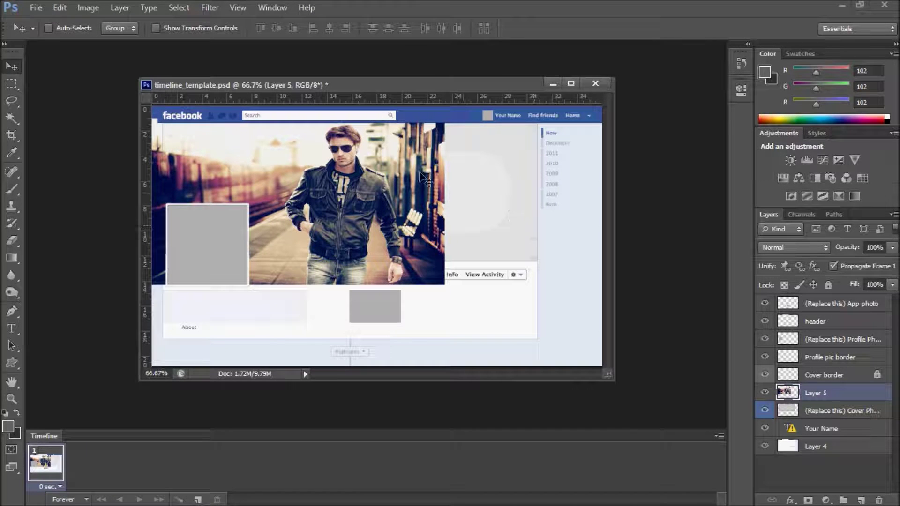
pyautogui.click(61, 8)
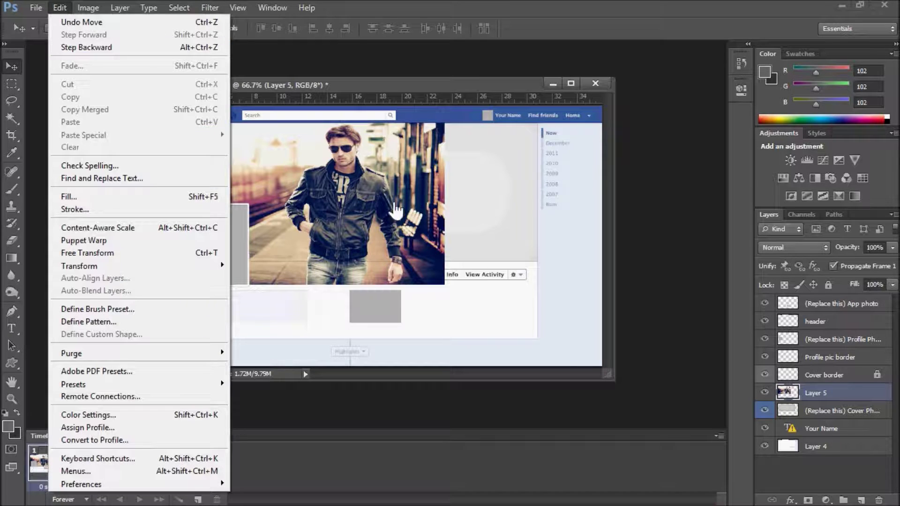
pyautogui.click(372, 177)
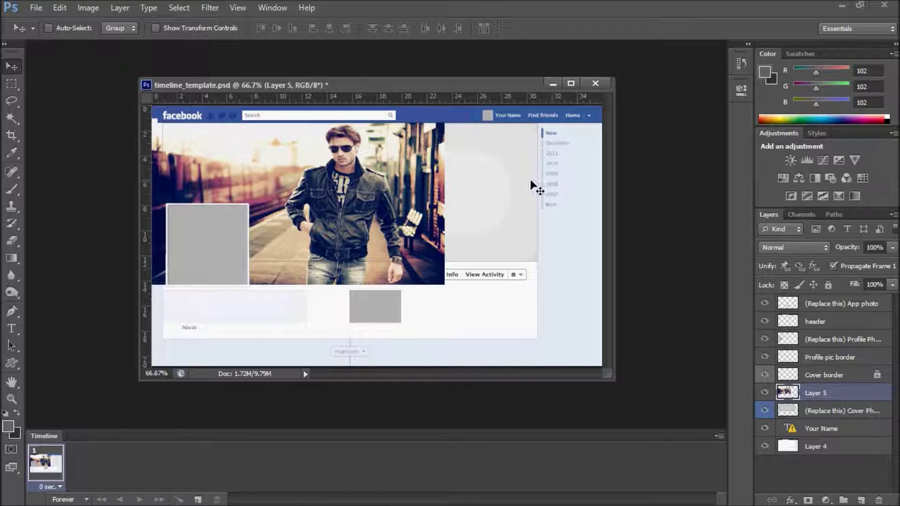
pyautogui.click(60, 8)
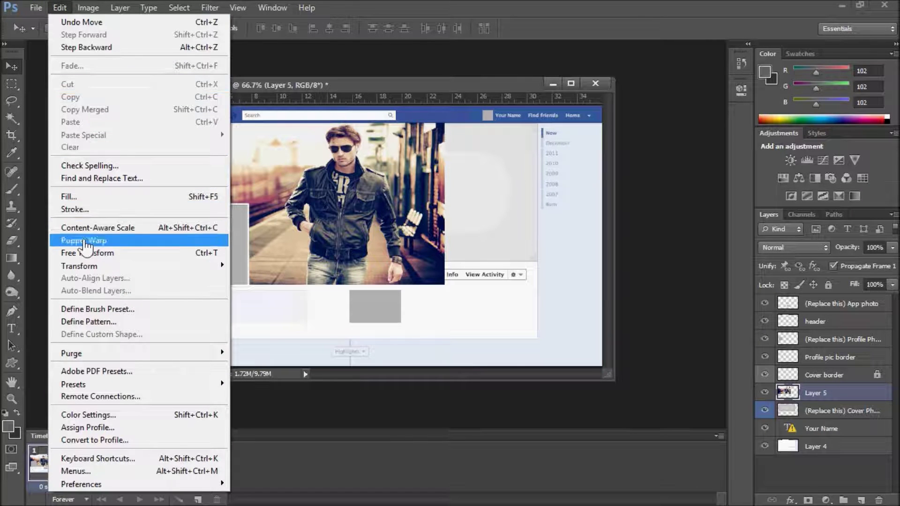
pyautogui.moveTo(80, 267)
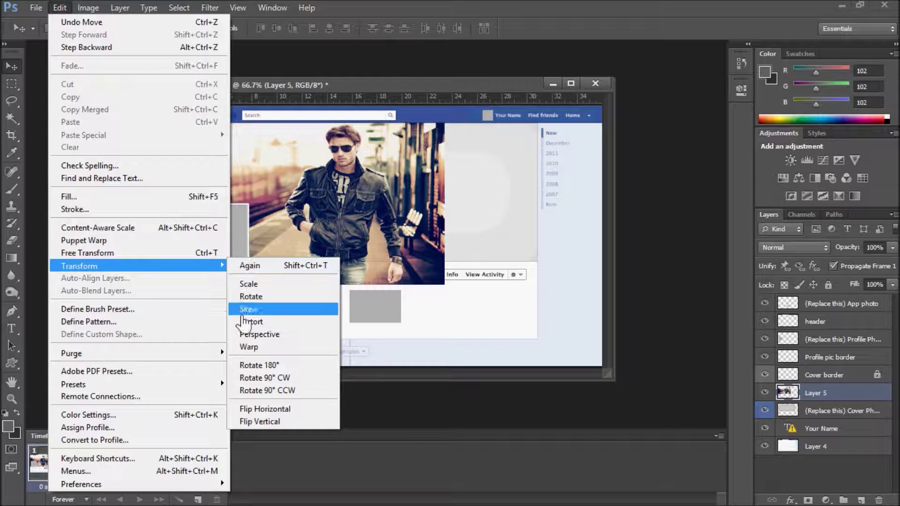
pyautogui.click(257, 409)
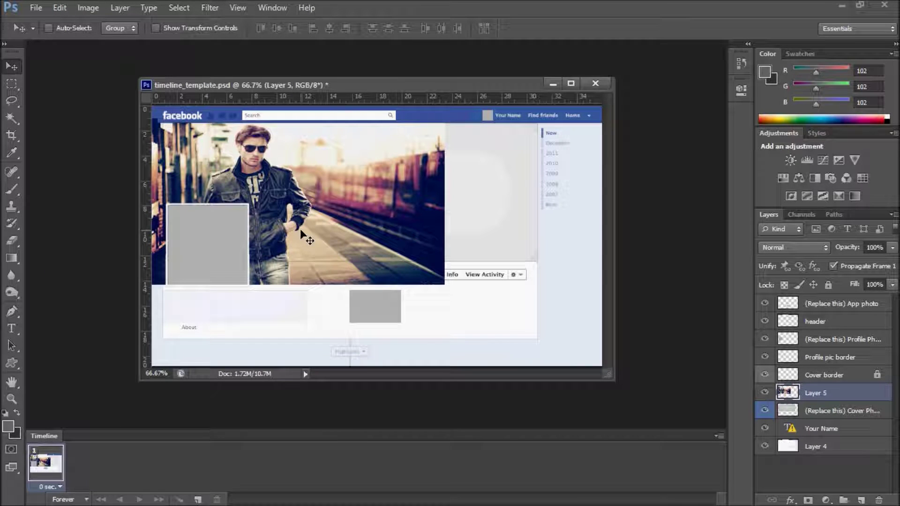
pyautogui.moveTo(329, 226)
pyautogui.mouseDown()
pyautogui.moveTo(345, 213)
pyautogui.moveTo(338, 212)
pyautogui.mouseUp()
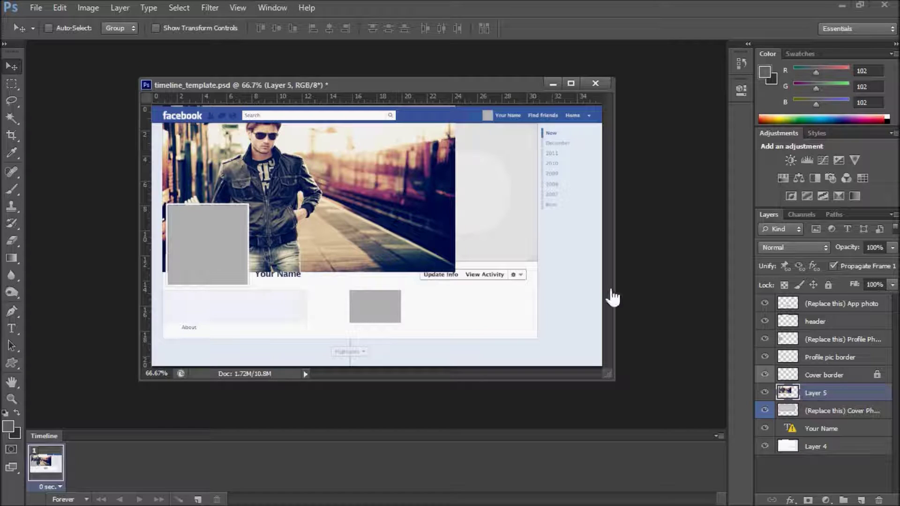
# Toggle the Cover Photo placeholder to compare, then drag Layer 5 beneath it in the layer stack.
pyautogui.click(817, 412)
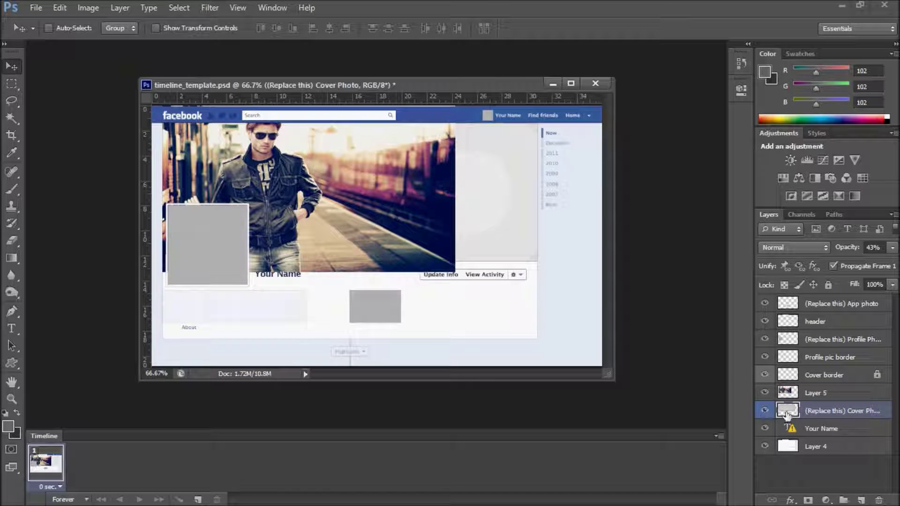
pyautogui.click(765, 412)
pyautogui.click(765, 411)
pyautogui.click(764, 411)
pyautogui.click(765, 411)
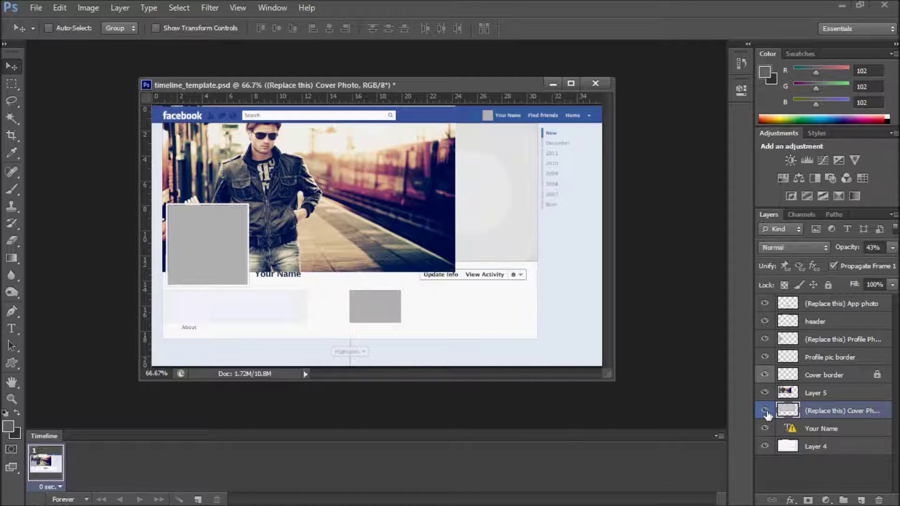
pyautogui.click(810, 395)
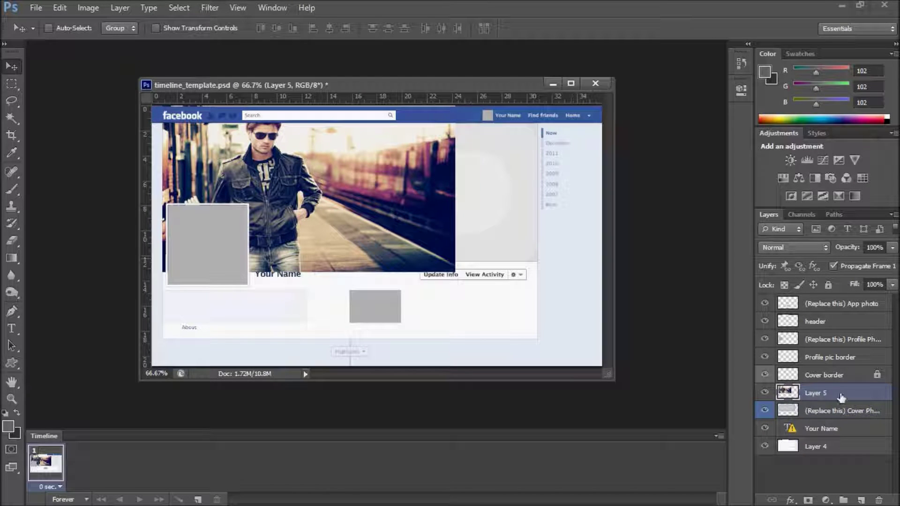
pyautogui.moveTo(839, 393); pyautogui.dragTo(845, 430)
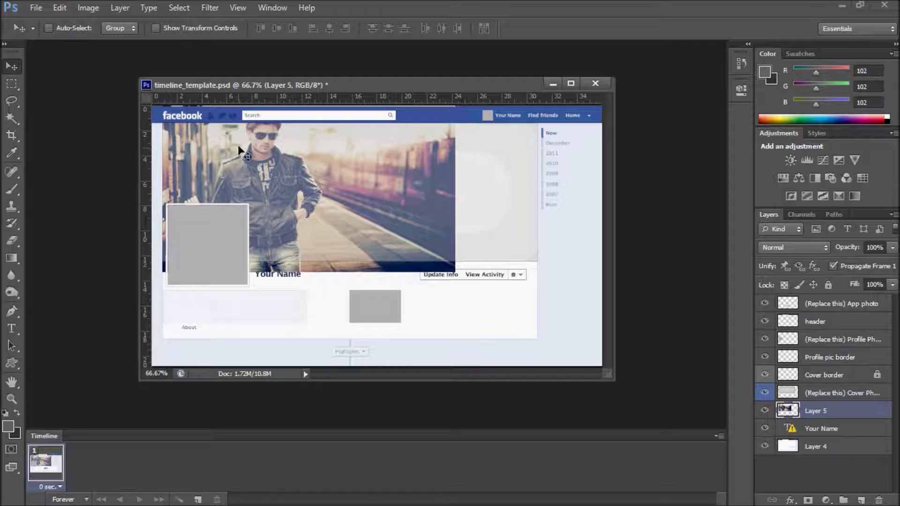
# Toggle the cover photo layer's visibility off and on twice to compare.
pyautogui.click(765, 394)
pyautogui.click(765, 393)
pyautogui.click(765, 395)
pyautogui.click(765, 394)
# Select the (Replace this) Profile Photo placeholder layer and hide it.
pyautogui.rightClick(399, 198)
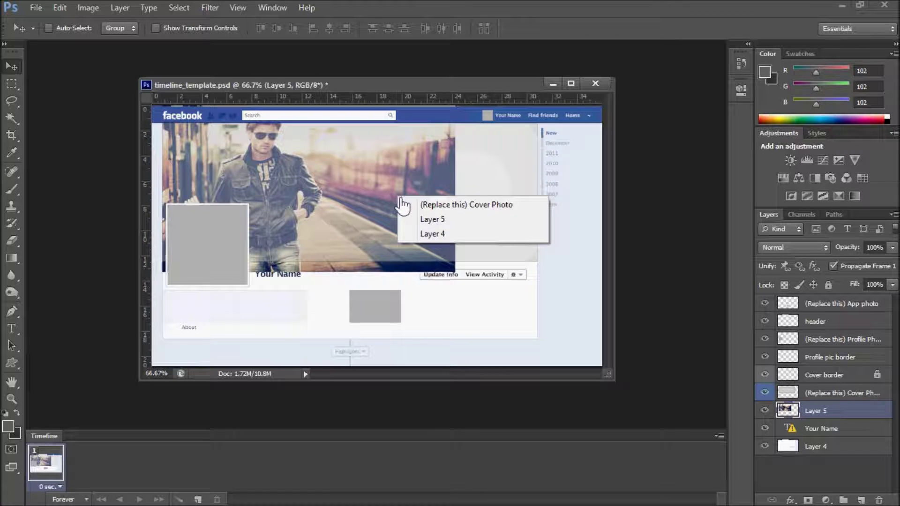
pyautogui.click(420, 220)
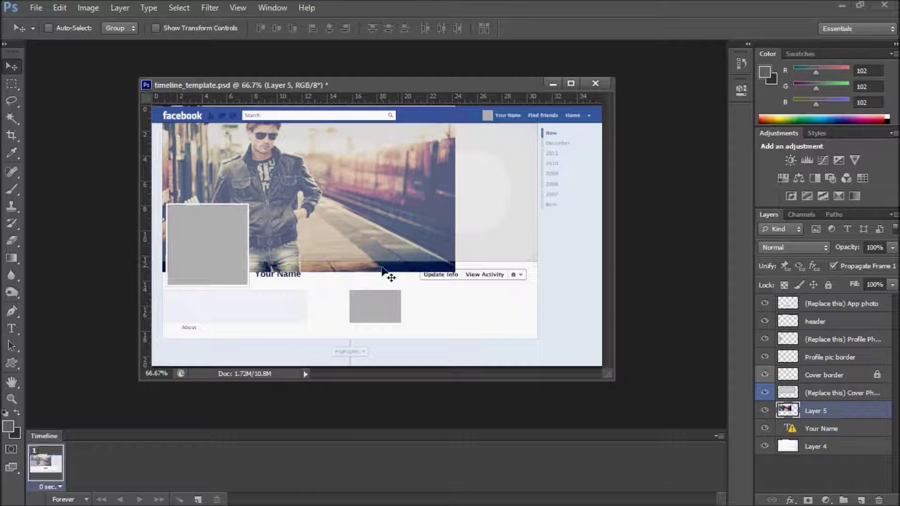
pyautogui.rightClick(196, 228)
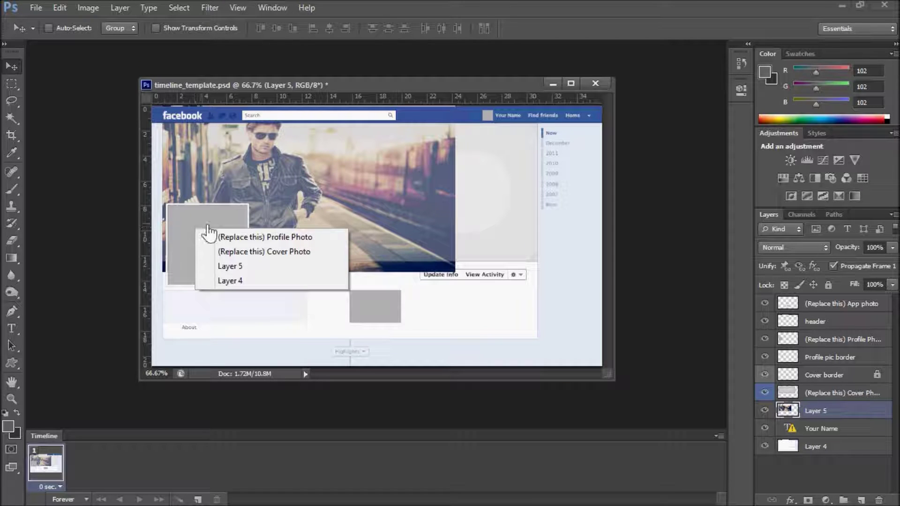
pyautogui.click(237, 239)
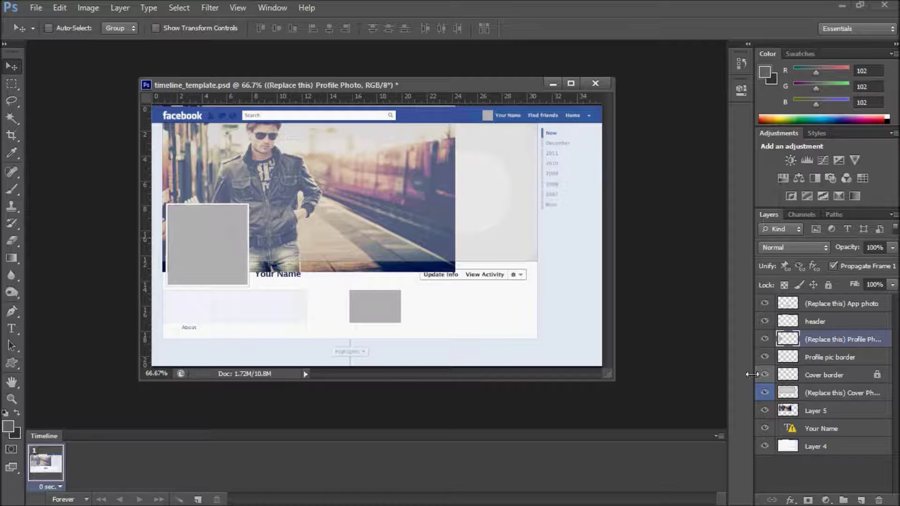
pyautogui.click(764, 340)
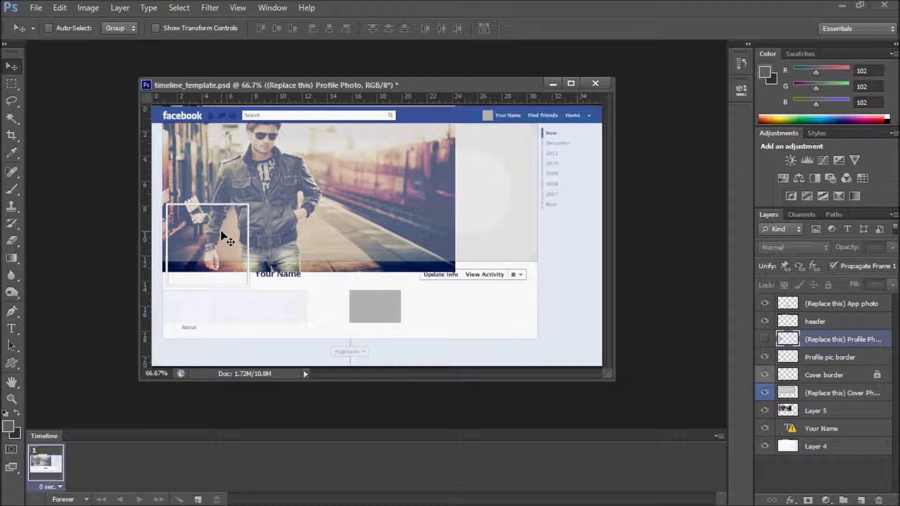
# Select Layer 5, the cover photo, and drag it down and left.
pyautogui.rightClick(359, 210)
pyautogui.click(390, 220)
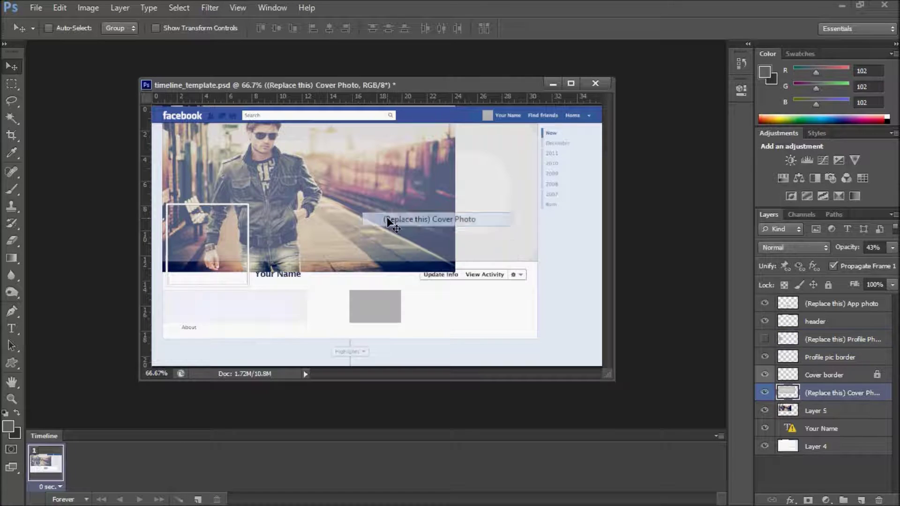
pyautogui.rightClick(351, 272)
pyautogui.click(355, 275)
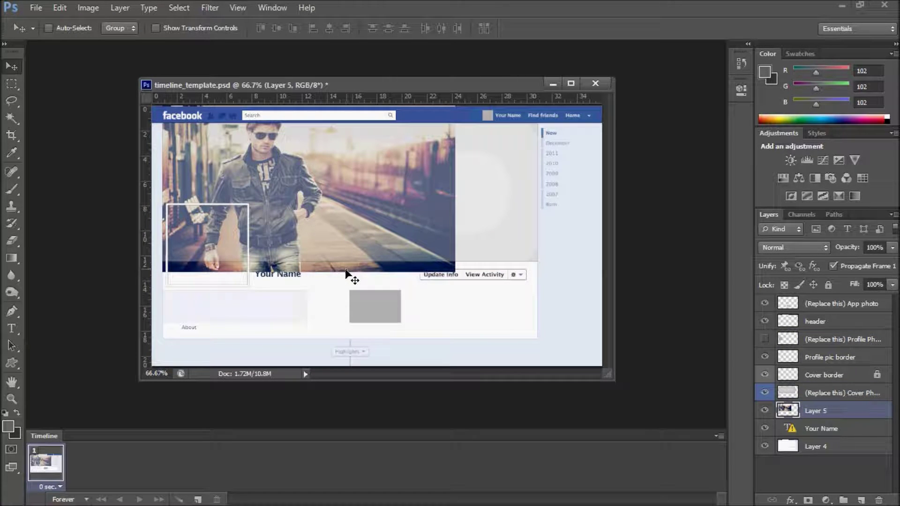
pyautogui.moveTo(346, 275); pyautogui.dragTo(347, 291)
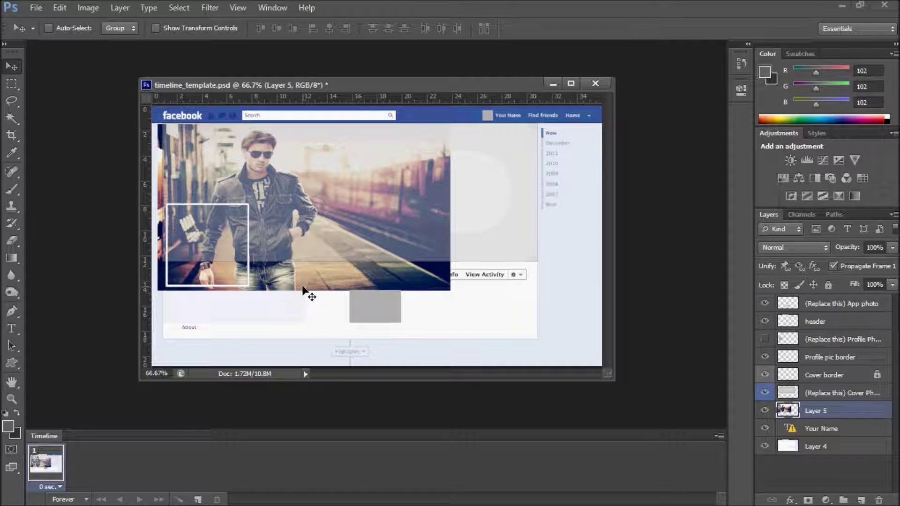
# Shift Layer 5 left, nudge it back right, and hide the white Cover Photo placeholder.
pyautogui.moveTo(299, 282); pyautogui.dragTo(270, 279)
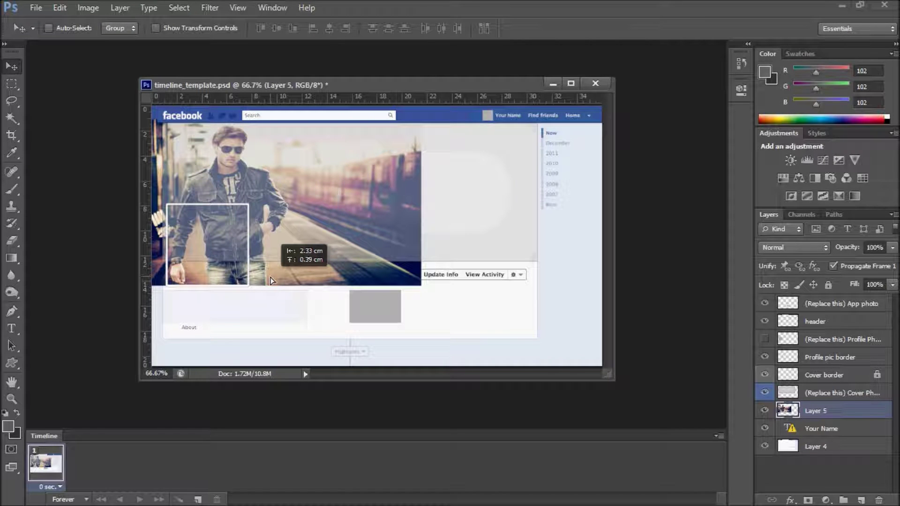
pyautogui.moveTo(271, 277); pyautogui.dragTo(280, 277)
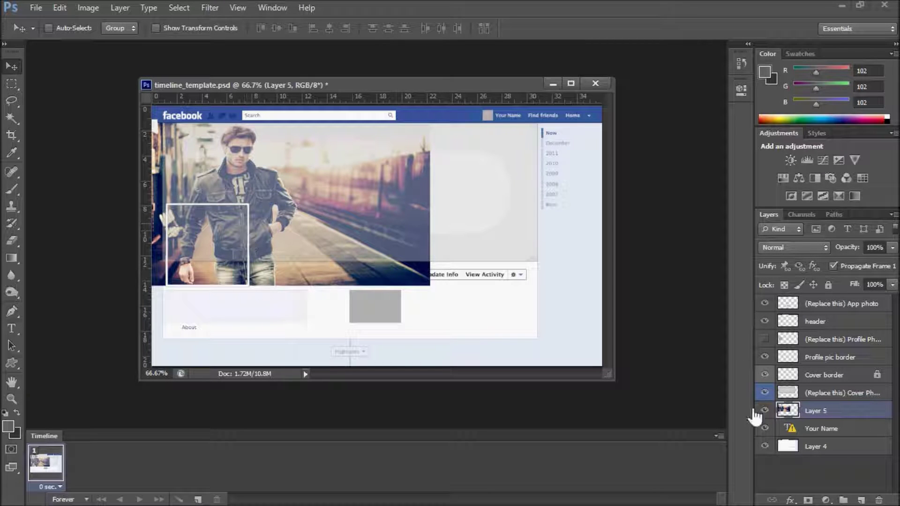
pyautogui.click(765, 394)
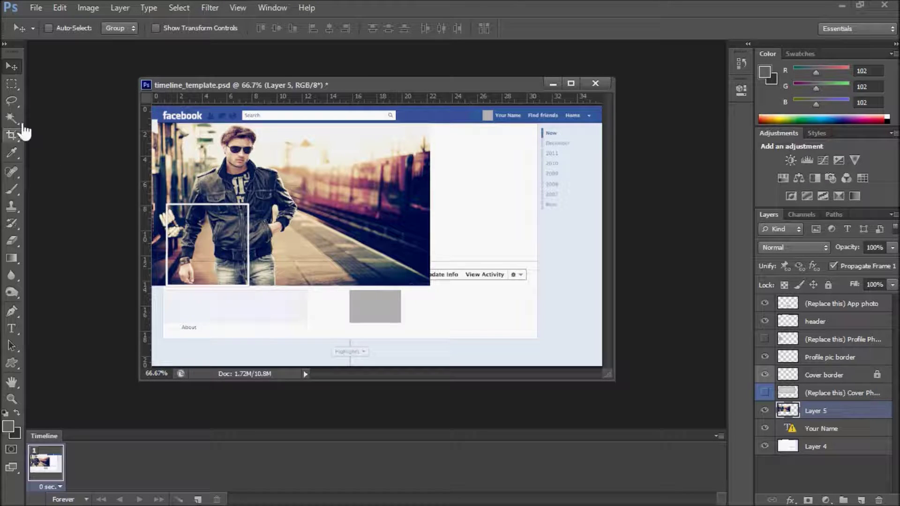
# Draw a rectangular marquee around the right part of the cover photo.
pyautogui.click(13, 85)
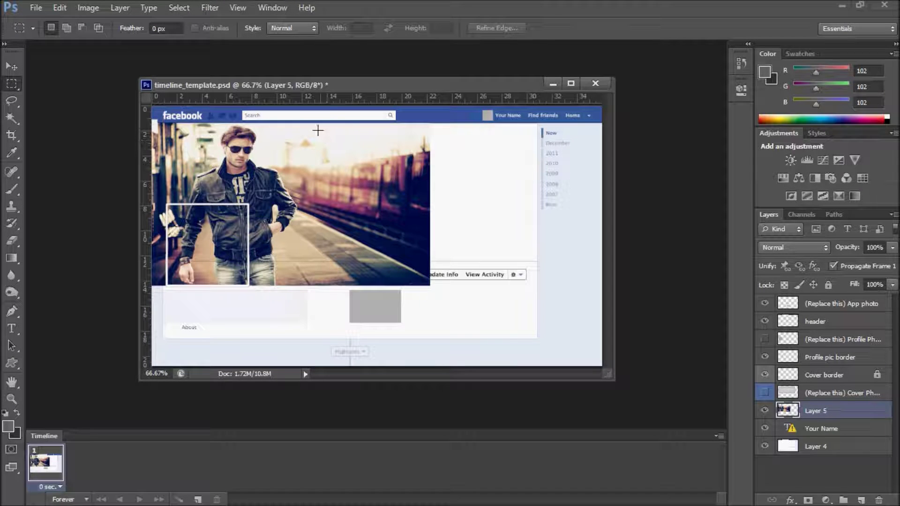
pyautogui.moveTo(318, 121); pyautogui.dragTo(440, 291)
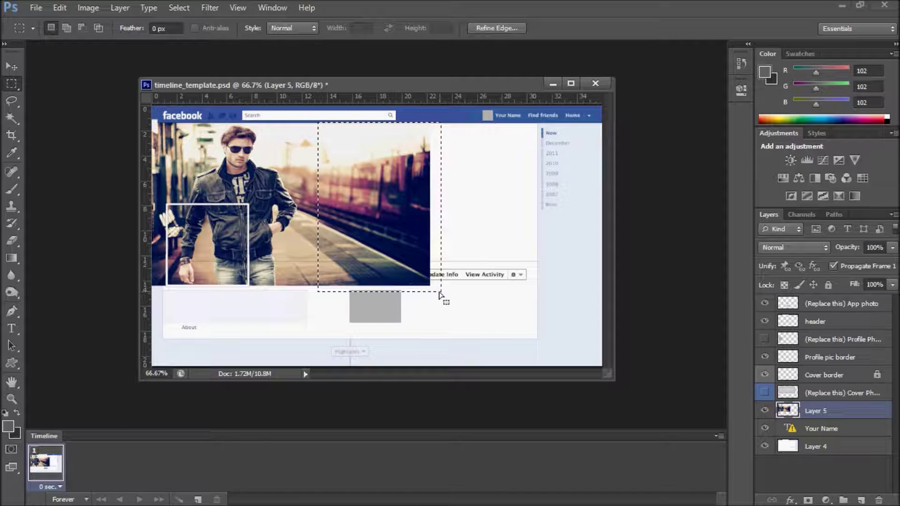
pyautogui.hotkey('ctrl', 'd')
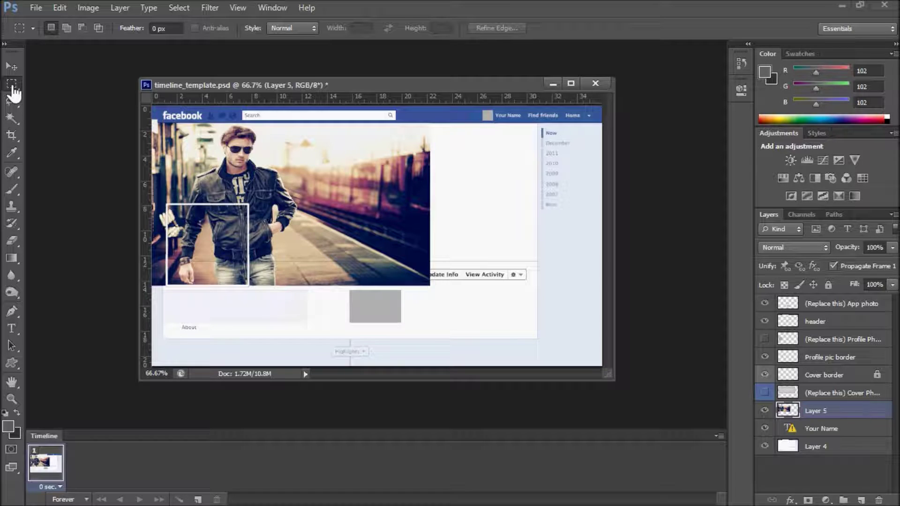
pyautogui.moveTo(327, 124); pyautogui.dragTo(432, 285)
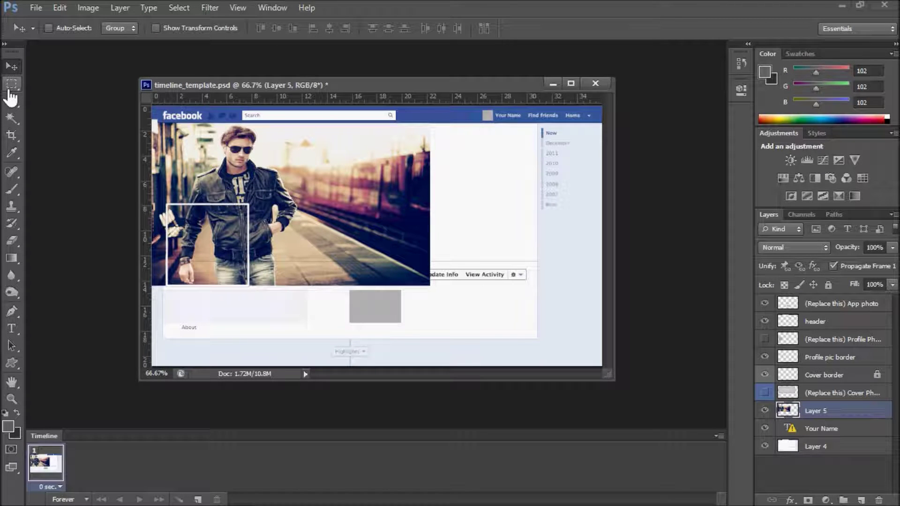
pyautogui.click(11, 85)
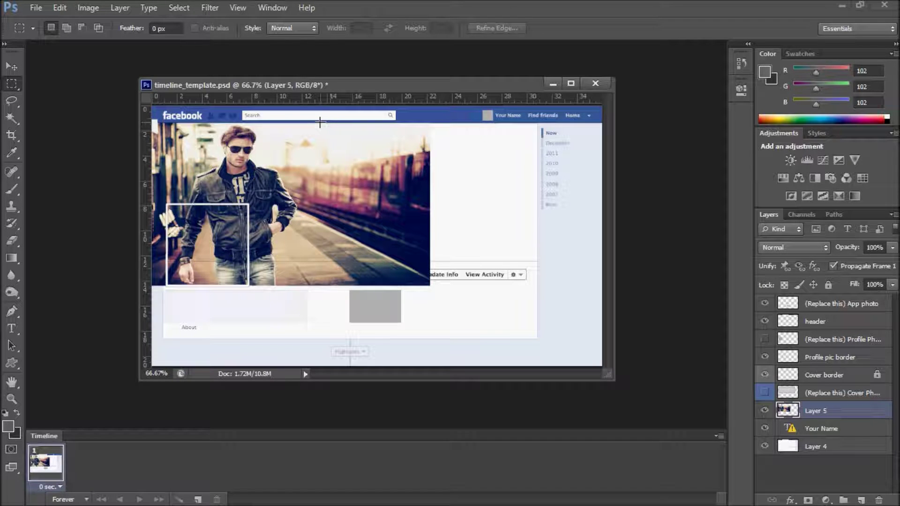
pyautogui.moveTo(319, 124); pyautogui.dragTo(434, 287)
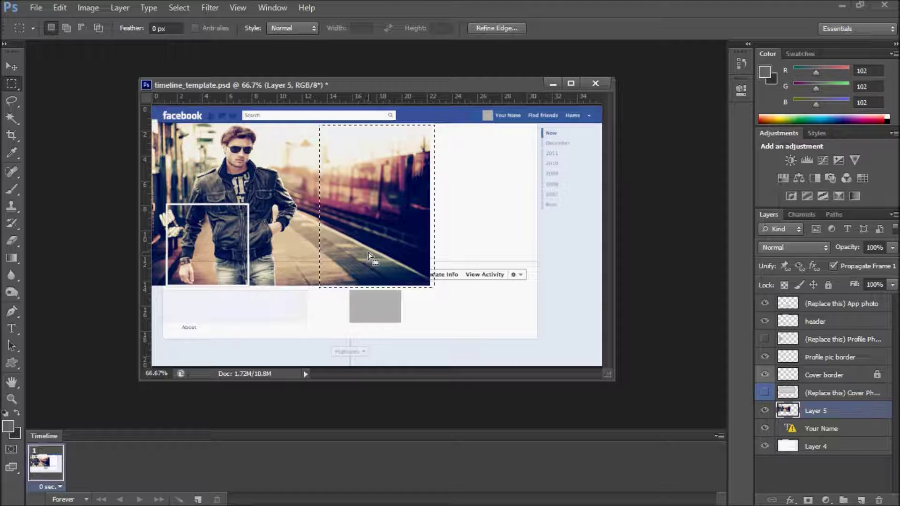
# Free Transform the selection, stretching it right to 198.85% width to the timeline column.
pyautogui.hotkey('ctrl', 't')
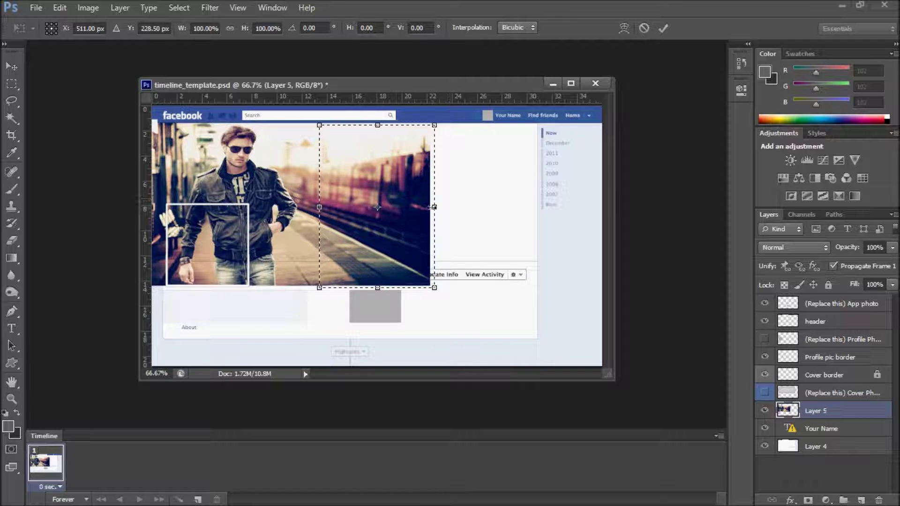
pyautogui.moveTo(433, 207); pyautogui.dragTo(547, 207)
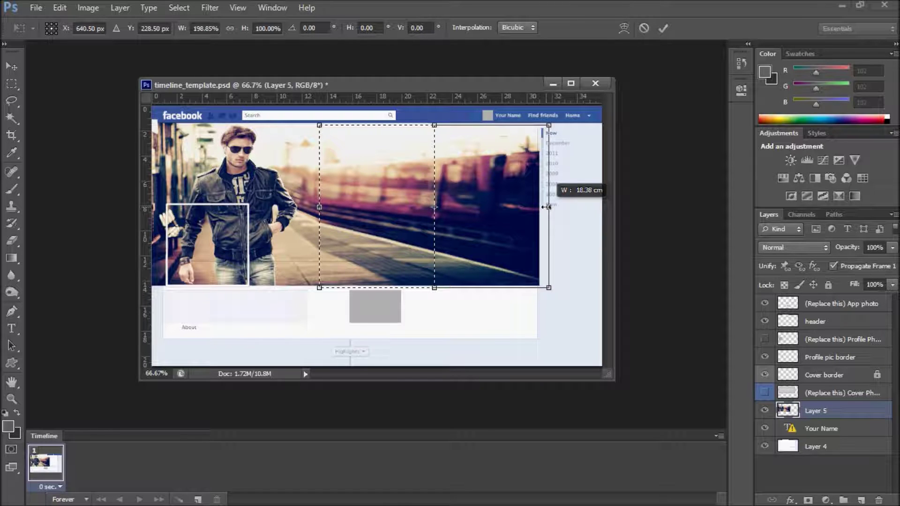
pyautogui.moveTo(546, 207); pyautogui.dragTo(546, 207)
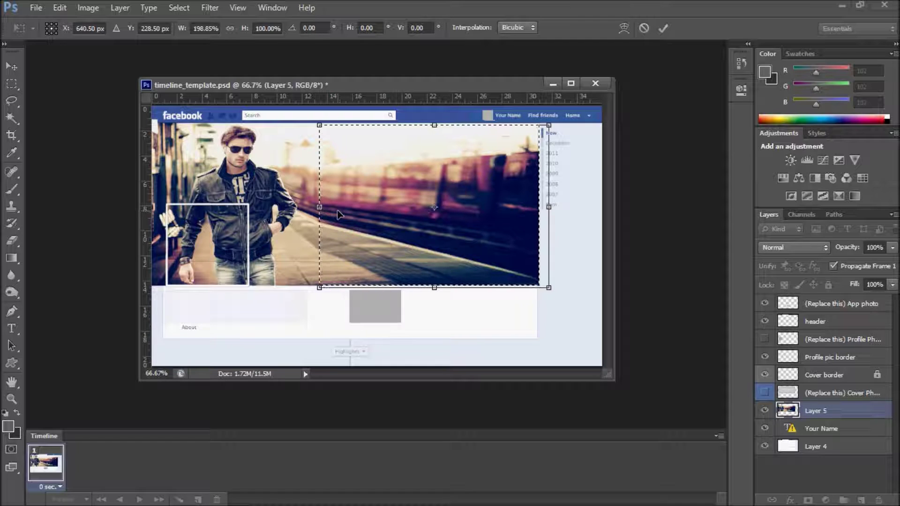
pyautogui.press('Return')
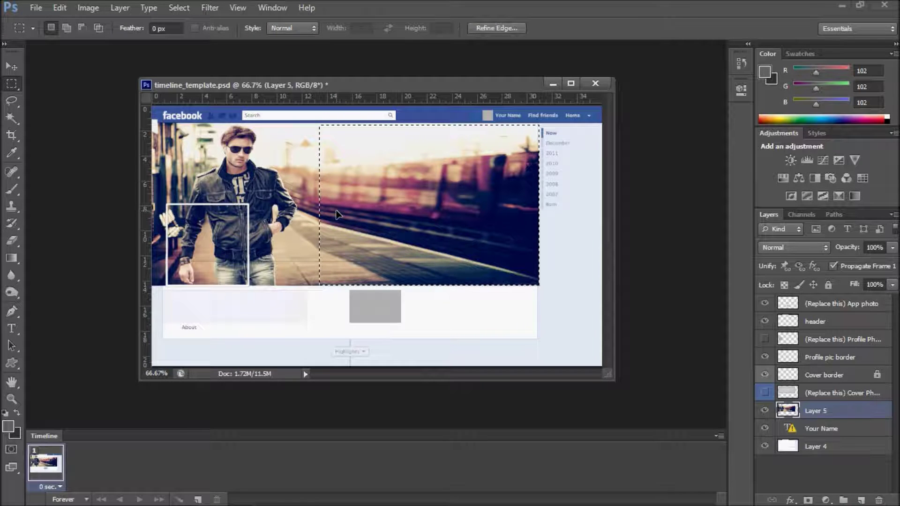
# Clear the selection, dismiss the low disk space notice, and deselect all layers.
pyautogui.hotkey('ctrl', 'd')
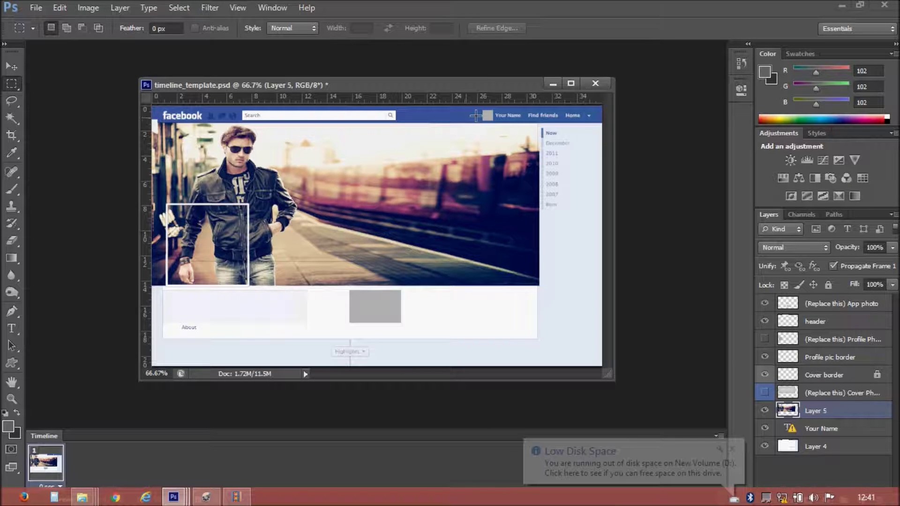
pyautogui.click(732, 449)
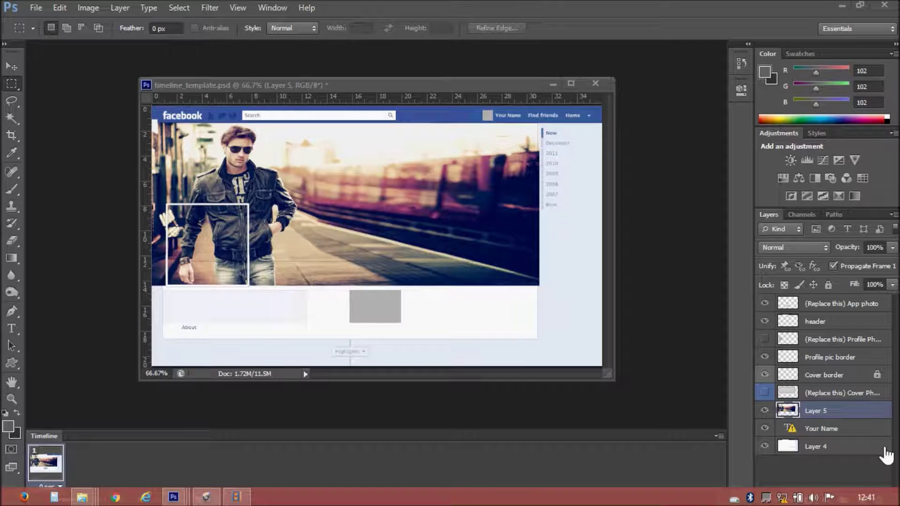
pyautogui.click(886, 457)
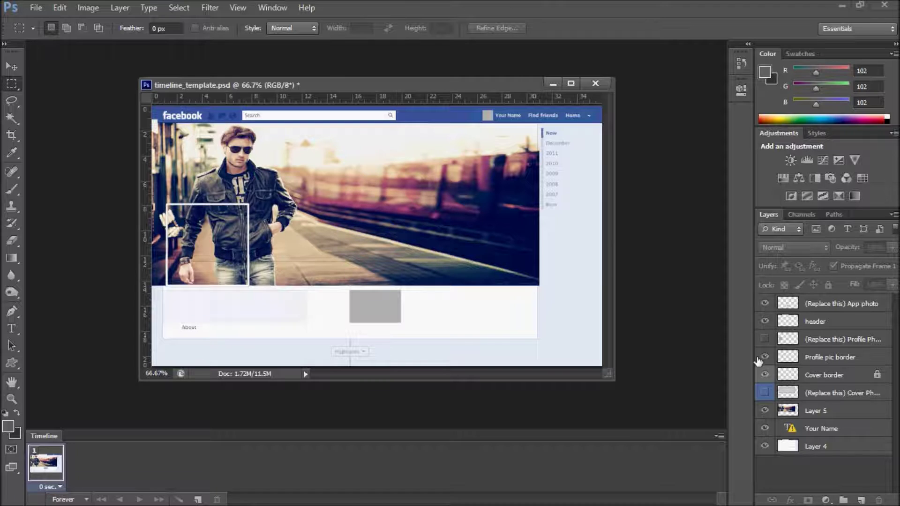
# Hide the Profile pic border layer, then show and select the Cover Photo placeholder.
pyautogui.click(778, 357)
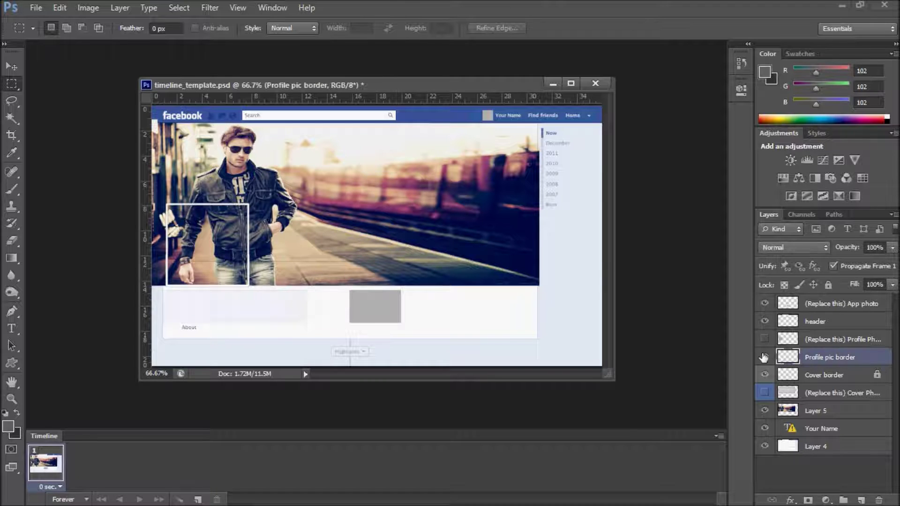
pyautogui.click(763, 357)
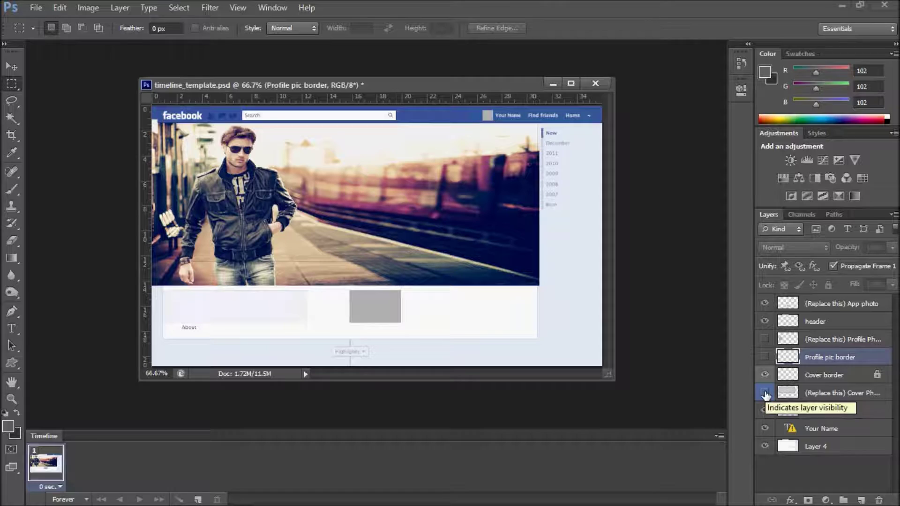
pyautogui.click(764, 394)
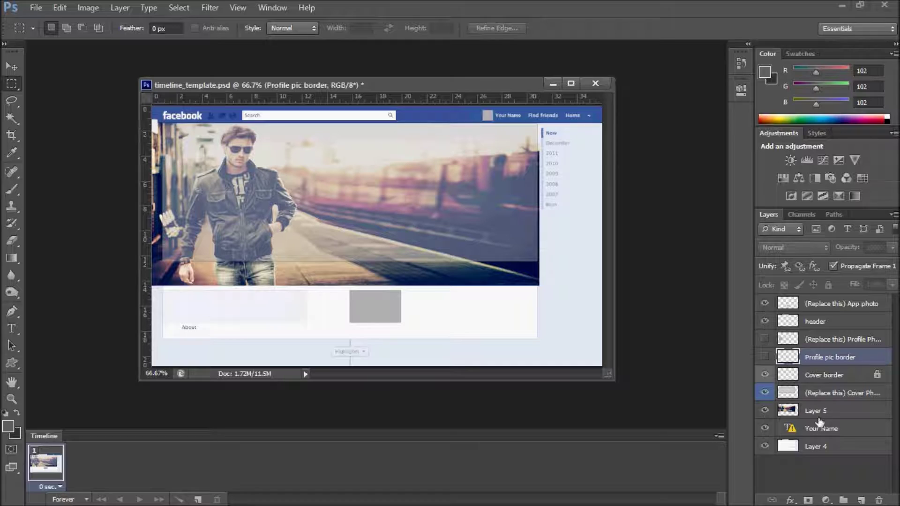
pyautogui.click(816, 396)
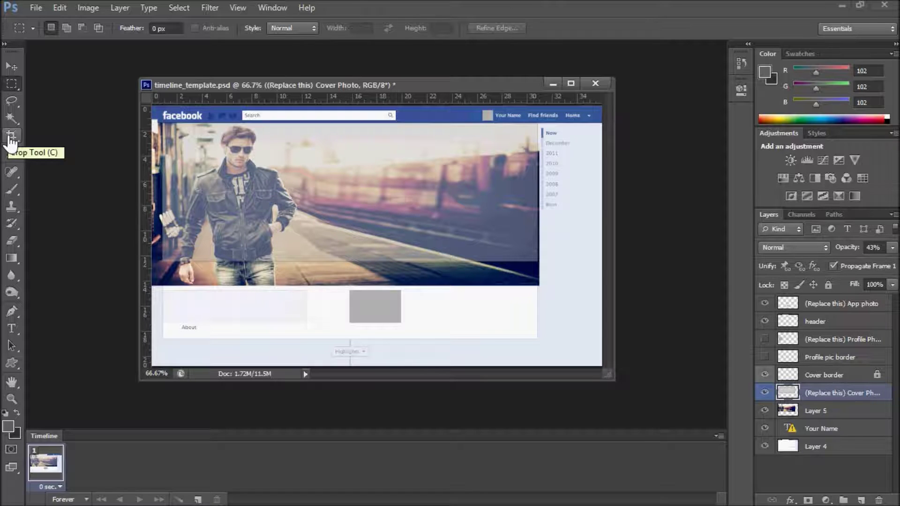
# Set the Crop tool to an 851 px × 315 px ratio and extend the box upward.
pyautogui.click(9, 137)
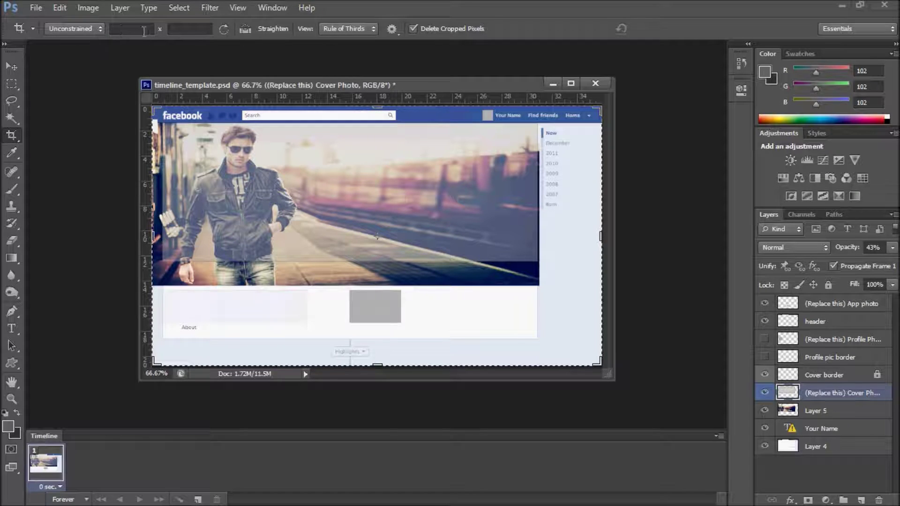
pyautogui.click(140, 28)
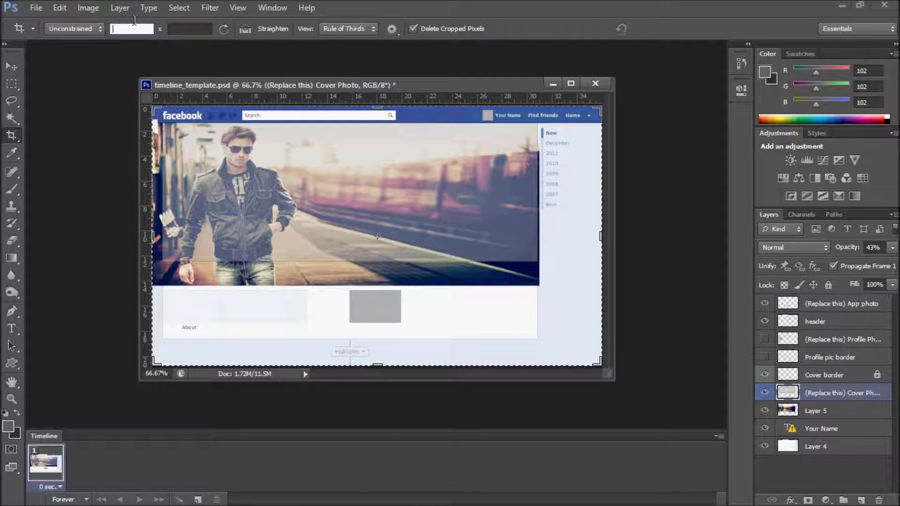
pyautogui.write('851 px')
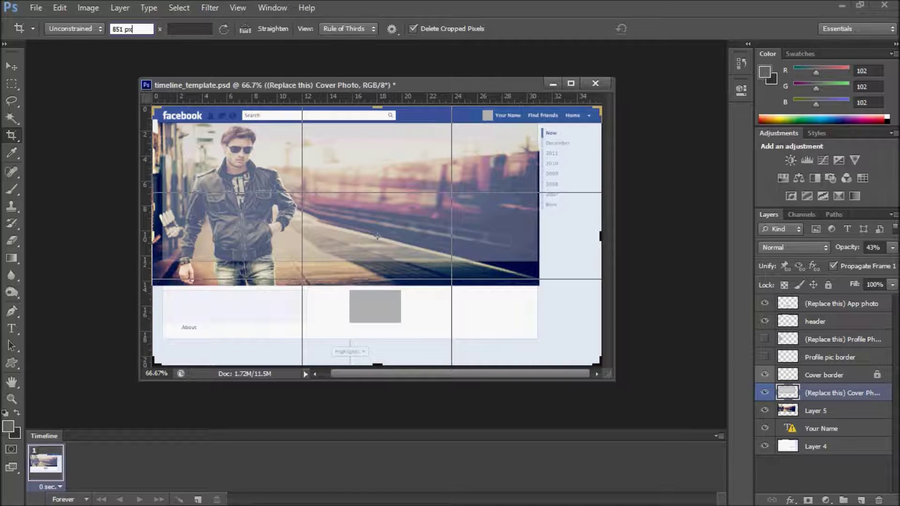
pyautogui.press('Return')
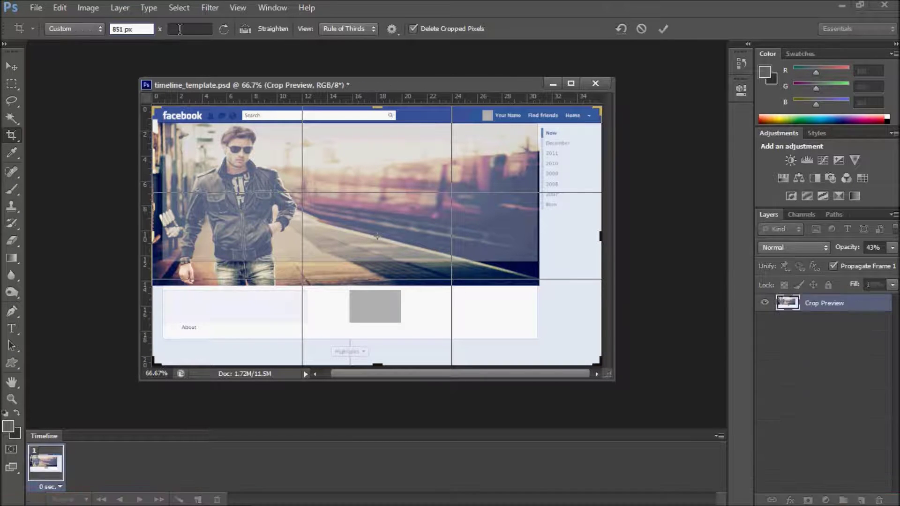
pyautogui.click(180, 29)
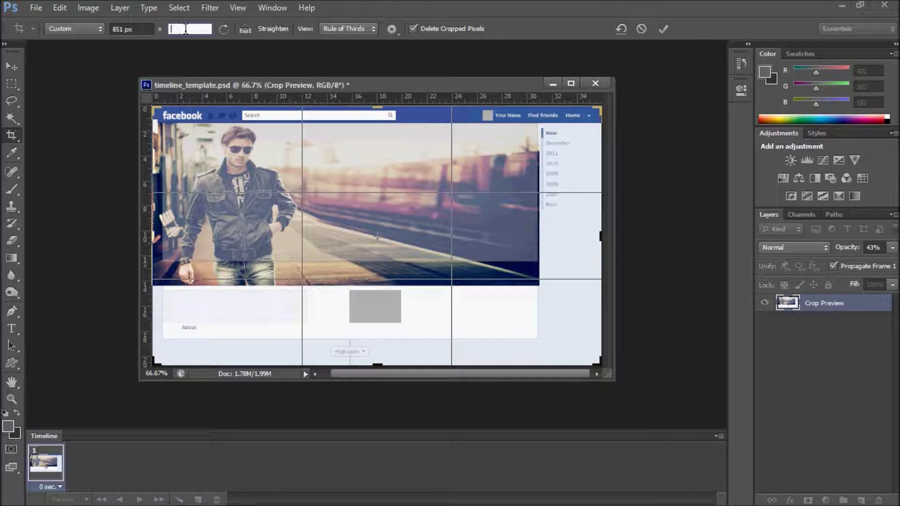
pyautogui.write('3')
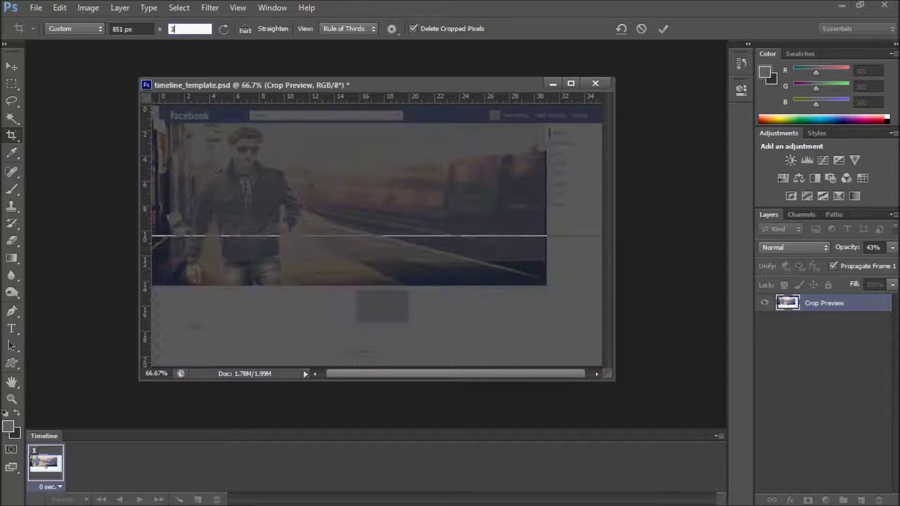
pyautogui.write('15 px')
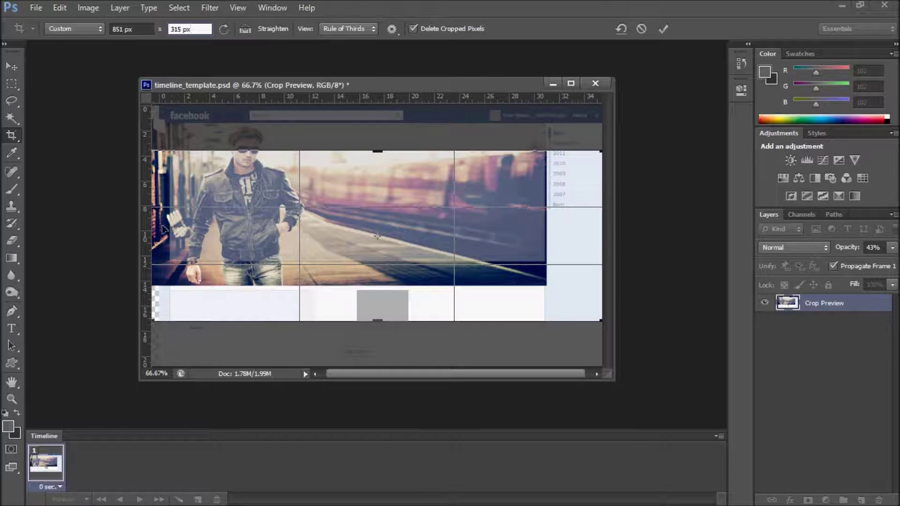
pyautogui.moveTo(374, 147); pyautogui.dragTo(376, 136)
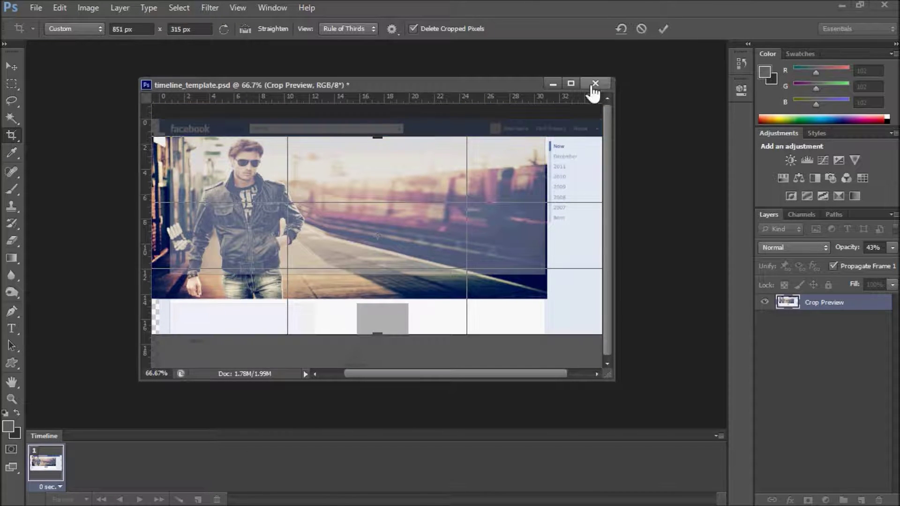
pyautogui.click(571, 86)
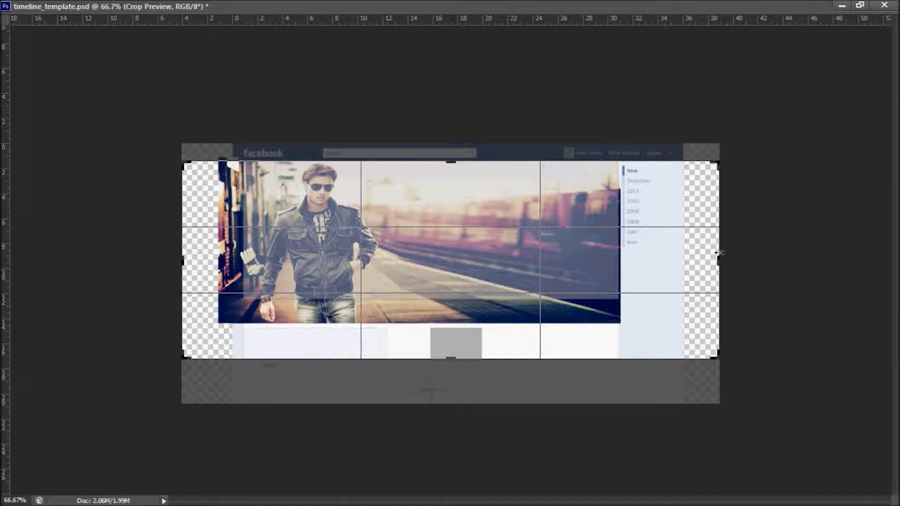
# Fit the crop box's right, left and top edges to the cover photo, then restore the floating window.
pyautogui.moveTo(718, 258); pyautogui.dragTo(658, 253)
pyautogui.moveTo(233, 263)
pyautogui.mouseDown()
pyautogui.moveTo(267, 257)
pyautogui.moveTo(248, 261)
pyautogui.mouseUp()
pyautogui.moveTo(450, 188); pyautogui.dragTo(450, 170)
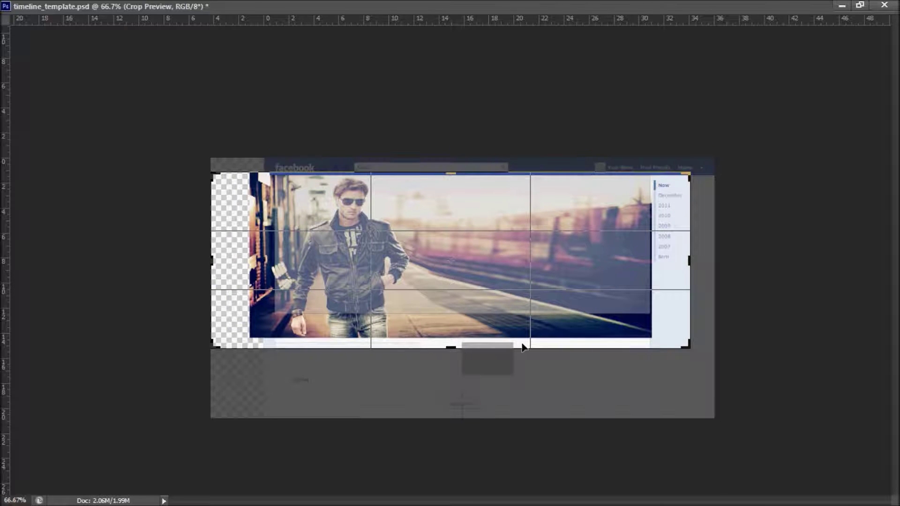
pyautogui.click(860, 6)
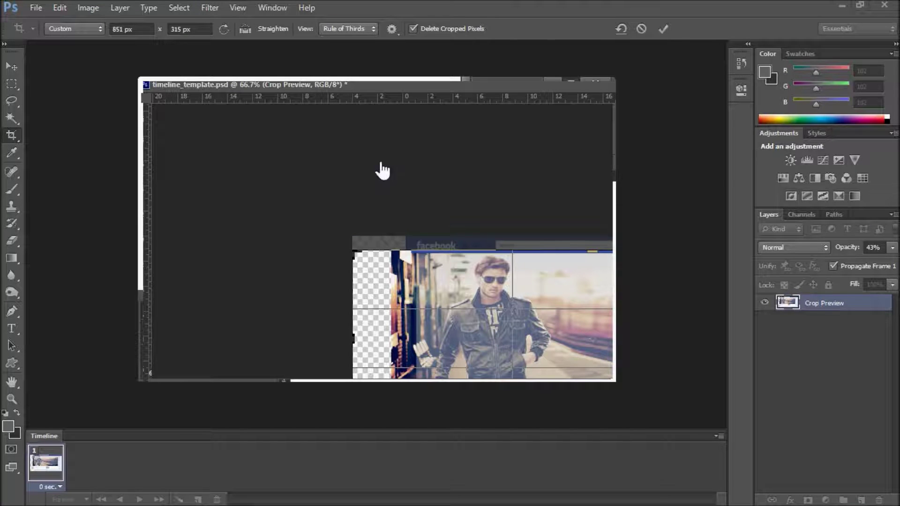
pyautogui.click(213, 85)
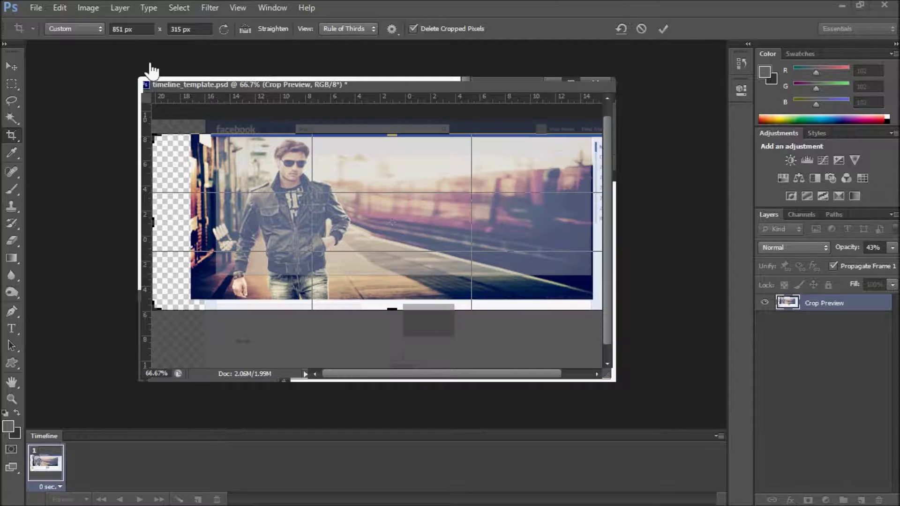
# Switch the crop to Unconstrained and snap its left, bottom, right and top edges to the photo.
pyautogui.click(85, 40)
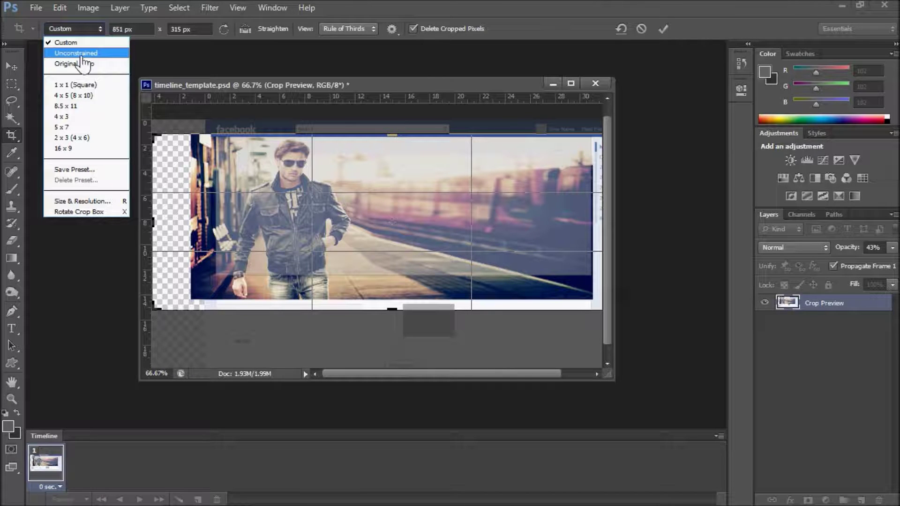
pyautogui.click(83, 54)
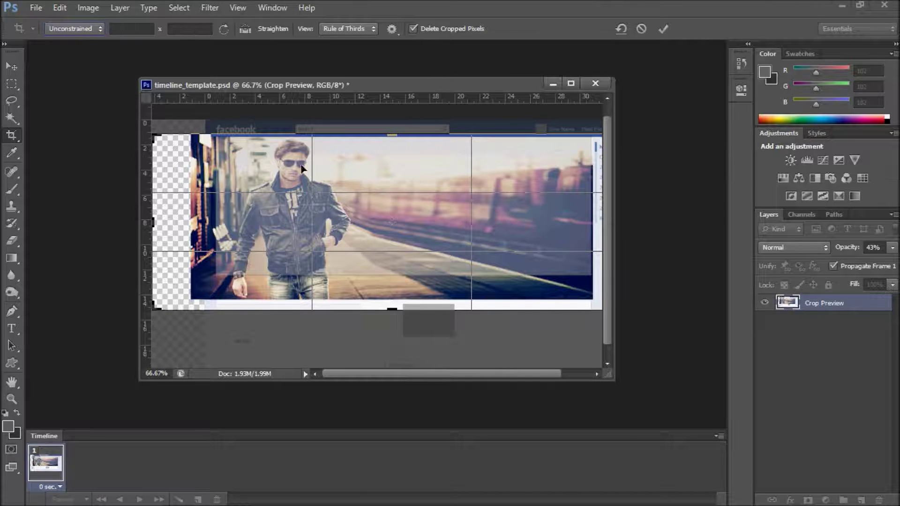
pyautogui.moveTo(154, 223); pyautogui.dragTo(187, 219)
pyautogui.moveTo(180, 219); pyautogui.dragTo(220, 229)
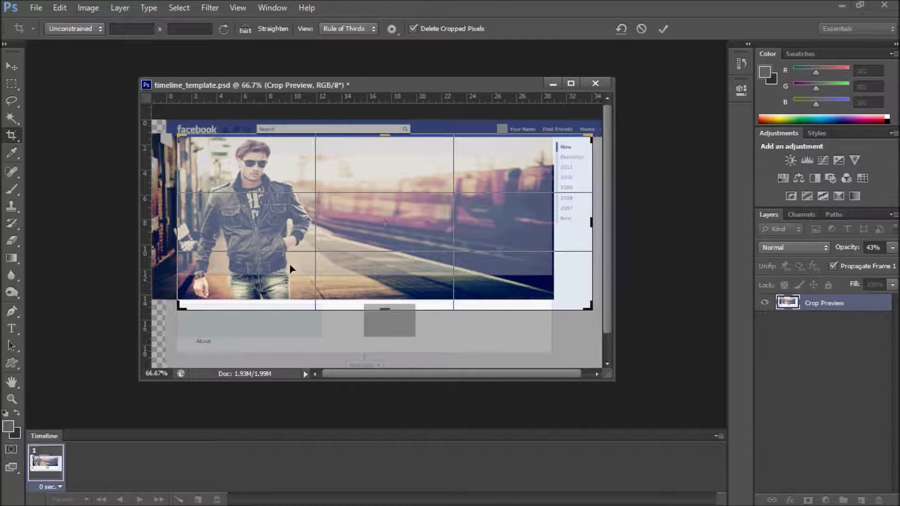
pyautogui.moveTo(385, 309); pyautogui.dragTo(383, 293)
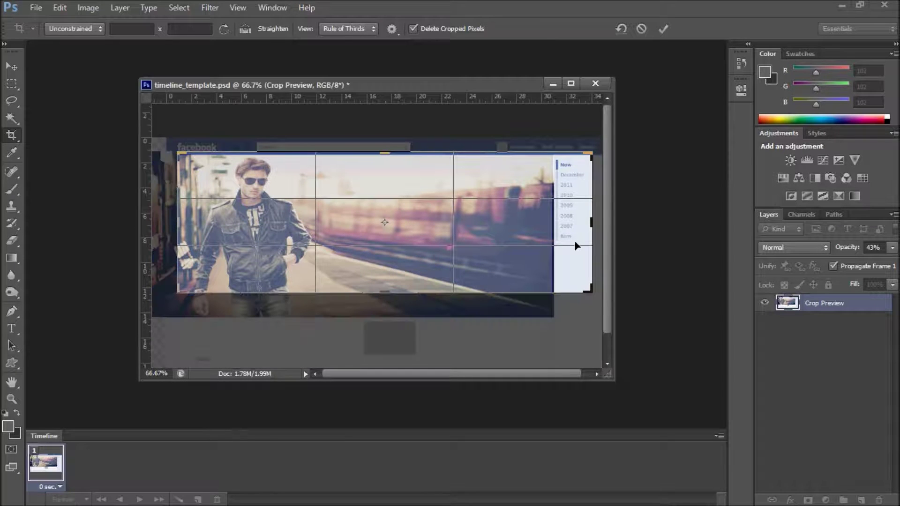
pyautogui.moveTo(591, 222); pyautogui.dragTo(573, 220)
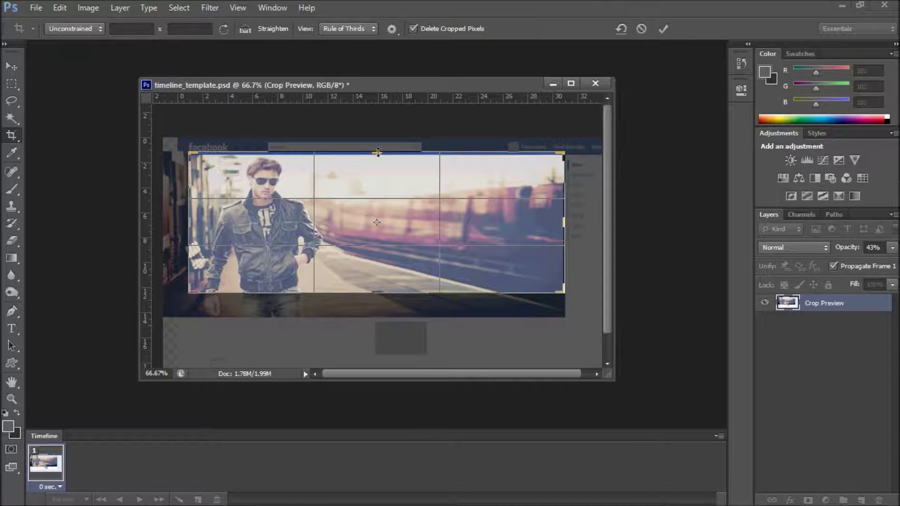
pyautogui.moveTo(377, 154); pyautogui.dragTo(377, 157)
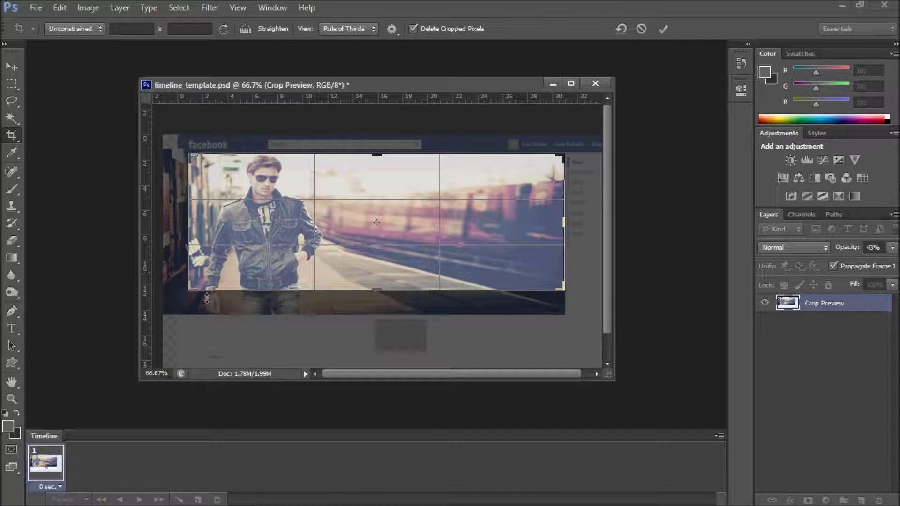
pyautogui.rightClick(401, 193)
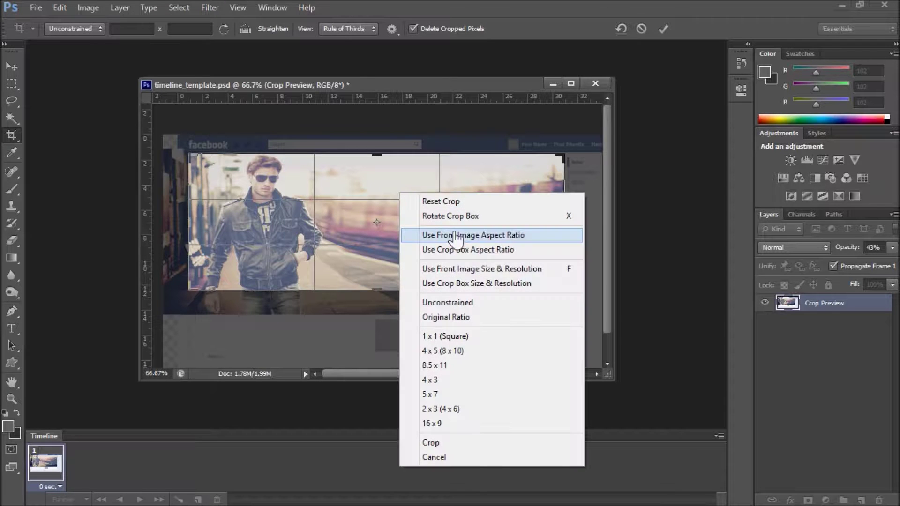
# Apply the crop and hide the (Replace this) Cover Photo overlay.
pyautogui.click(436, 443)
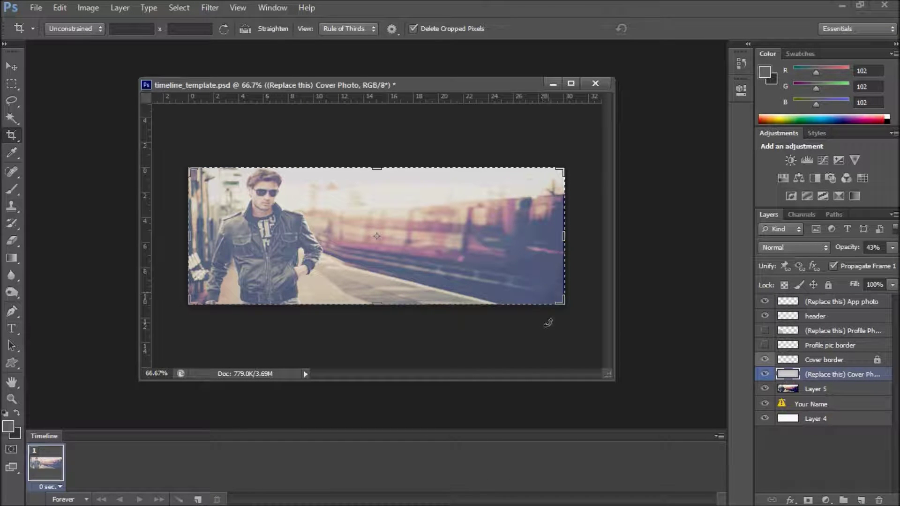
pyautogui.click(764, 375)
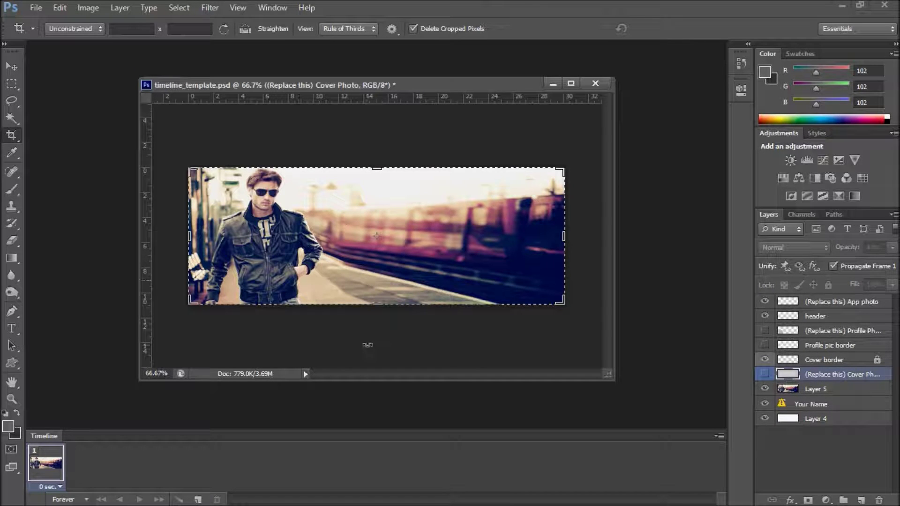
pyautogui.click(35, 8)
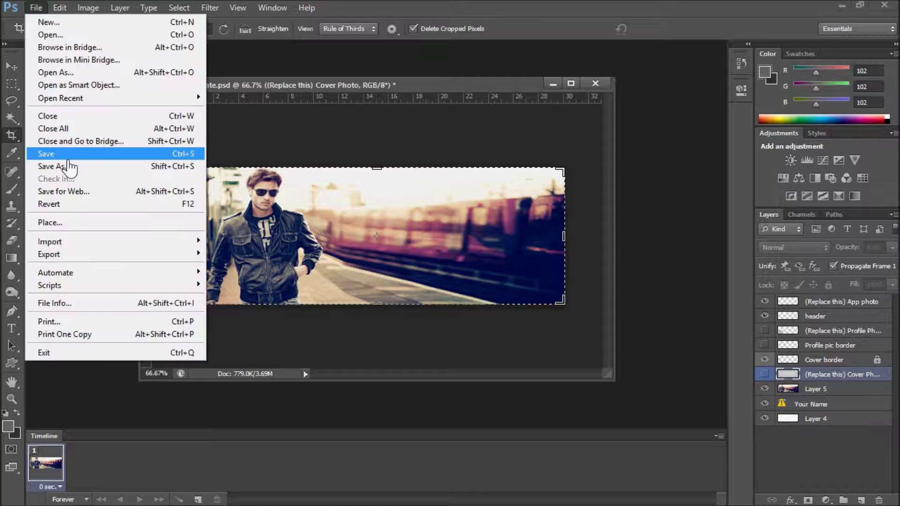
# Save a copy as Cover photo.jpg in JPEG format at Quality 12 Maximum.
pyautogui.click(62, 168)
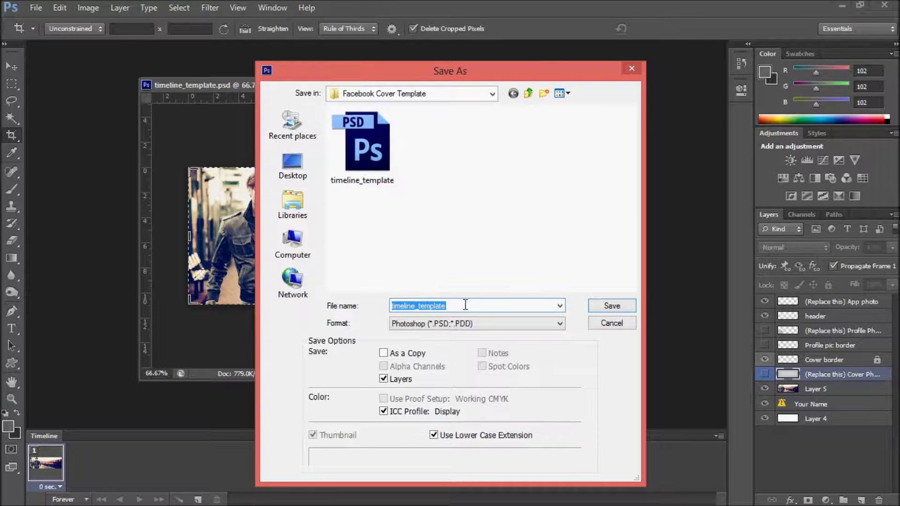
pyautogui.write('C')
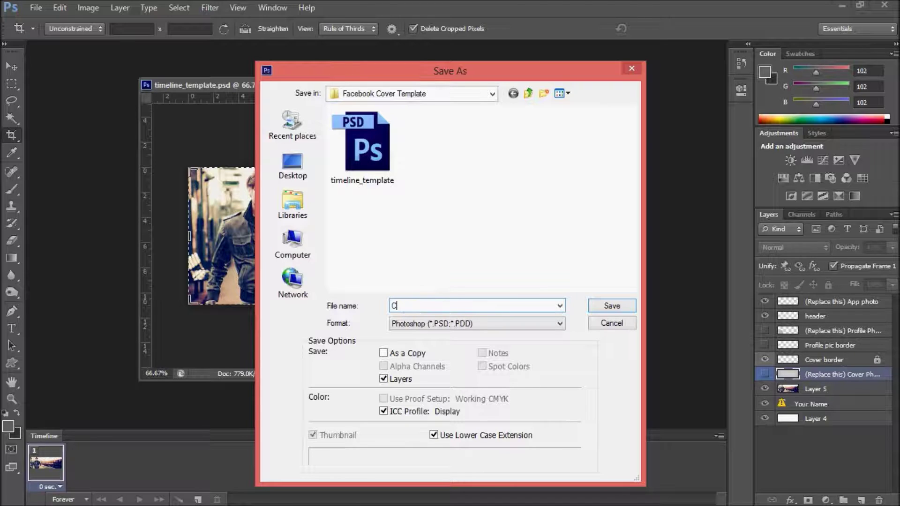
pyautogui.write('over ph')
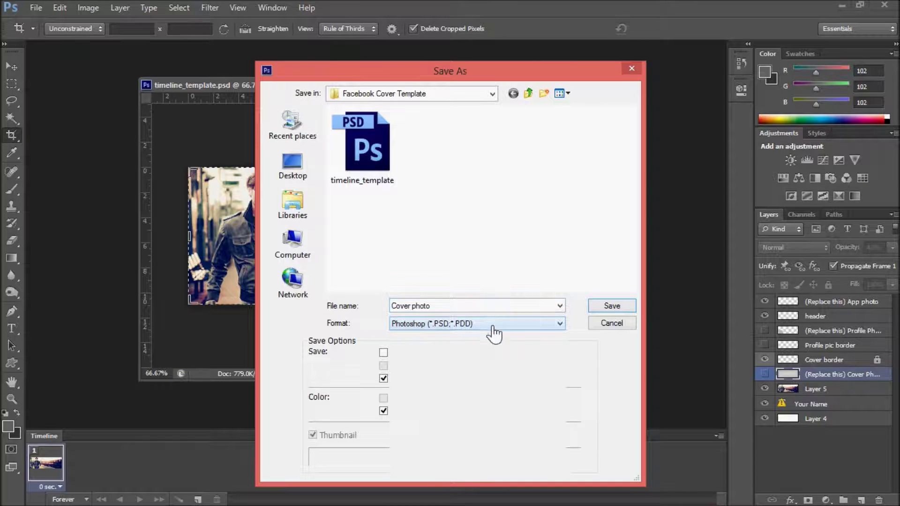
pyautogui.click(493, 329)
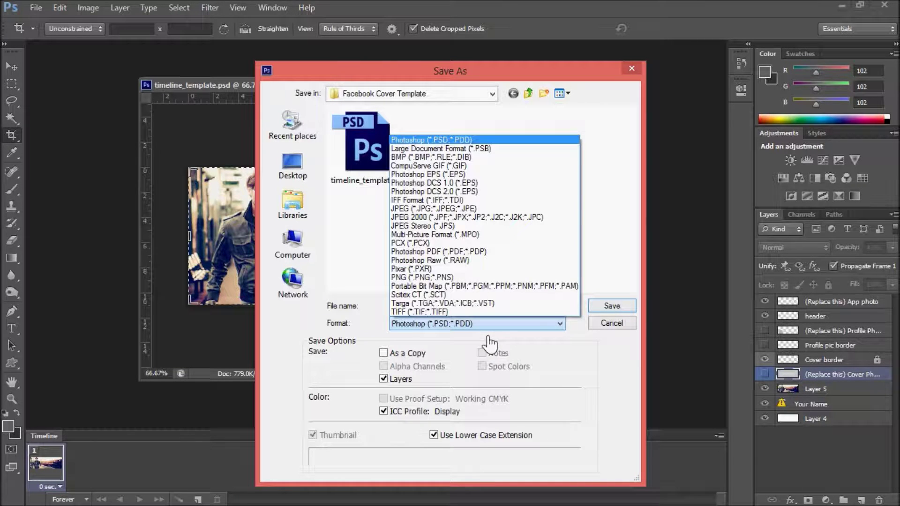
pyautogui.click(456, 209)
pyautogui.click(620, 309)
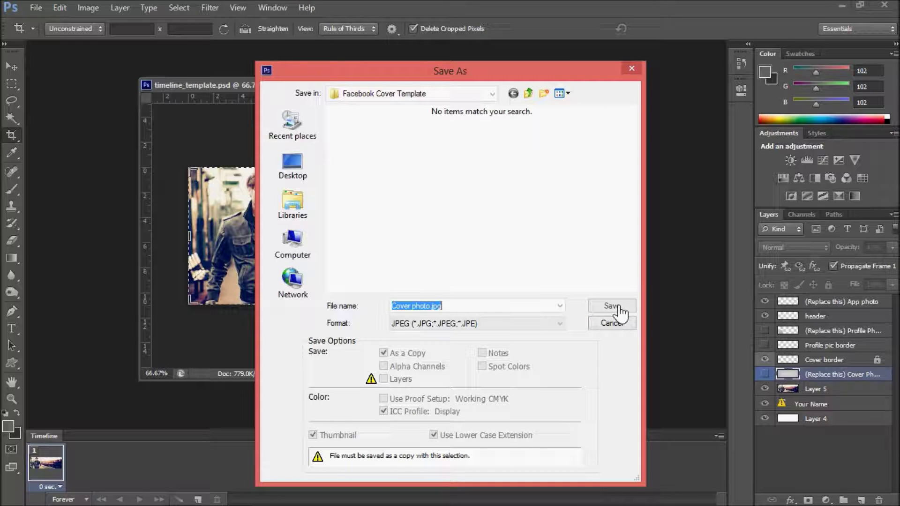
pyautogui.click(620, 309)
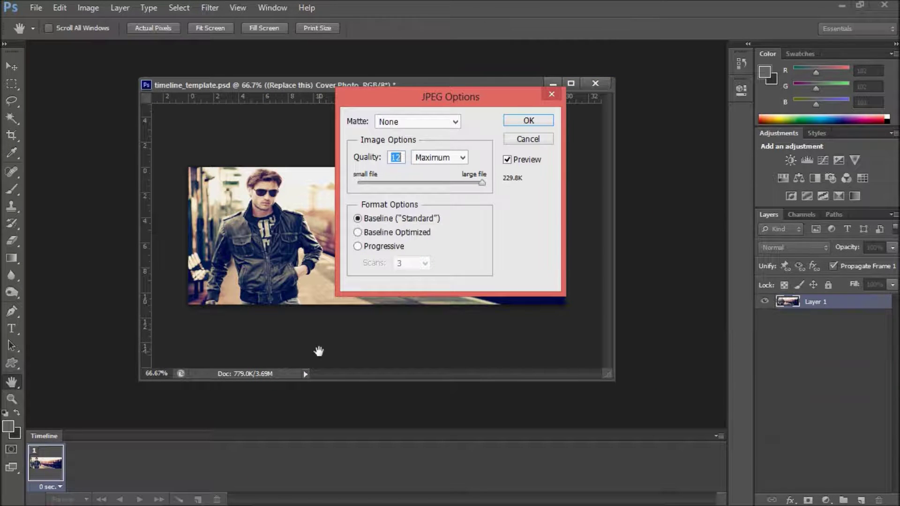
pyautogui.click(545, 120)
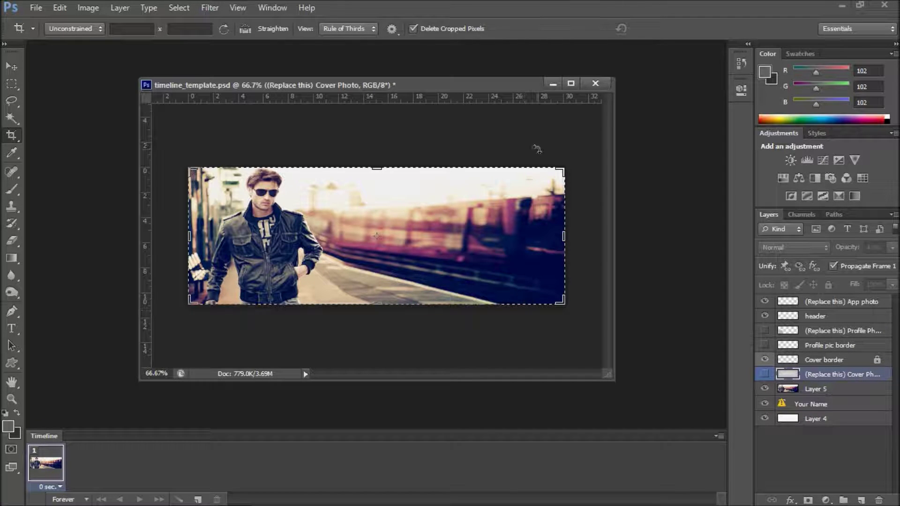
pyautogui.click(537, 148)
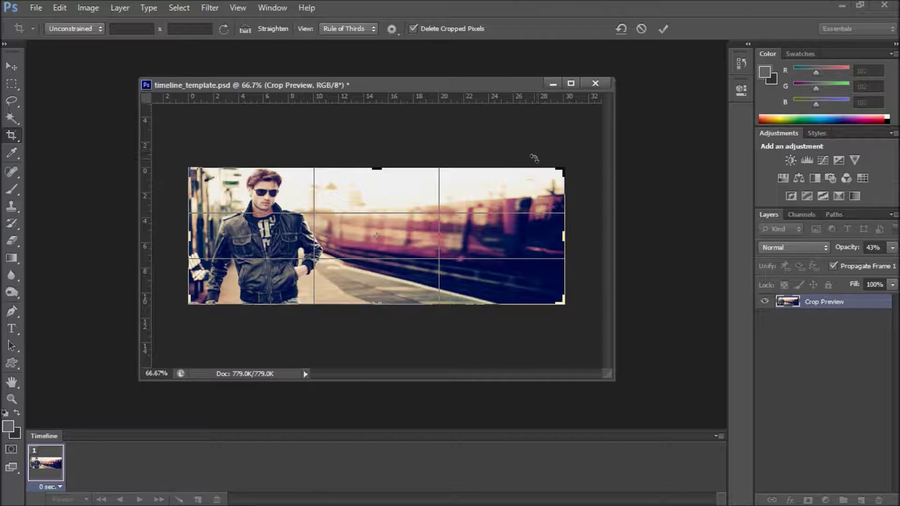
# Cancel the pending crop and undo with Ctrl+Alt+Z back to the full template.
pyautogui.rightClick(526, 194)
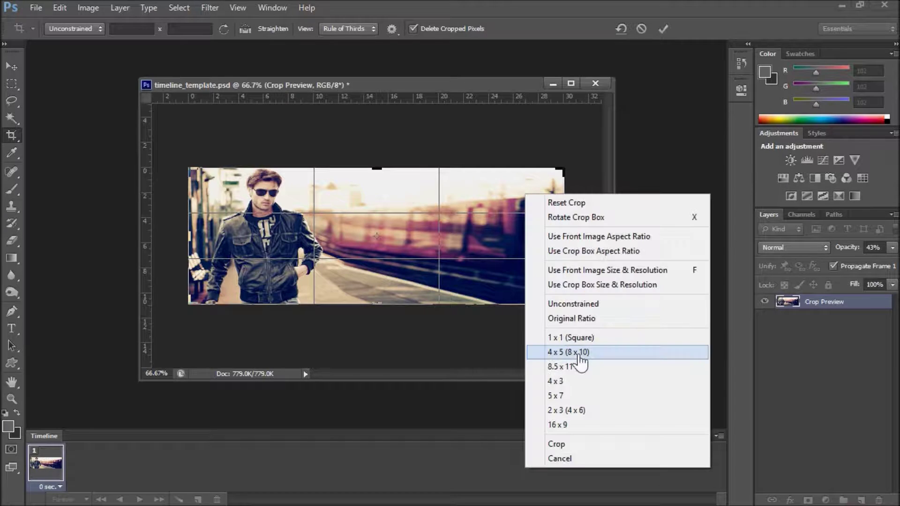
pyautogui.click(570, 461)
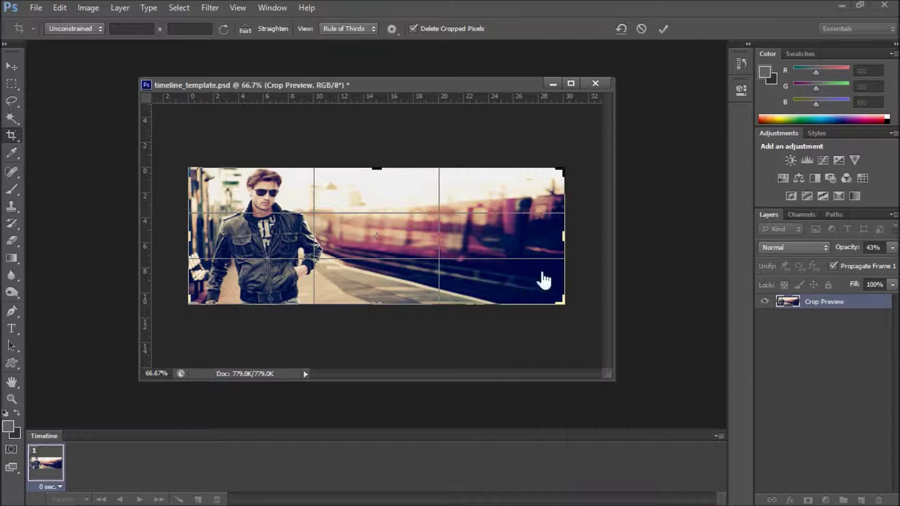
pyautogui.press('ctrl')
pyautogui.hotkey('ctrl', 'z')
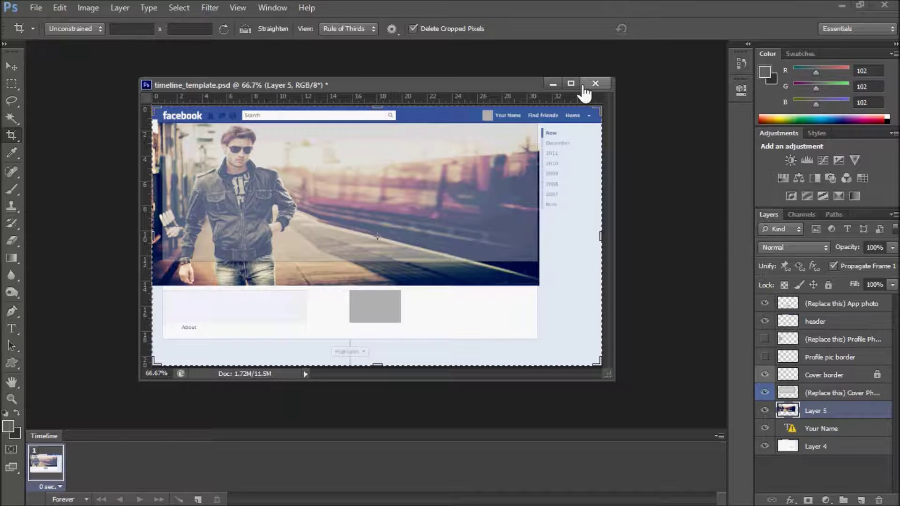
# Show the profile placeholder layers, hide the border and cover layers, and select the Move tool.
pyautogui.click(571, 83)
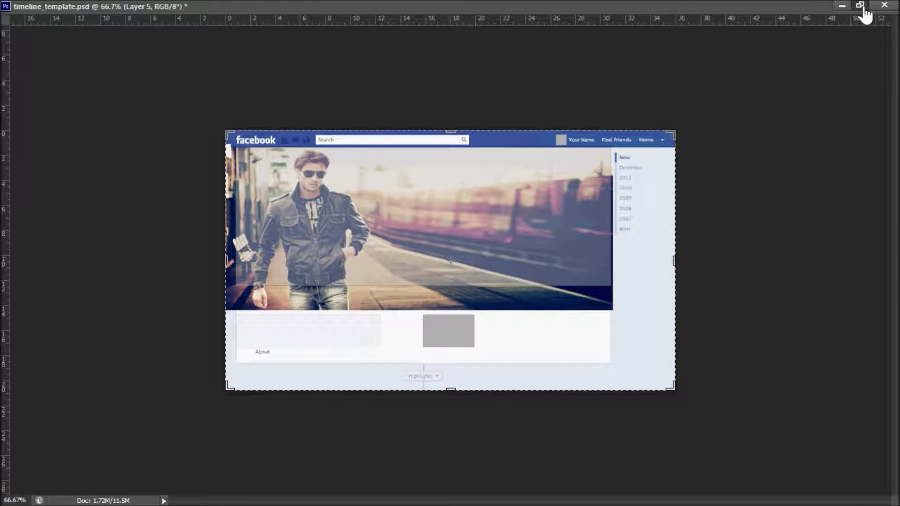
pyautogui.click(861, 7)
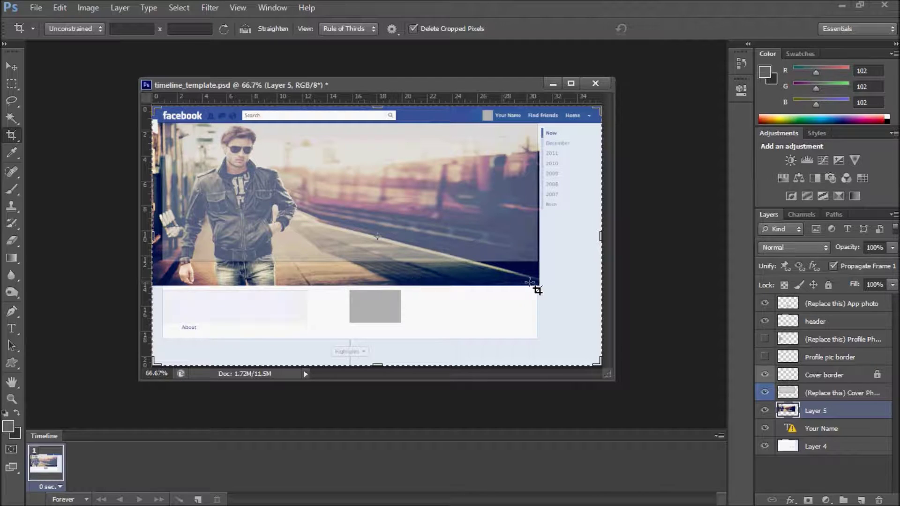
pyautogui.click(764, 339)
pyautogui.click(764, 356)
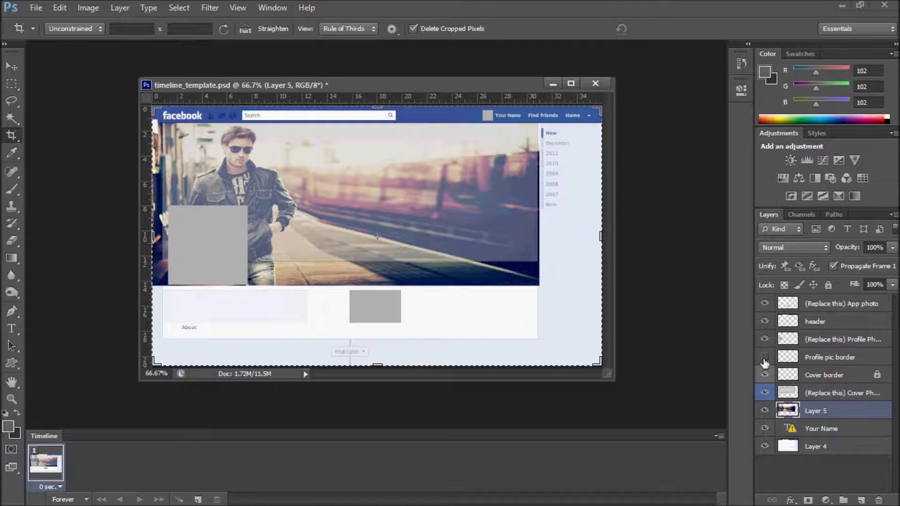
pyautogui.moveTo(764, 357); pyautogui.dragTo(765, 392)
pyautogui.press('v')
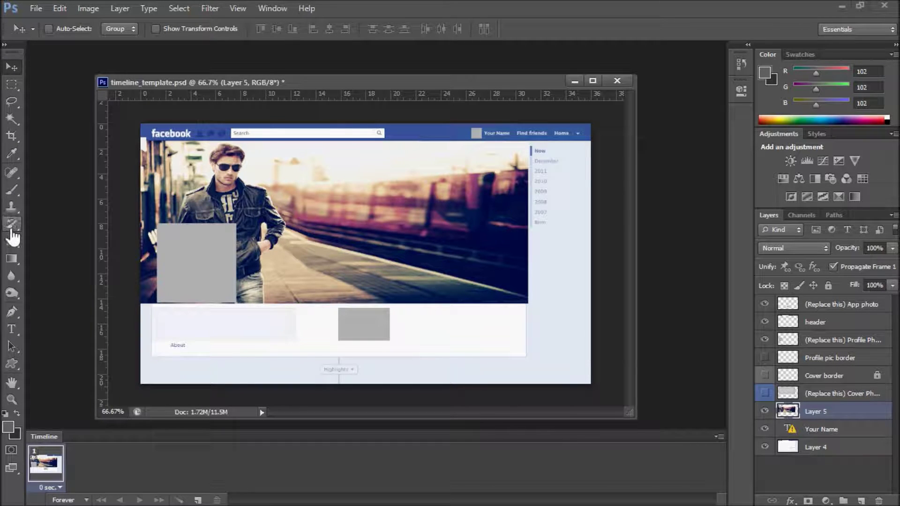
# Choose the Crop tool and enter 180 px for both crop width and height.
pyautogui.click(12, 136)
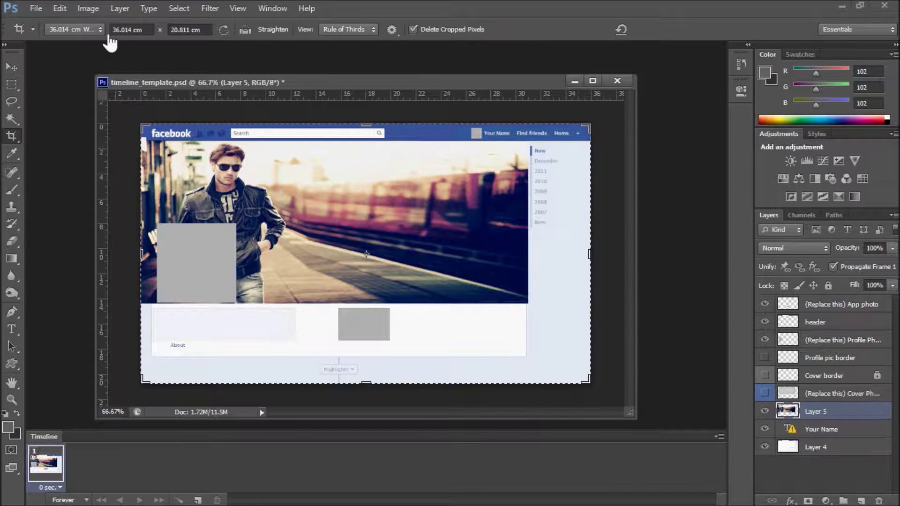
pyautogui.click(148, 31)
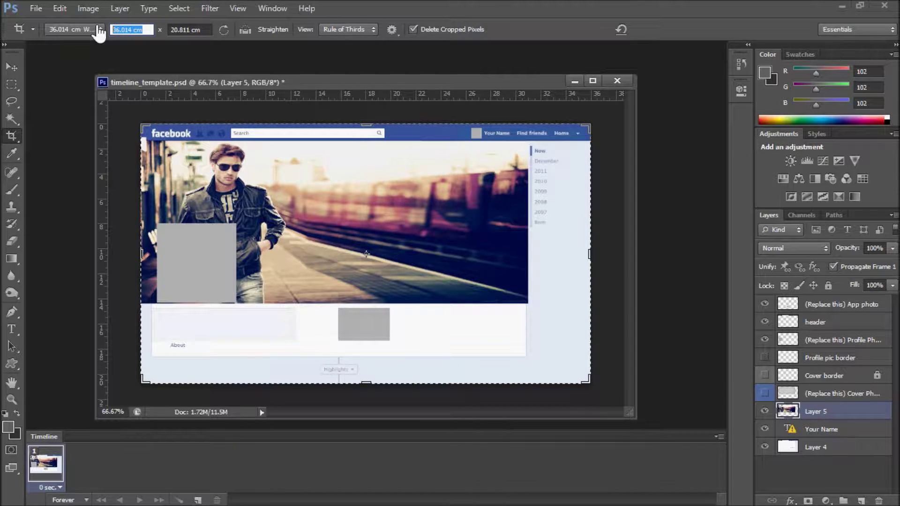
pyautogui.write('180')
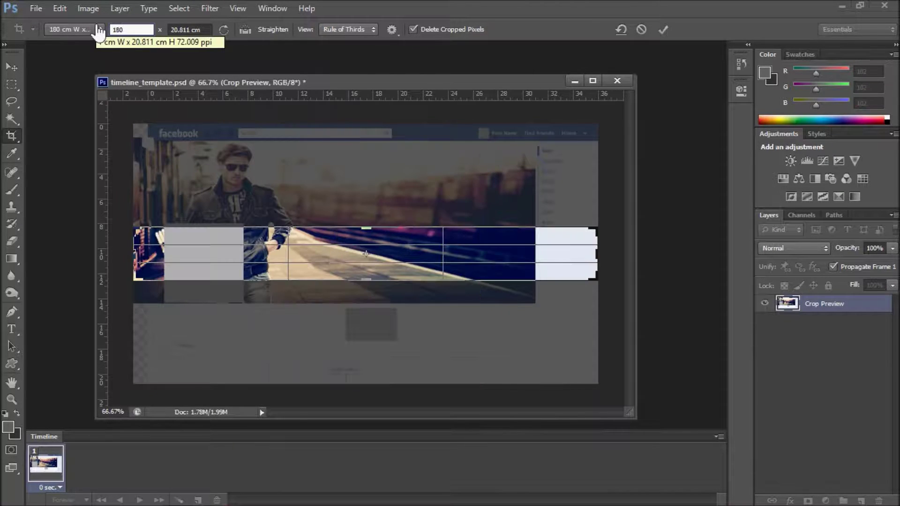
pyautogui.write(' px')
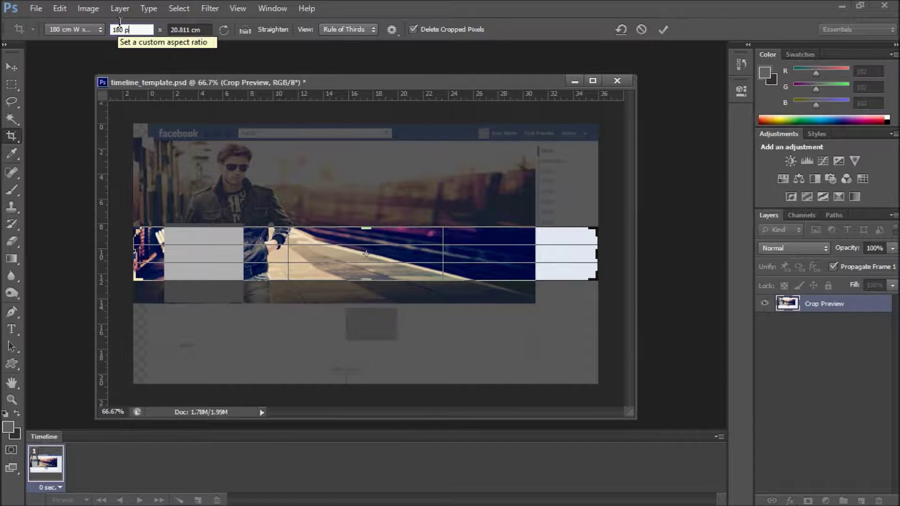
pyautogui.click(180, 29)
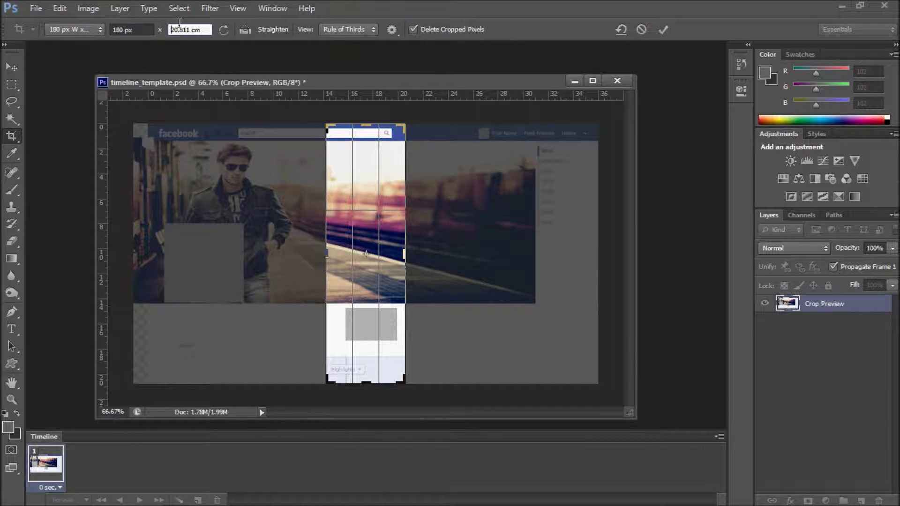
pyautogui.doubleClick(178, 30)
pyautogui.write('180')
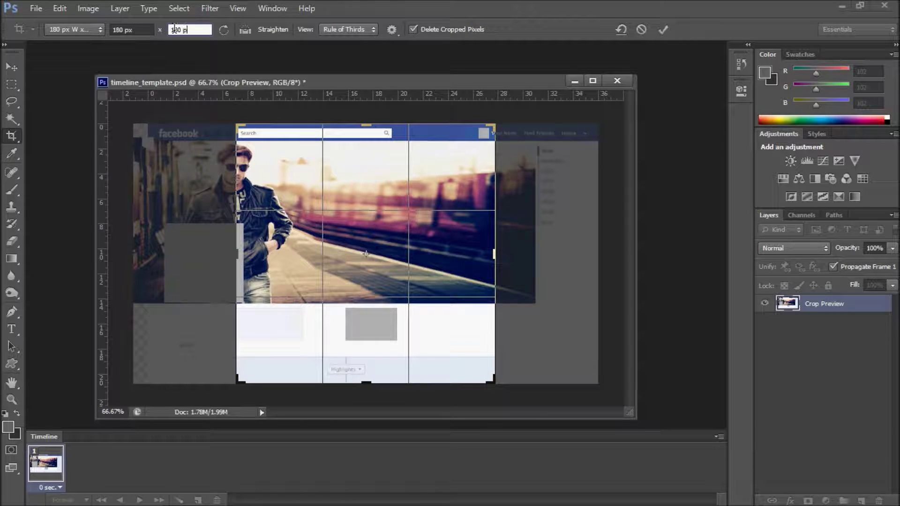
# Keep the 180 × 180 px ratio and resize the square crop box over the profile placeholder.
pyautogui.click(83, 41)
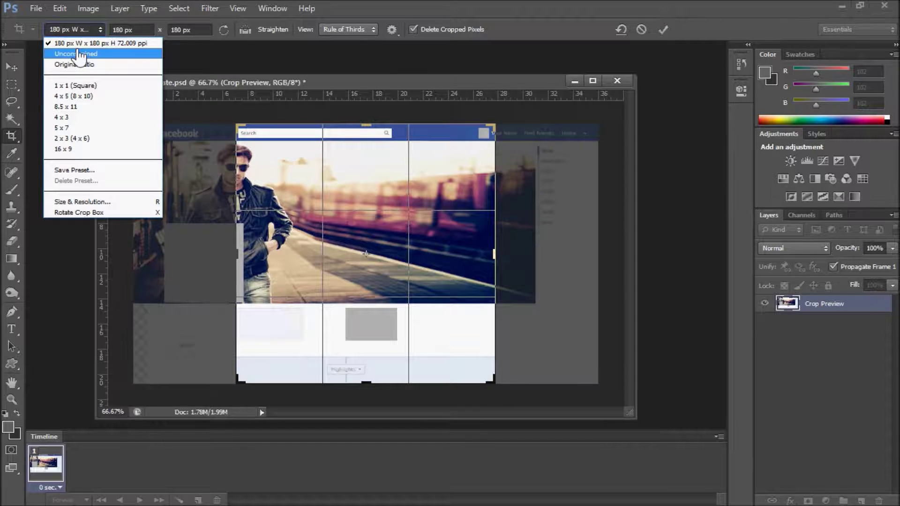
pyautogui.click(82, 43)
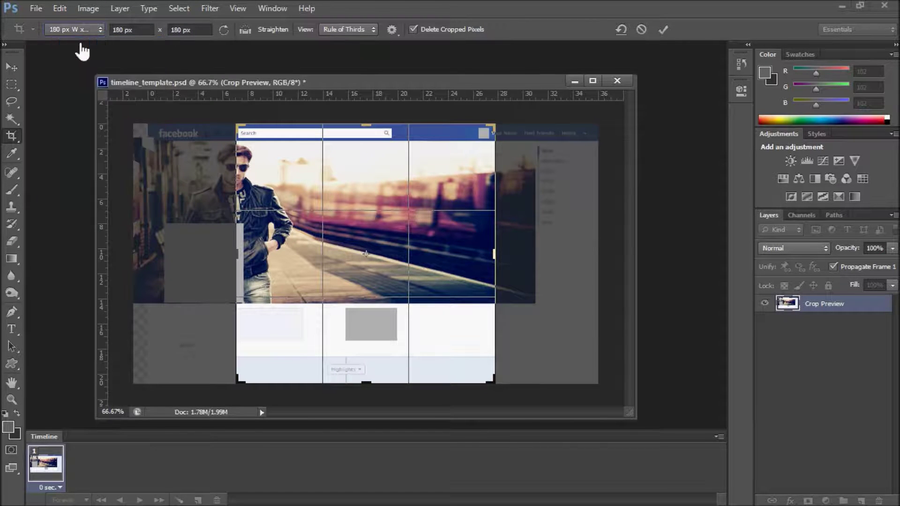
pyautogui.moveTo(236, 255); pyautogui.dragTo(196, 255)
pyautogui.moveTo(528, 255); pyautogui.dragTo(410, 290)
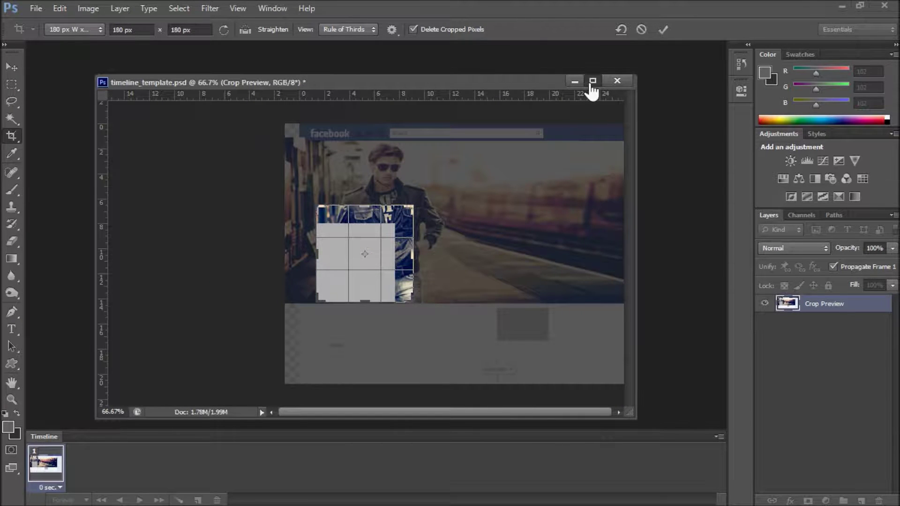
# Zoom in and fit the crop box exactly to the grey profile placeholder.
pyautogui.click(593, 81)
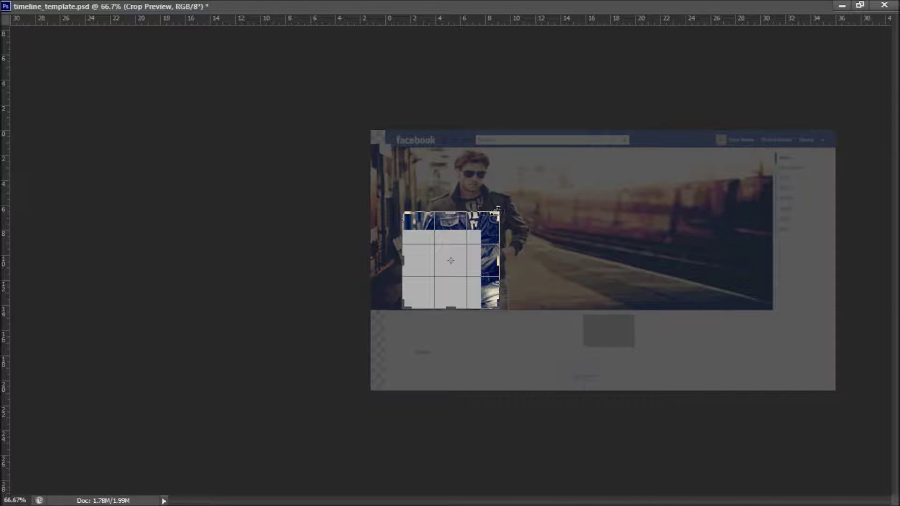
pyautogui.hotkey('ctrl', '+')
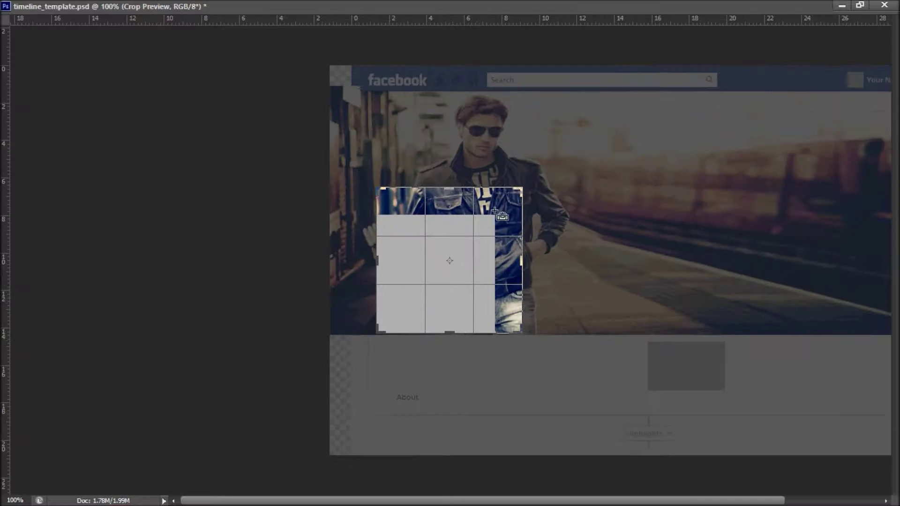
pyautogui.hotkey('ctrl', '+')
pyautogui.hotkey('ctrl', '+')
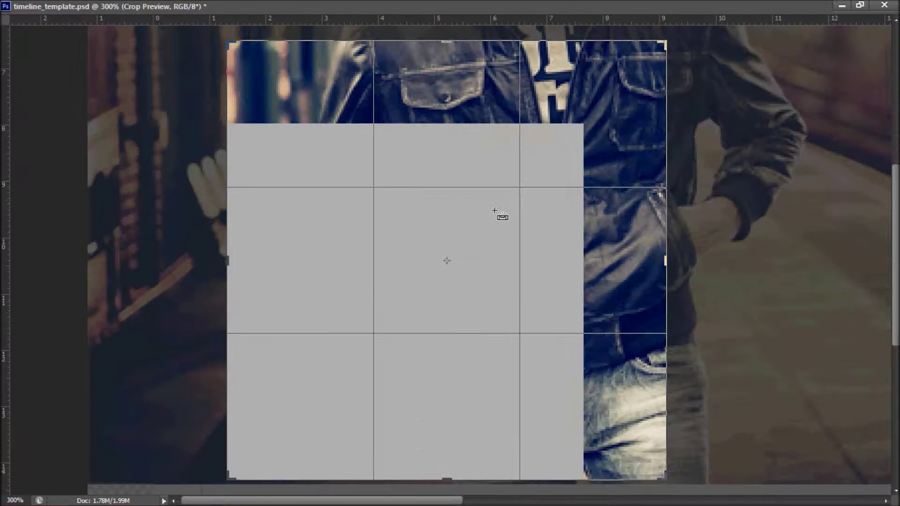
pyautogui.moveTo(665, 42); pyautogui.dragTo(623, 82)
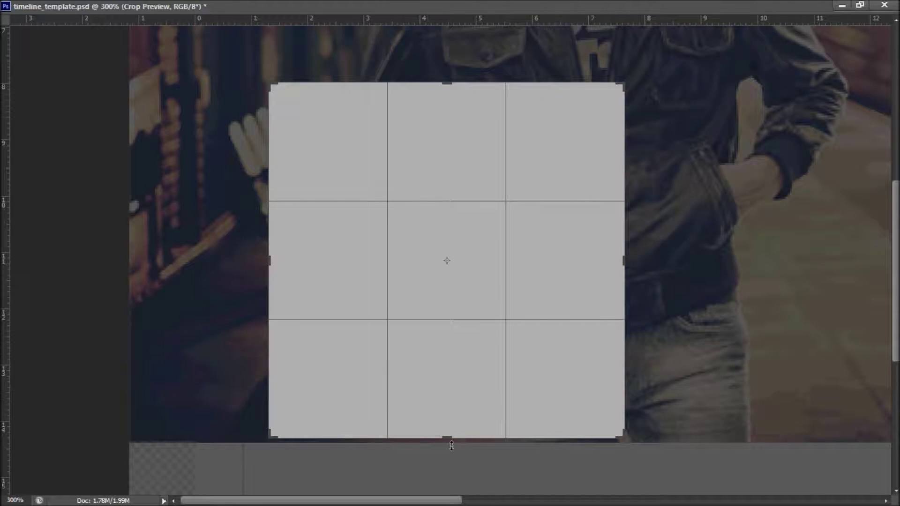
pyautogui.moveTo(449, 440); pyautogui.dragTo(450, 438)
# Apply the square crop and hide the grey profile placeholder layer.
pyautogui.click(860, 6)
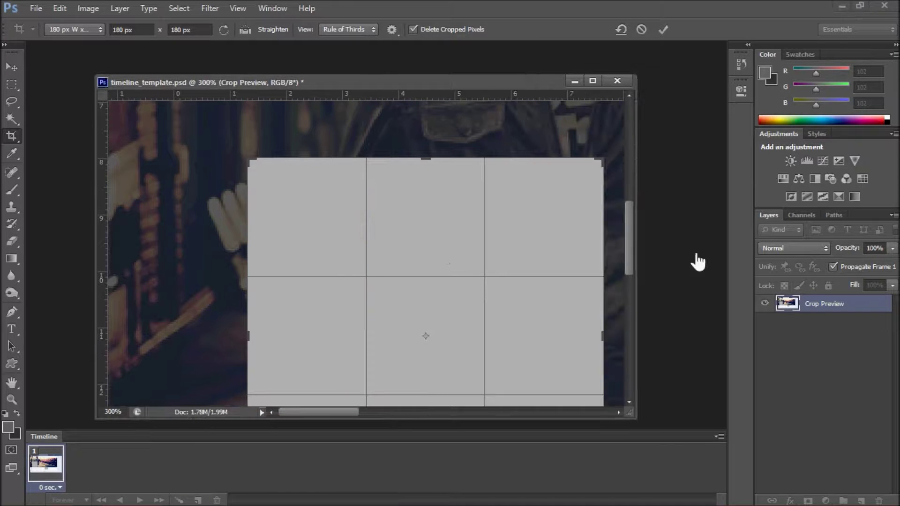
pyautogui.rightClick(504, 230)
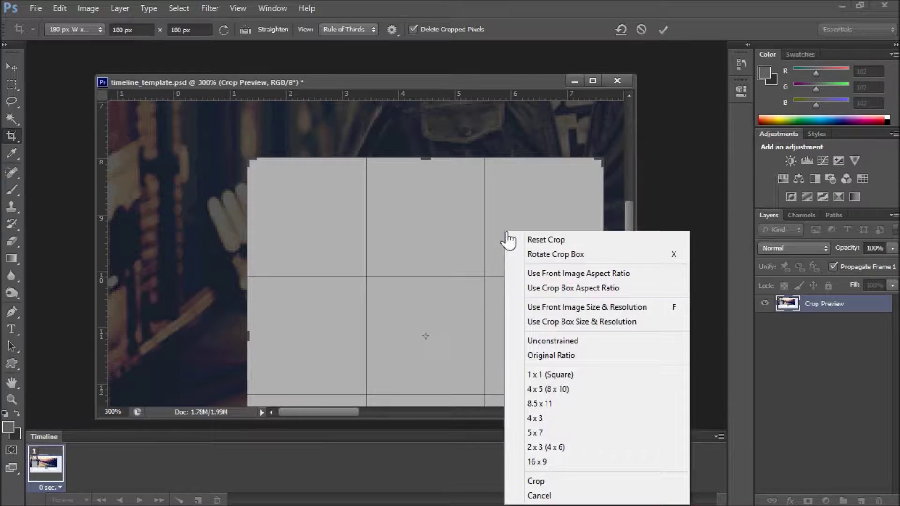
pyautogui.click(541, 482)
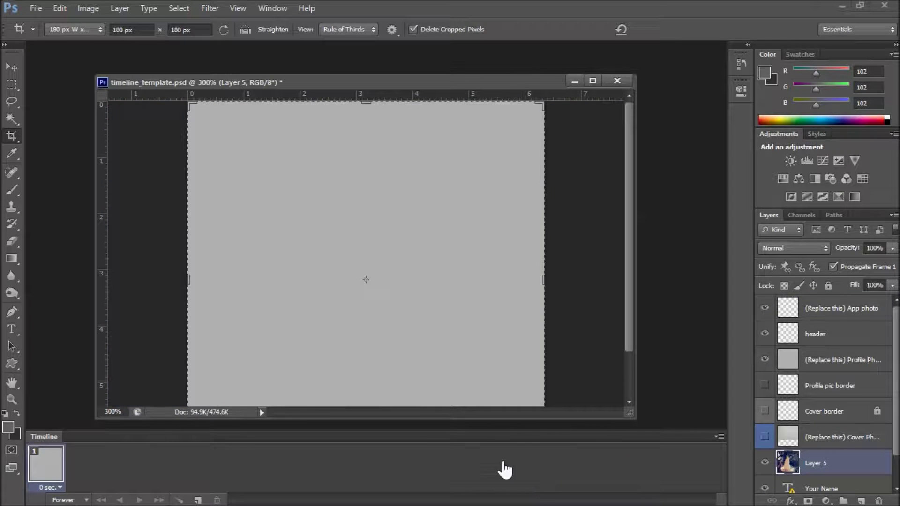
pyautogui.click(765, 360)
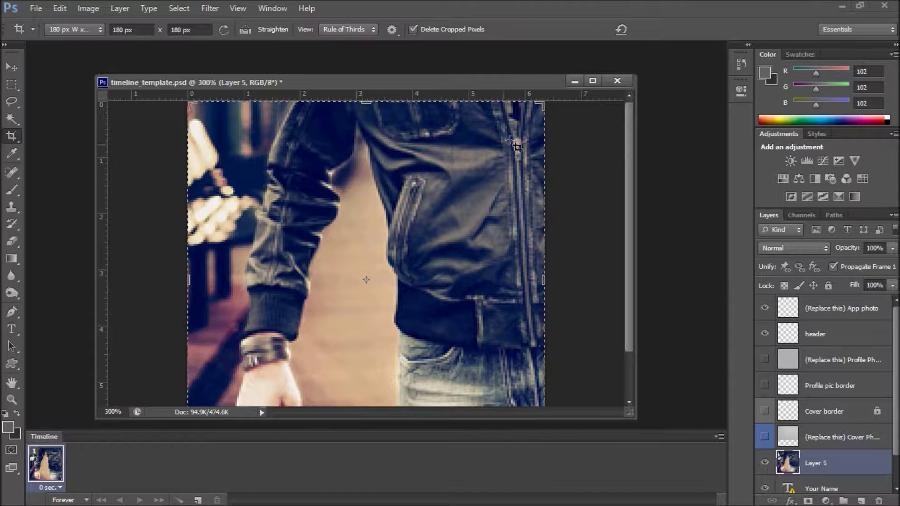
pyautogui.click(594, 82)
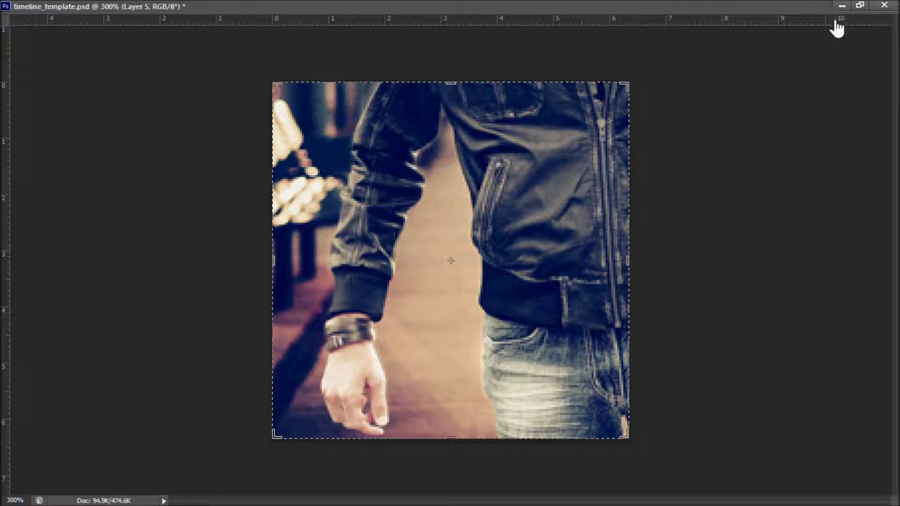
pyautogui.click(859, 5)
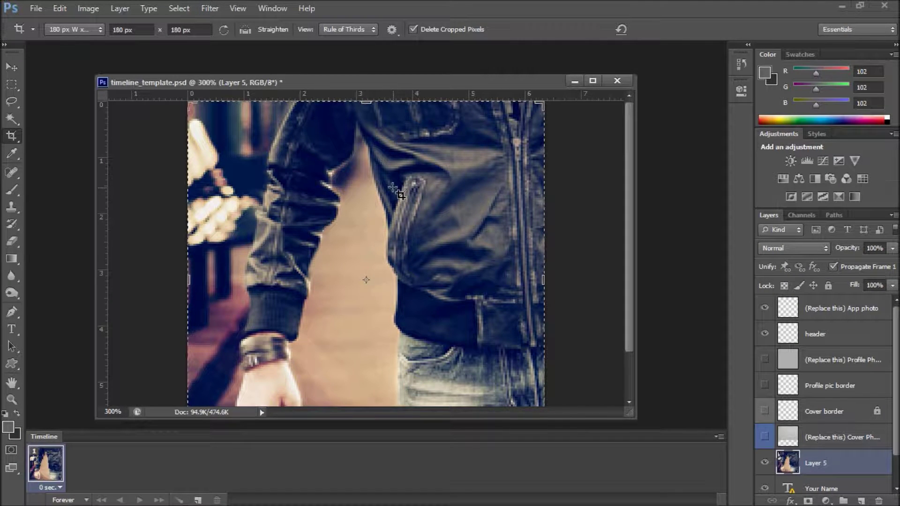
# Save the crop as JPEG 'profilr pic', then close the template without saving changes.
pyautogui.click(36, 9)
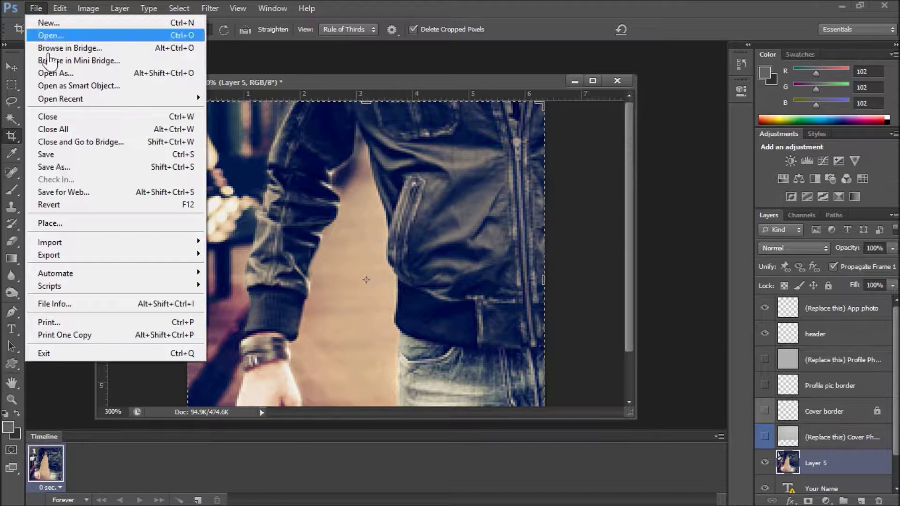
pyautogui.click(52, 167)
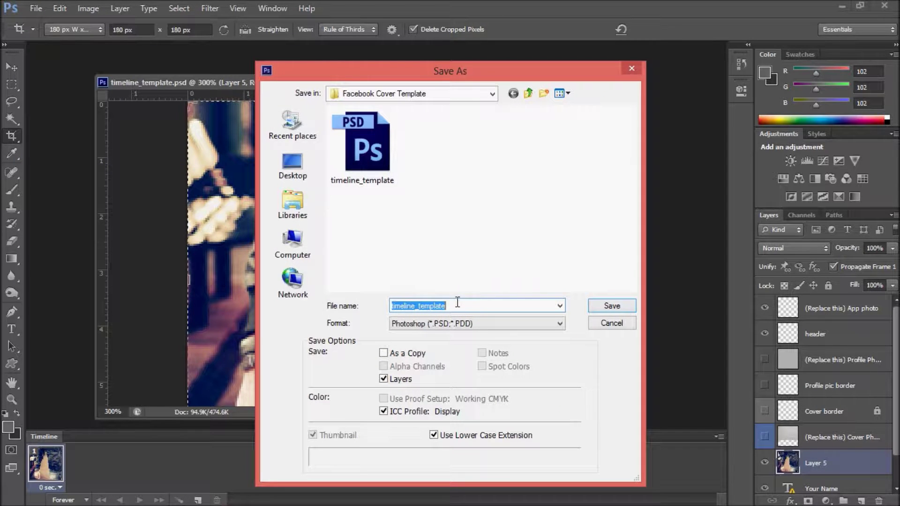
pyautogui.write('profilr pic')
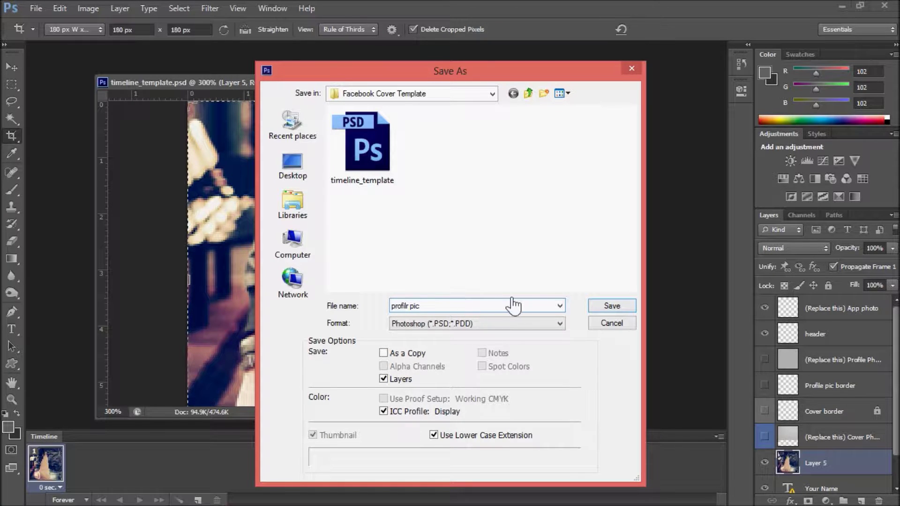
pyautogui.click(512, 325)
pyautogui.click(485, 209)
pyautogui.click(614, 307)
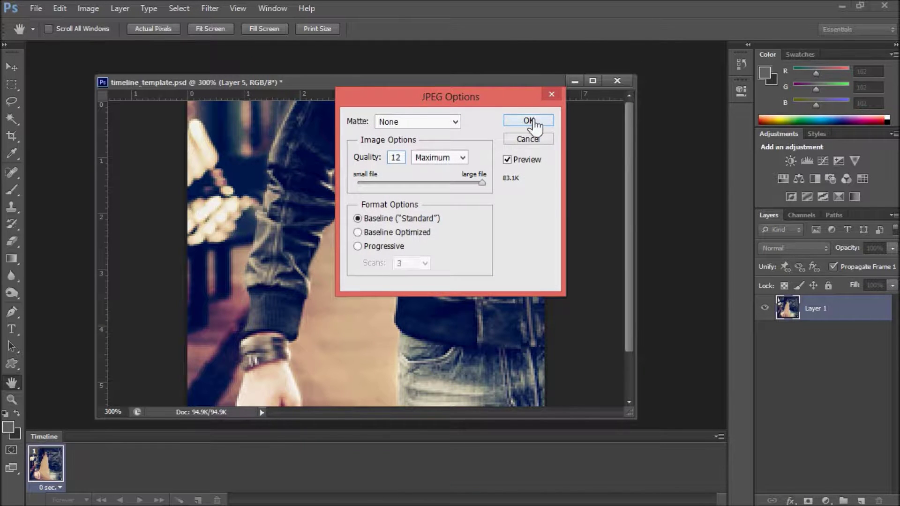
pyautogui.click(529, 121)
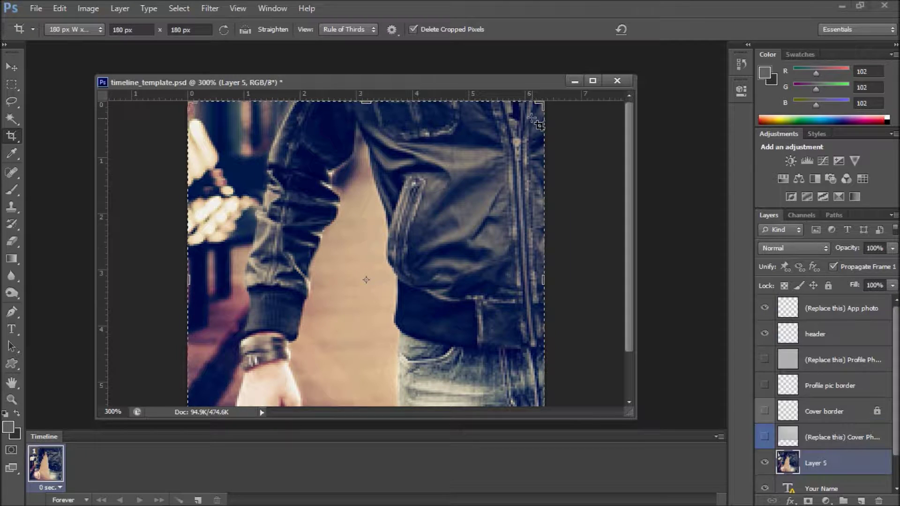
pyautogui.click(617, 81)
pyautogui.click(441, 202)
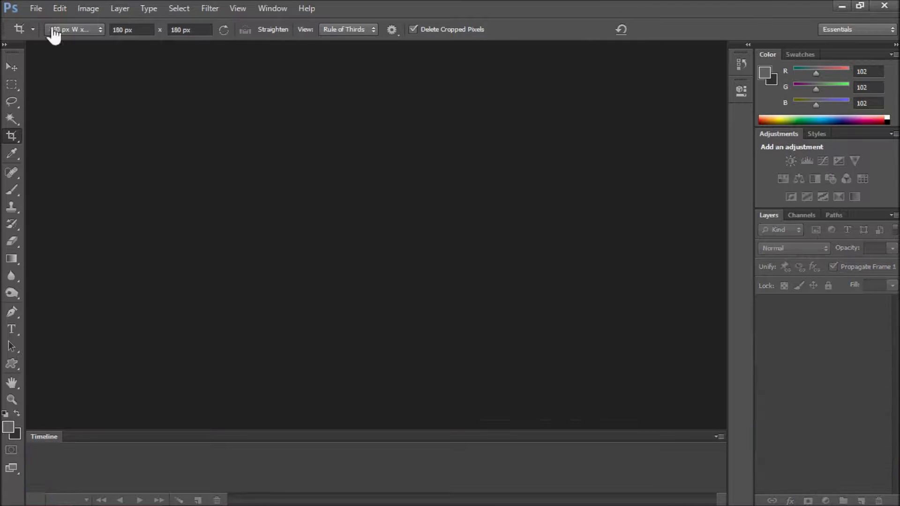
# Open profilr pic.jpg from the Facebook Cover Template folder and maximize its window.
pyautogui.moveTo(34, 13); pyautogui.dragTo(21, 19)
pyautogui.click(30, 14)
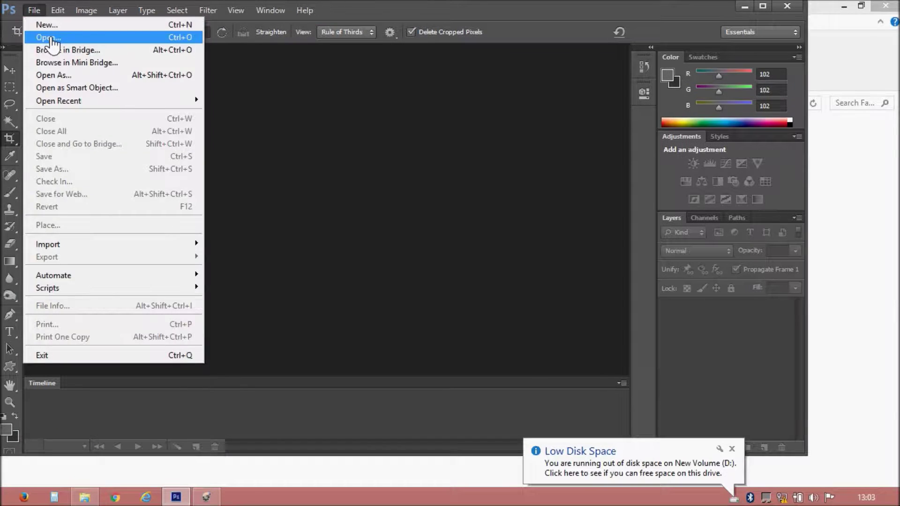
pyautogui.click(52, 37)
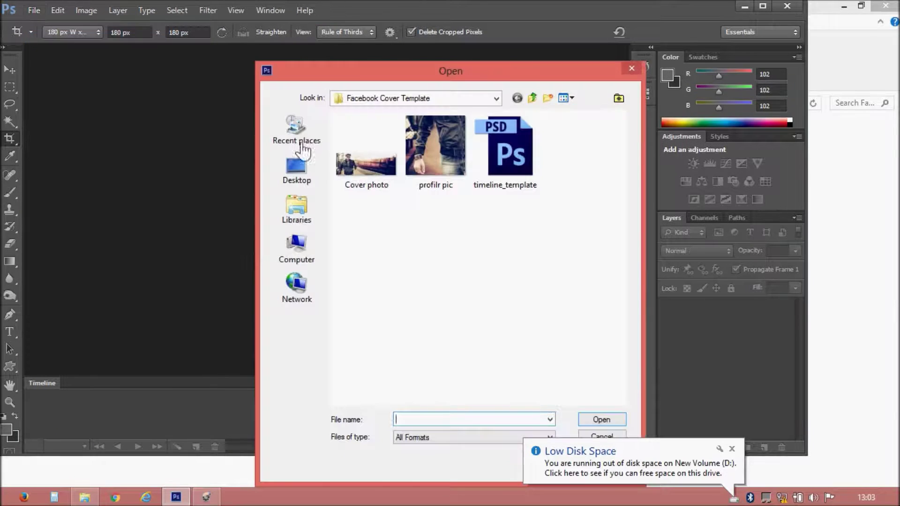
pyautogui.click(731, 449)
pyautogui.click(428, 157)
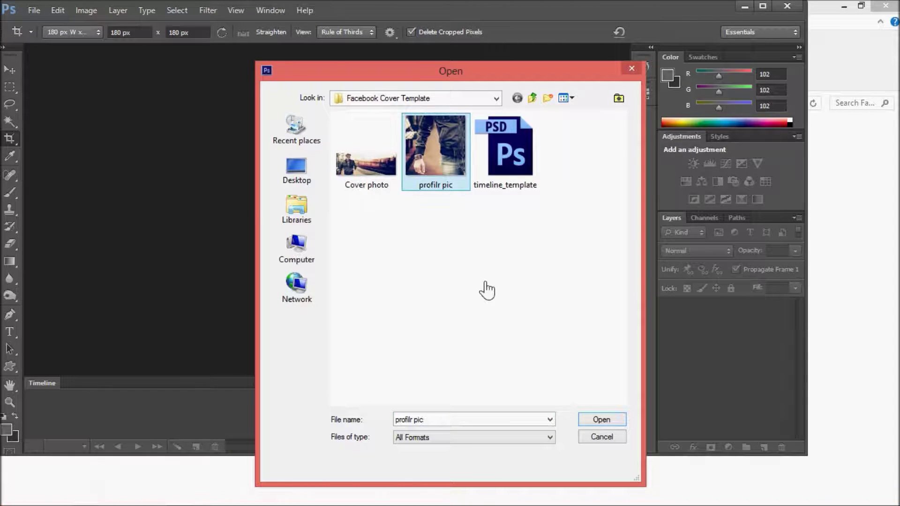
pyautogui.click(598, 421)
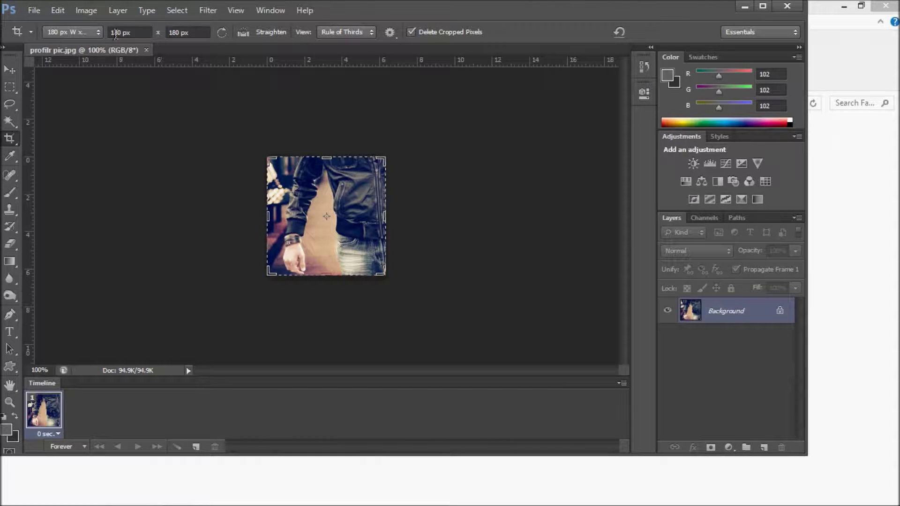
pyautogui.moveTo(116, 52); pyautogui.dragTo(158, 82)
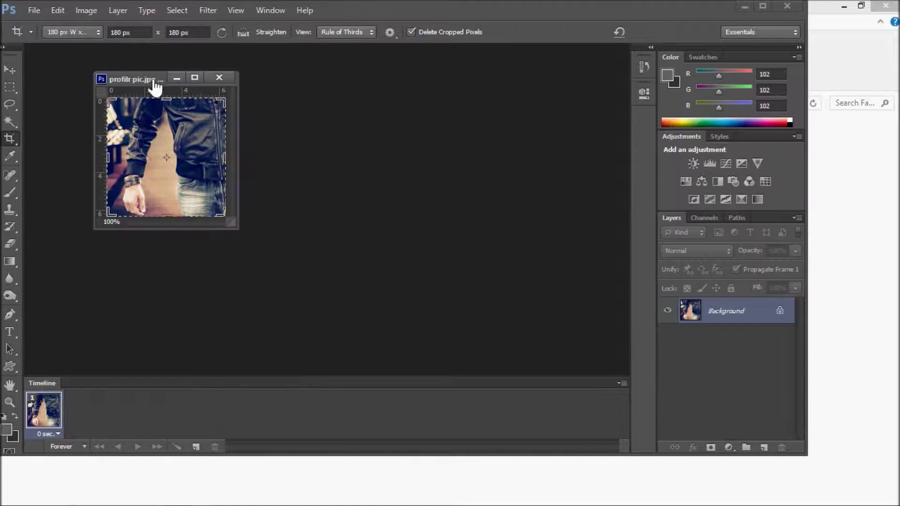
pyautogui.click(195, 78)
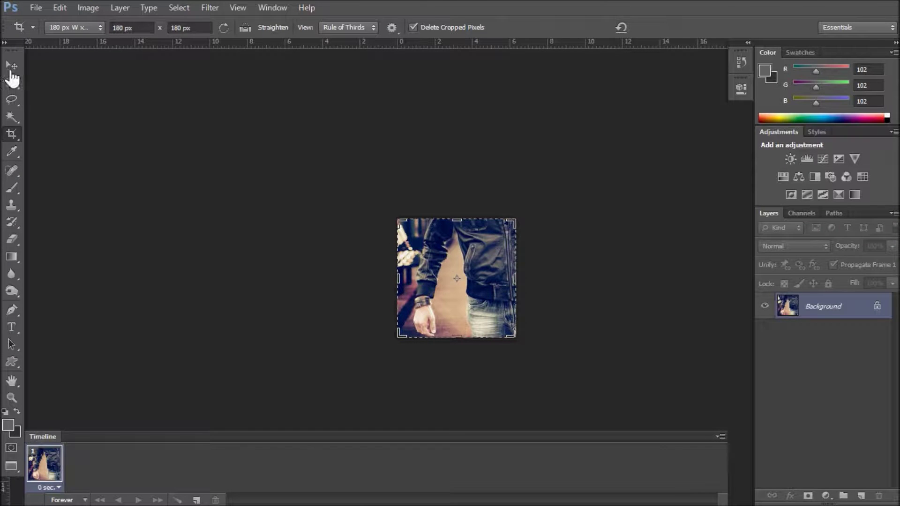
# Try starting a text layer on the photo, then dismiss the File menu unused.
pyautogui.click(10, 68)
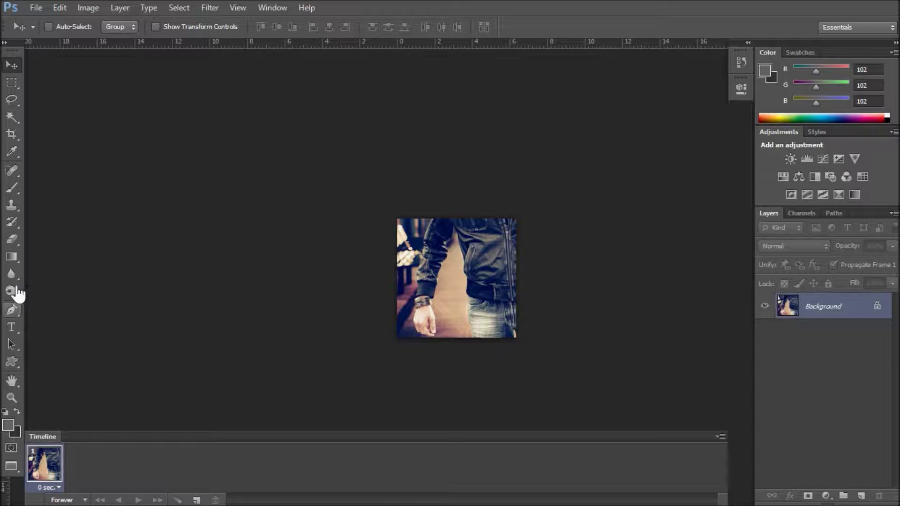
pyautogui.click(13, 329)
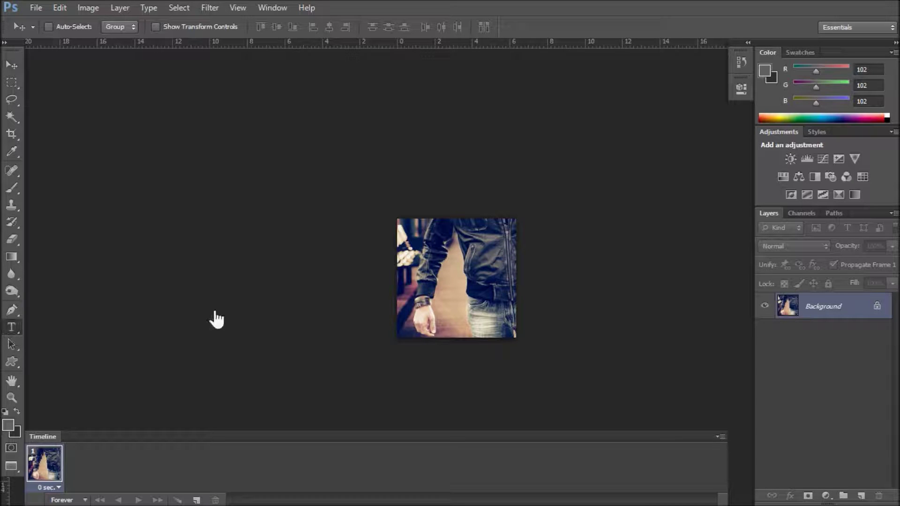
pyautogui.click(428, 242)
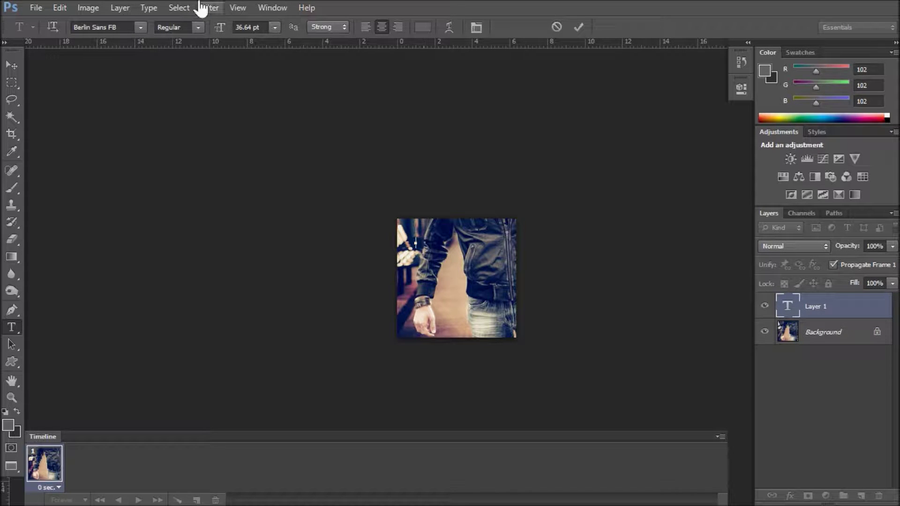
pyautogui.click(36, 9)
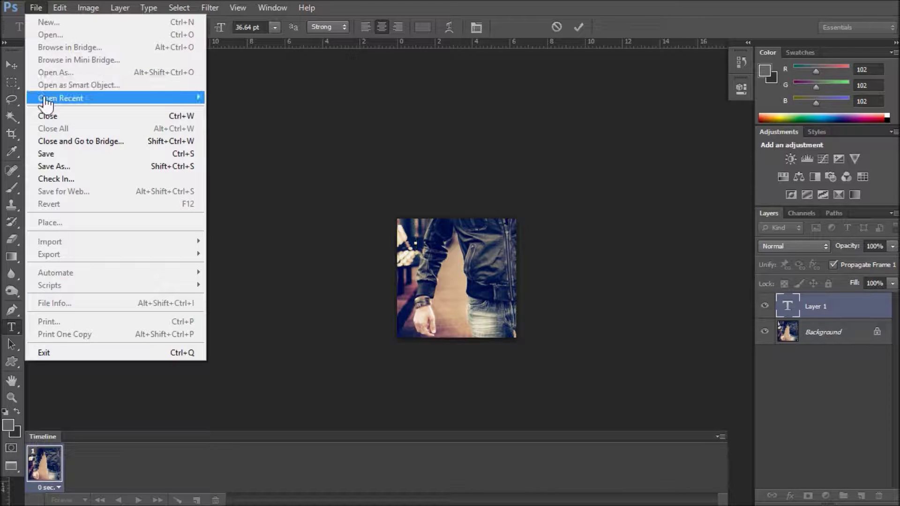
pyautogui.moveTo(46, 105)
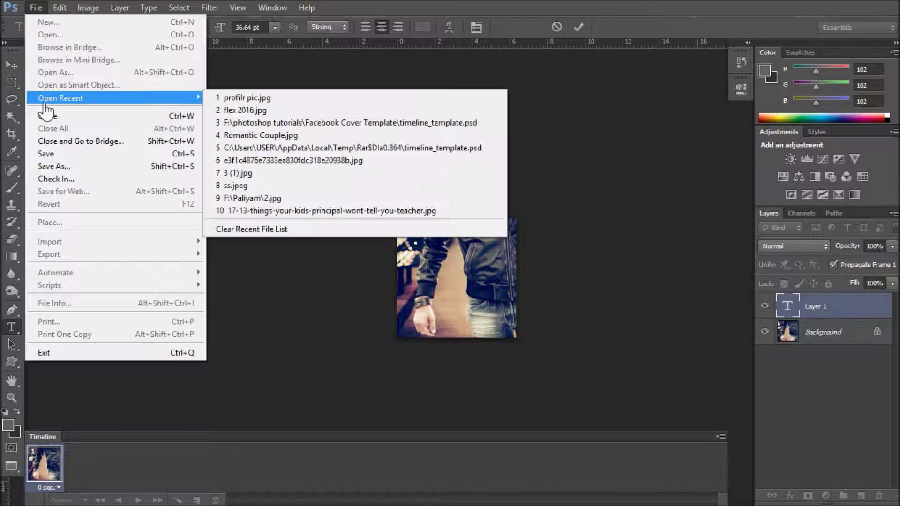
pyautogui.click(419, 241)
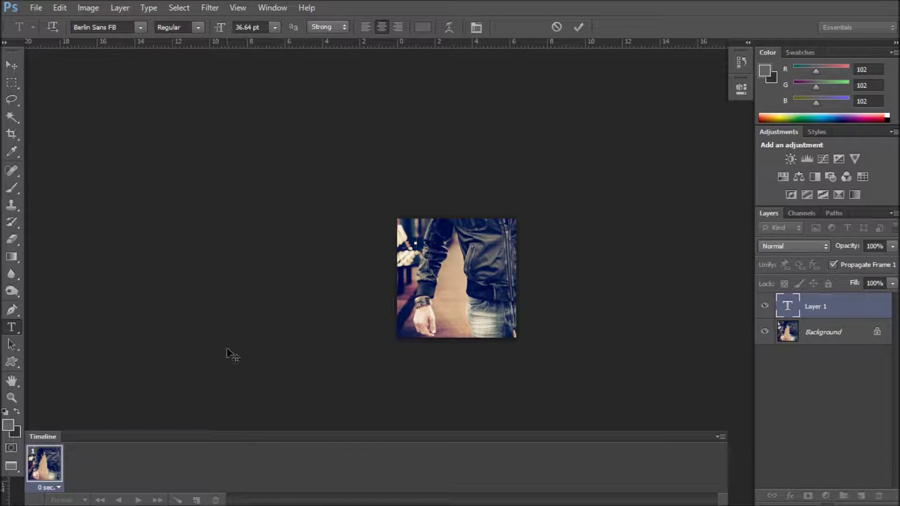
# Close the profilr pic document and restore Photoshop to a smaller window.
pyautogui.click(11, 65)
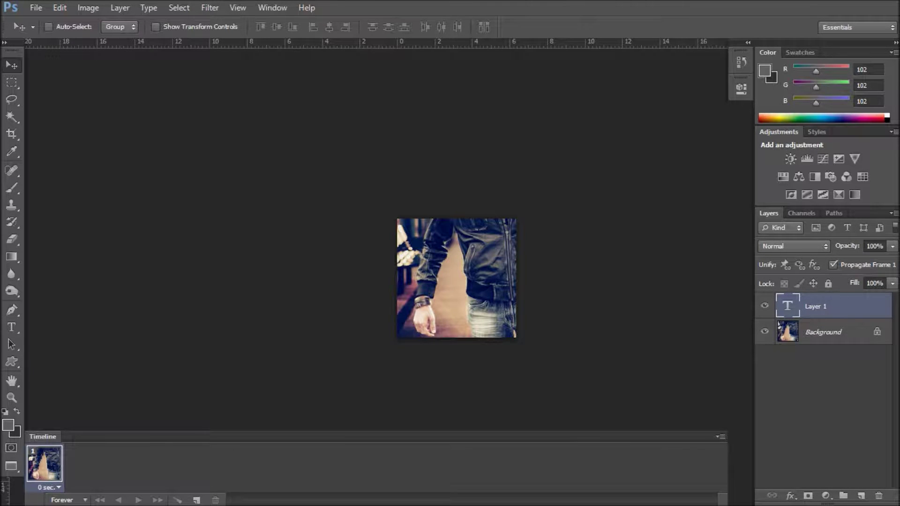
pyautogui.rightClick(215, 302)
pyautogui.click(198, 306)
pyautogui.press('Tab')
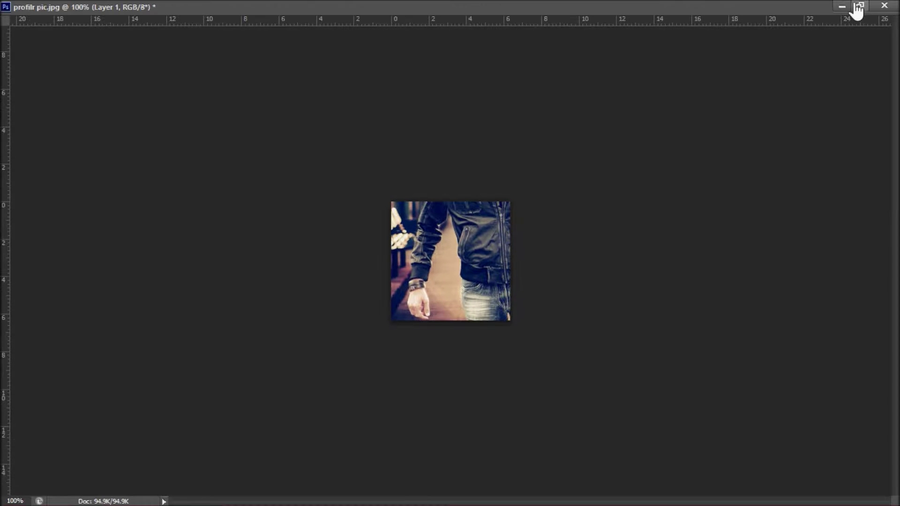
pyautogui.click(860, 6)
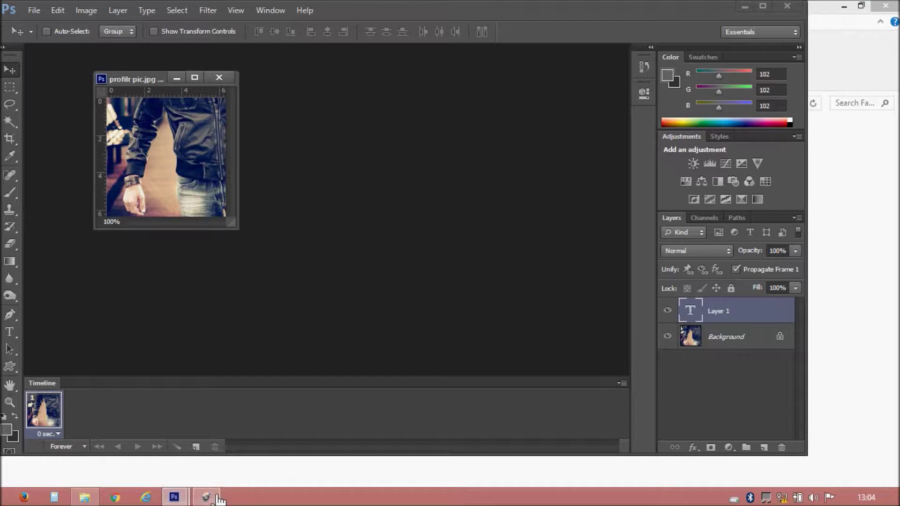
pyautogui.click(210, 497)
pyautogui.click(528, 195)
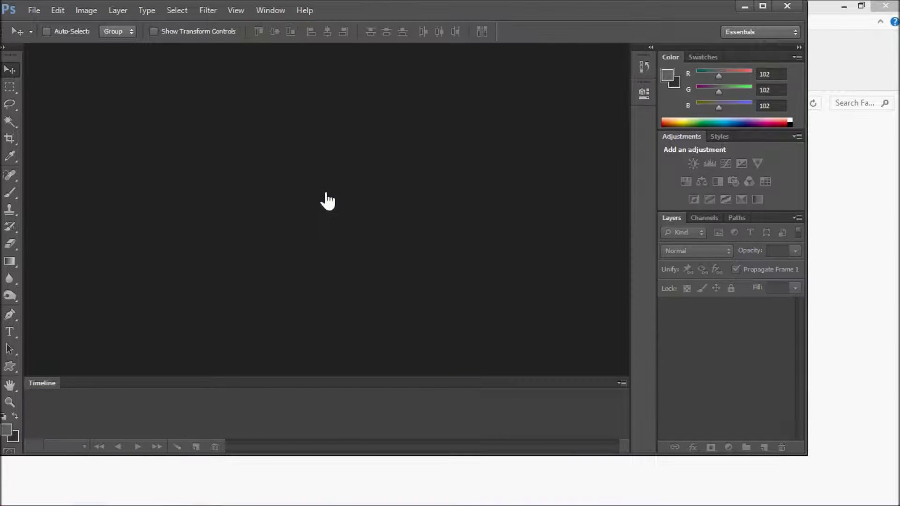
# Reopen profilr pic.jpg through File > Open.
pyautogui.click(33, 13)
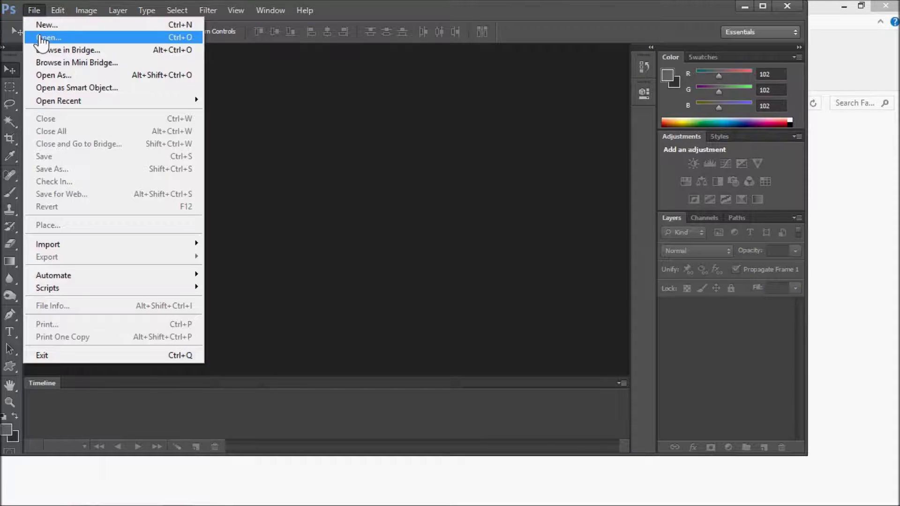
pyautogui.click(42, 39)
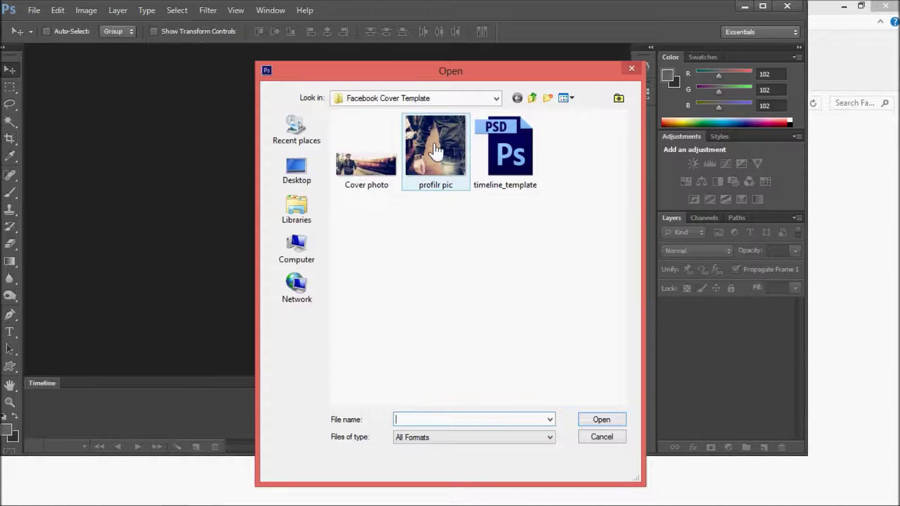
pyautogui.click(435, 156)
pyautogui.click(602, 420)
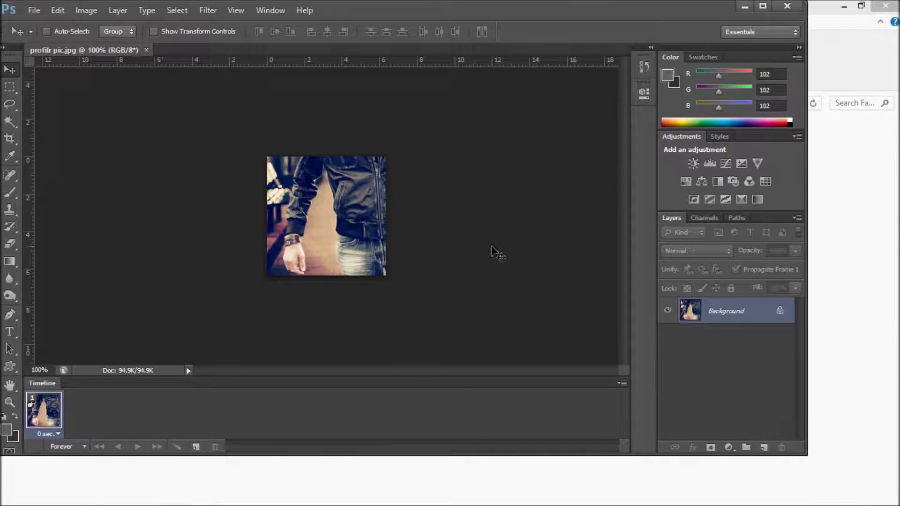
# Add a text layer at the photo's left edge, select its text, and open the colour picker.
pyautogui.click(9, 332)
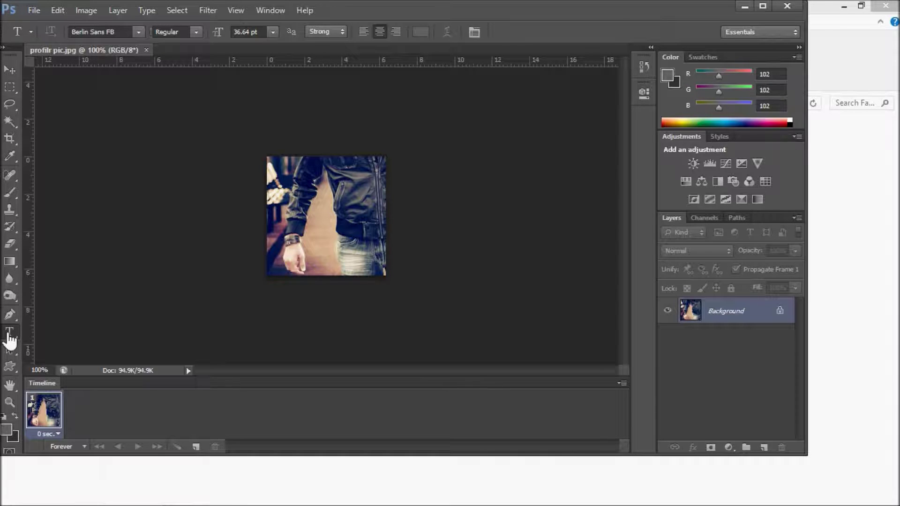
pyautogui.click(273, 191)
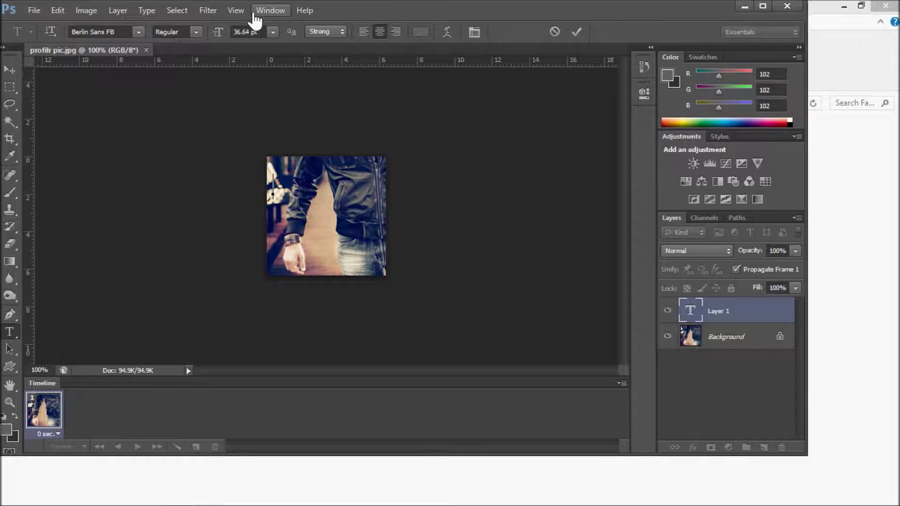
pyautogui.write('SE')
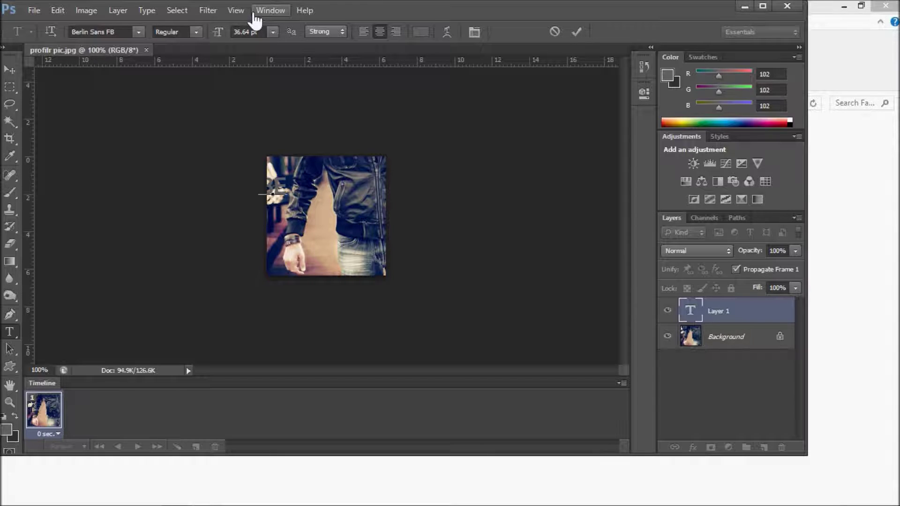
pyautogui.write('COZ')
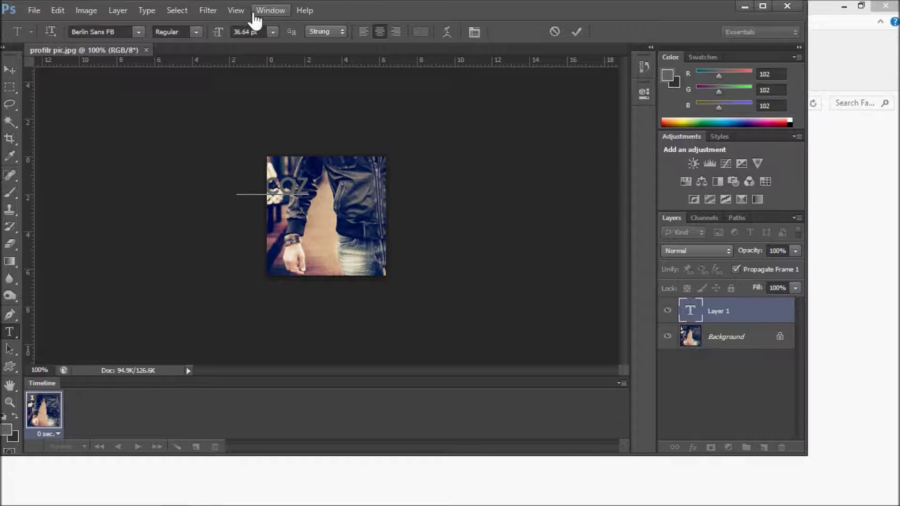
pyautogui.hotkey('ctrl', 'a')
pyautogui.click(420, 32)
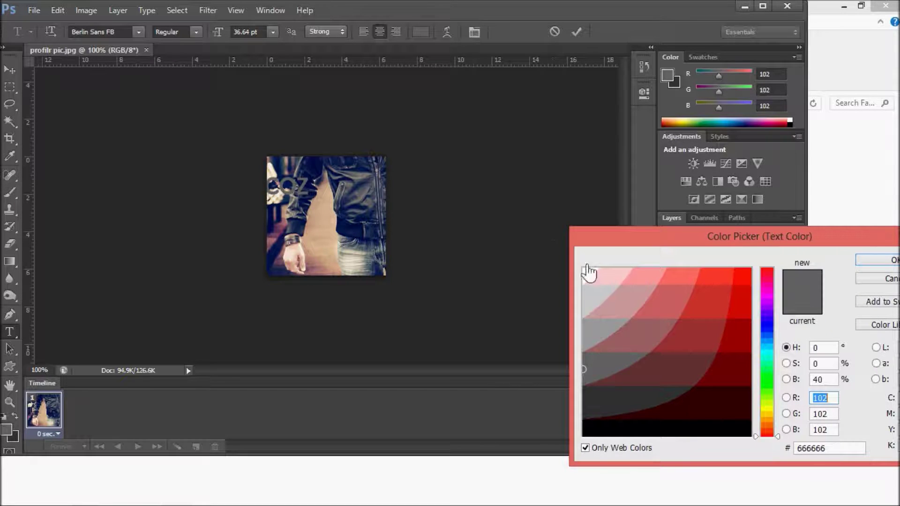
# Make the text white (#ffffff) and move BECOZ fully into the photo.
pyautogui.click(588, 273)
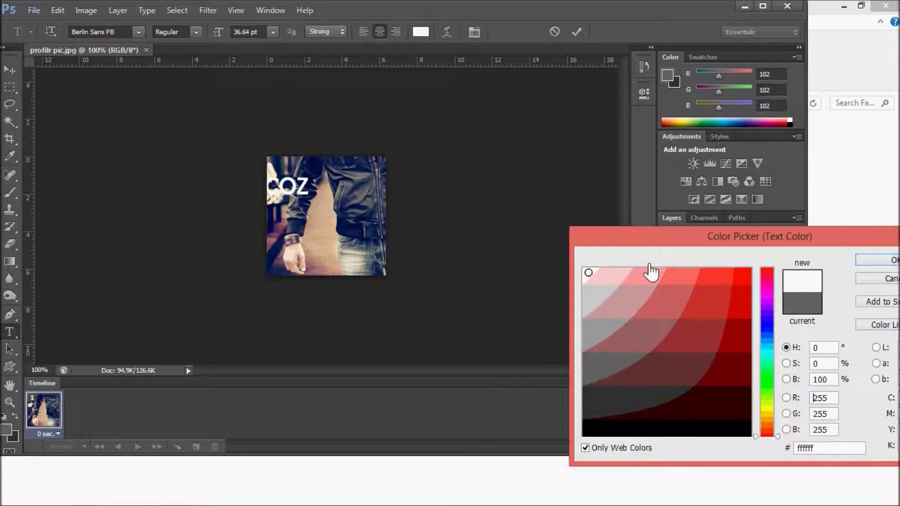
pyautogui.click(870, 261)
pyautogui.click(14, 74)
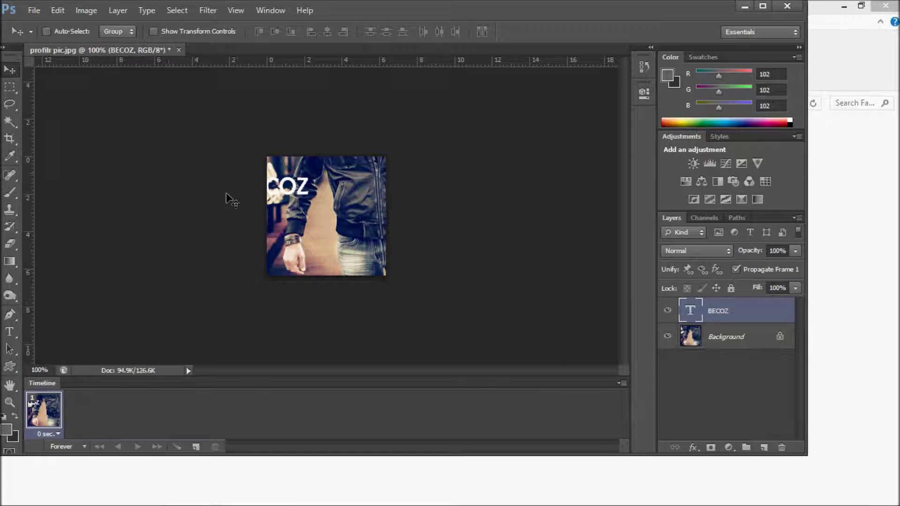
pyautogui.moveTo(294, 192); pyautogui.dragTo(328, 176)
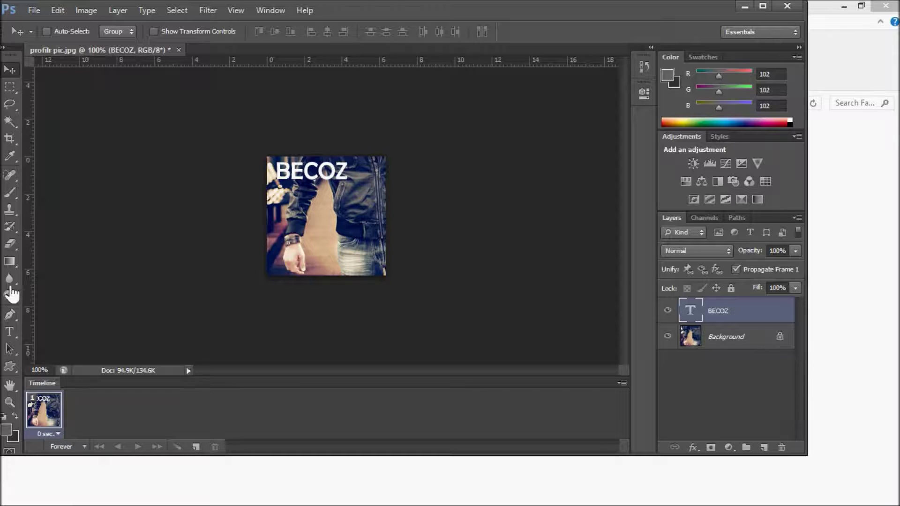
# Shrink BECOZ to 24.64 pt and shift it slightly right.
pyautogui.click(10, 331)
pyautogui.doubleClick(298, 179)
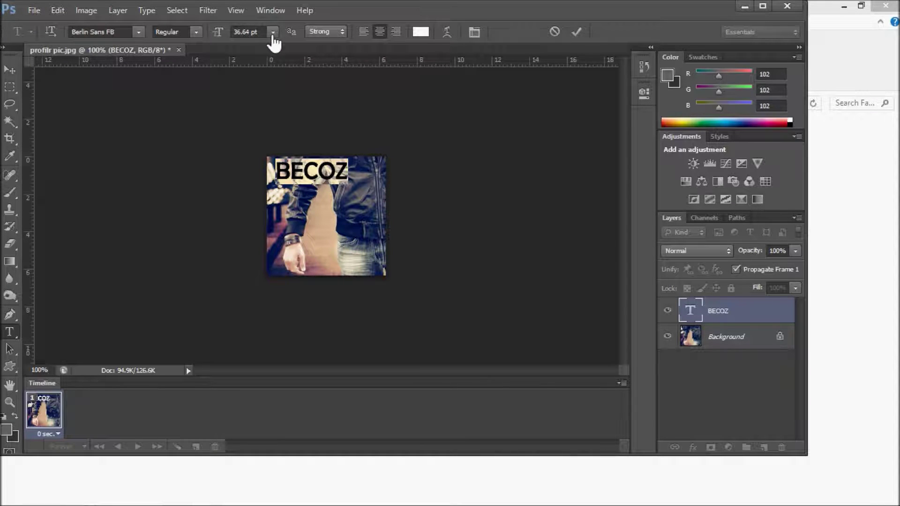
pyautogui.moveTo(218, 37); pyautogui.dragTo(212, 37)
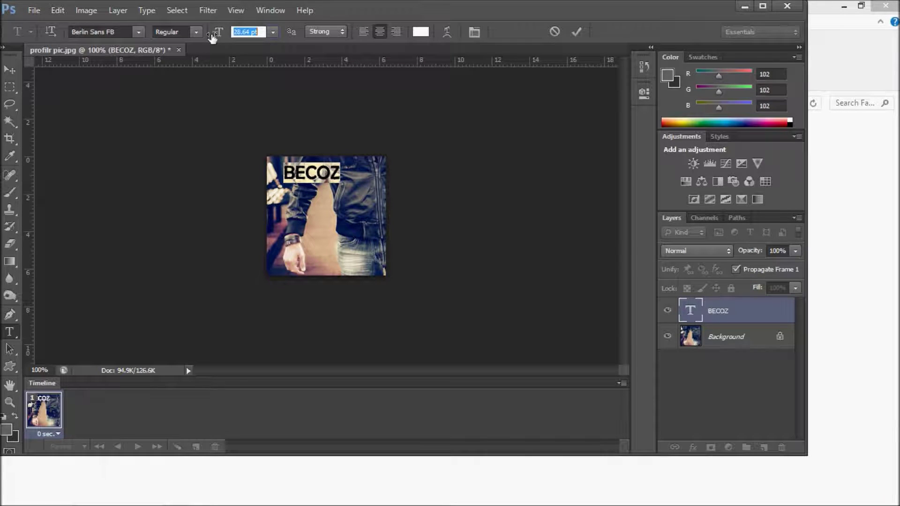
pyautogui.moveTo(212, 37); pyautogui.dragTo(209, 37)
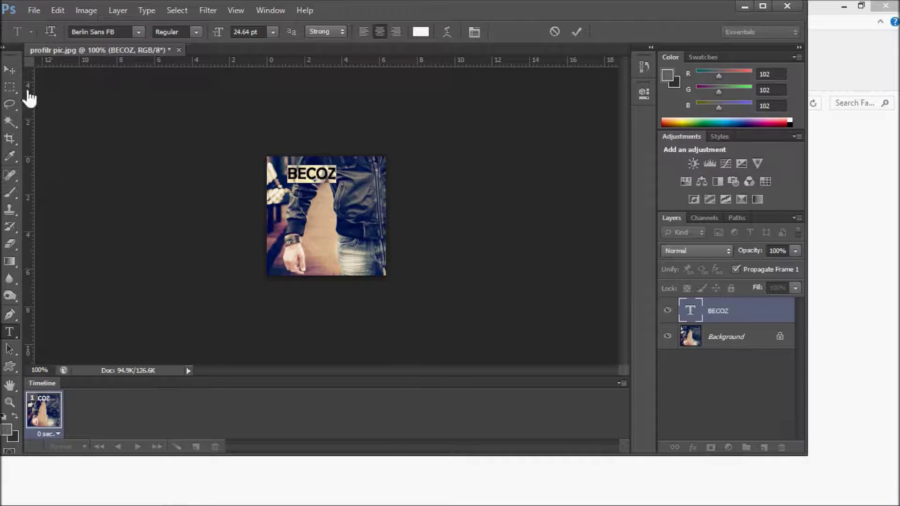
pyautogui.click(10, 70)
pyautogui.moveTo(311, 174); pyautogui.dragTo(346, 170)
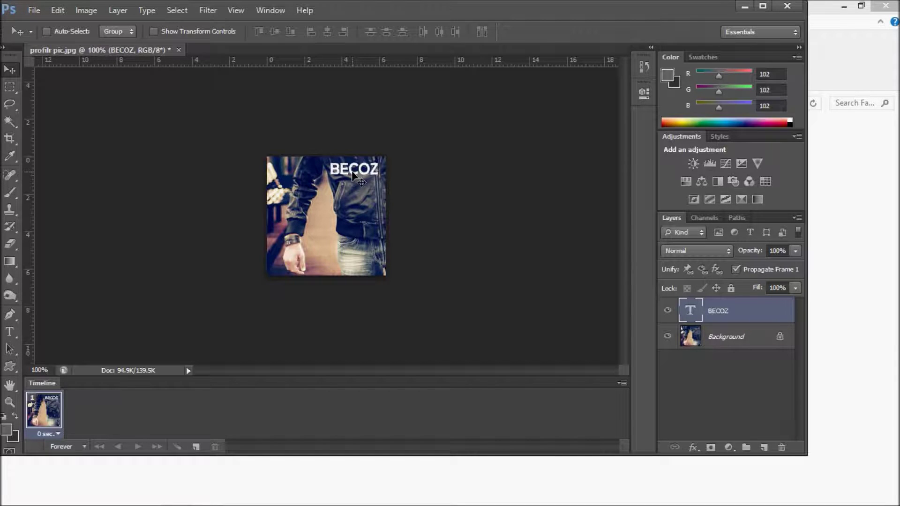
# Retype a copy of BECOZ as YOU and place it below BECOZ.
pyautogui.moveTo(352, 173); pyautogui.dragTo(350, 194)
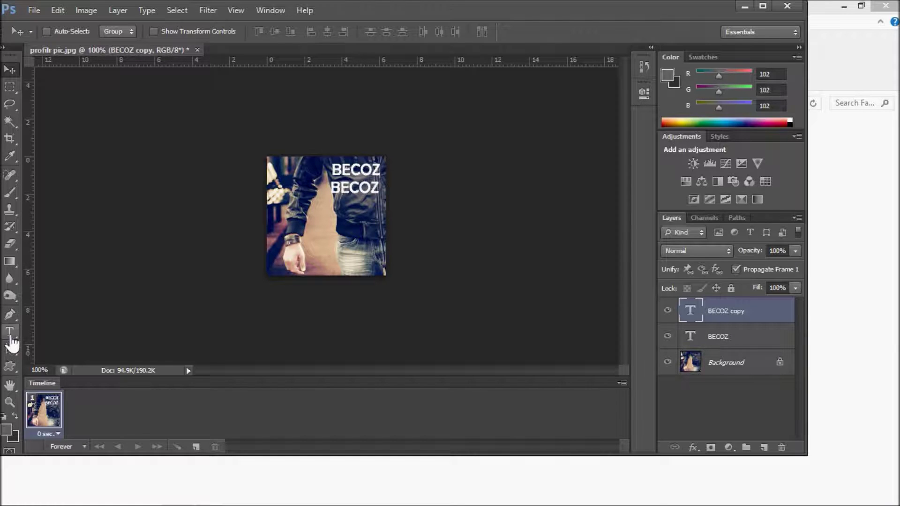
pyautogui.click(11, 336)
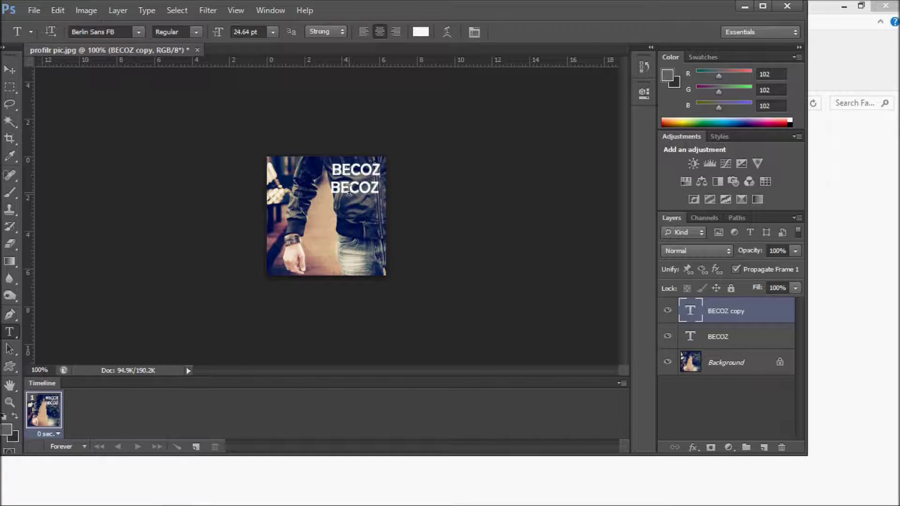
pyautogui.doubleClick(349, 190)
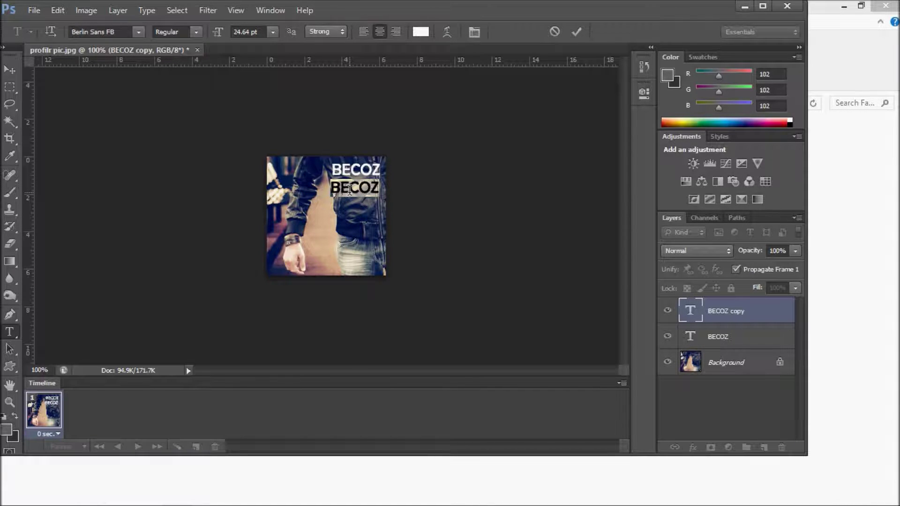
pyautogui.write('YOU')
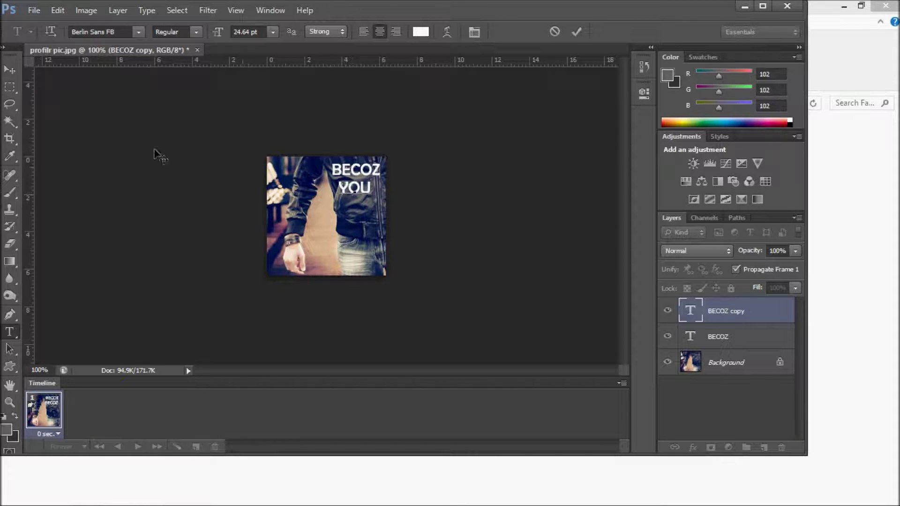
pyautogui.click(9, 70)
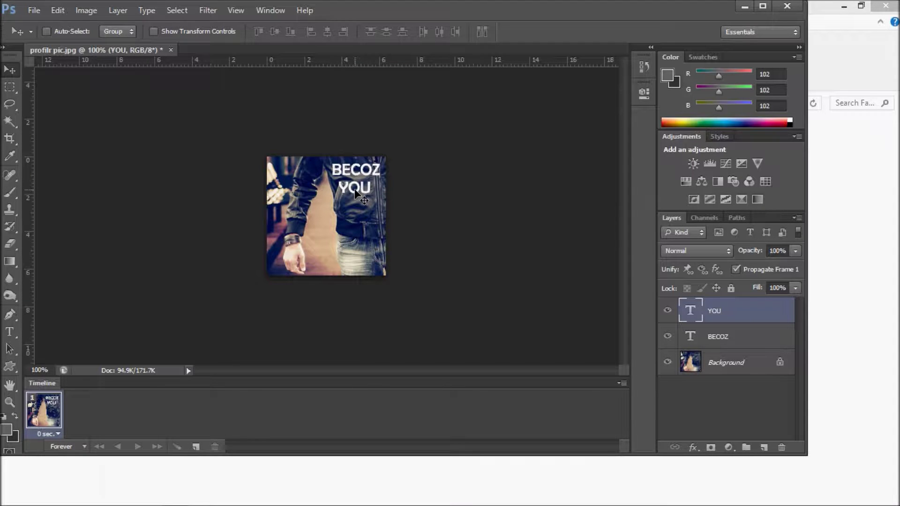
pyautogui.moveTo(355, 192); pyautogui.dragTo(356, 215)
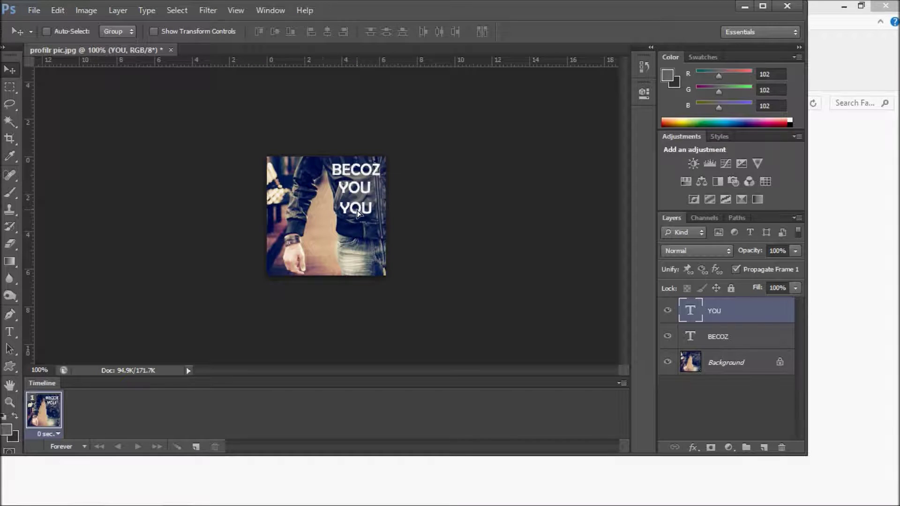
# Change the lower YOU copy to CAN'T.
pyautogui.click(10, 332)
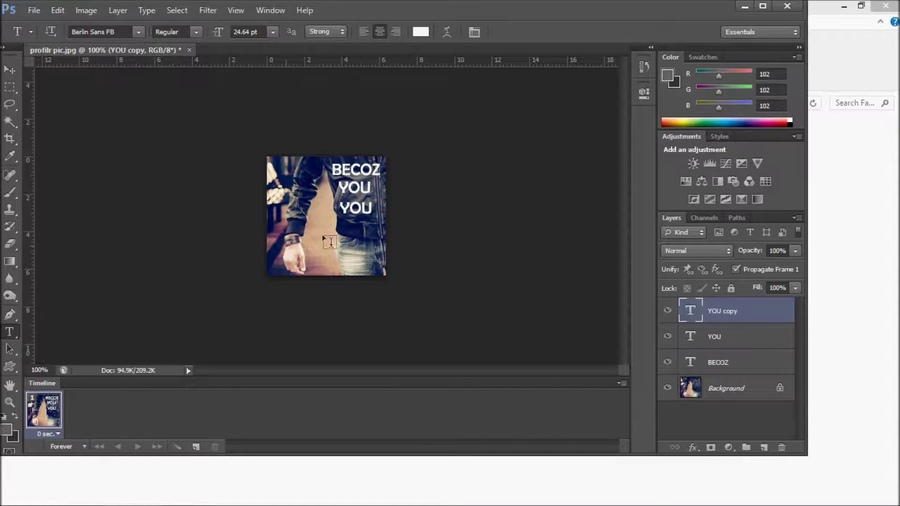
pyautogui.doubleClick(352, 207)
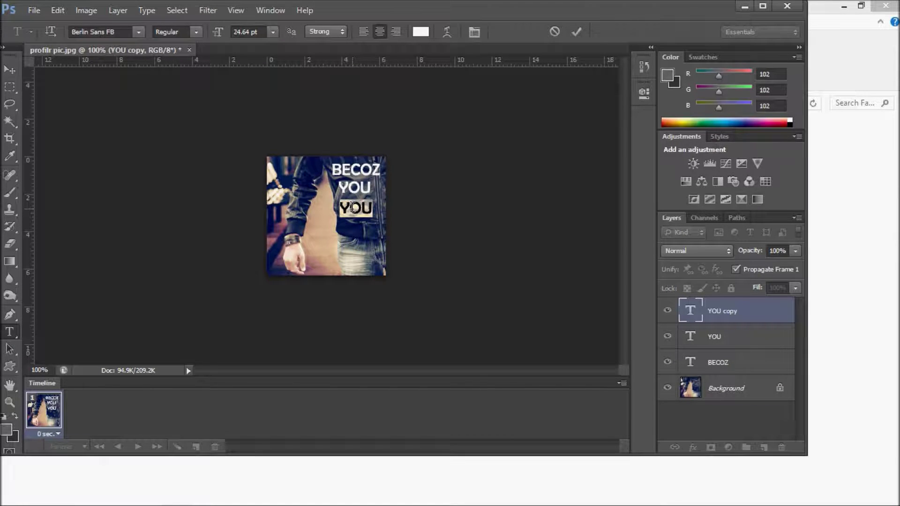
pyautogui.write('CA')
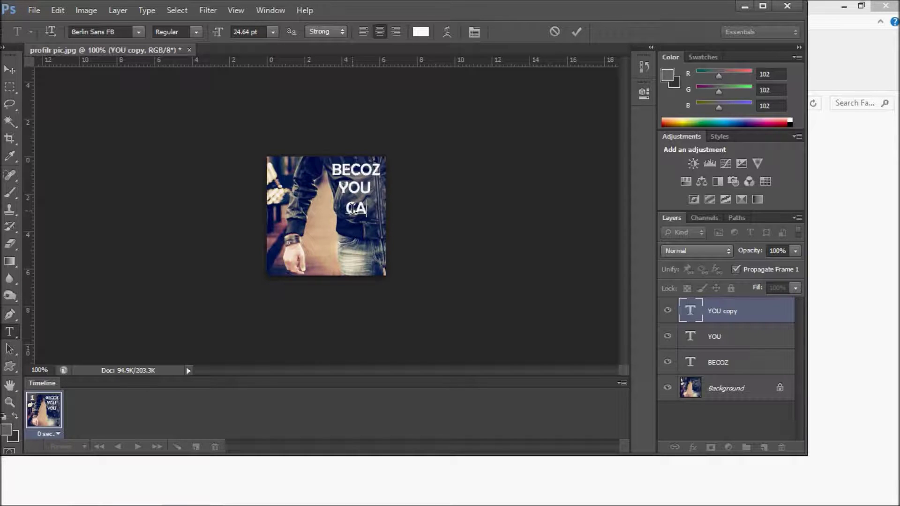
pyautogui.write('N/')
pyautogui.press('BackSpace')
pyautogui.write('?')
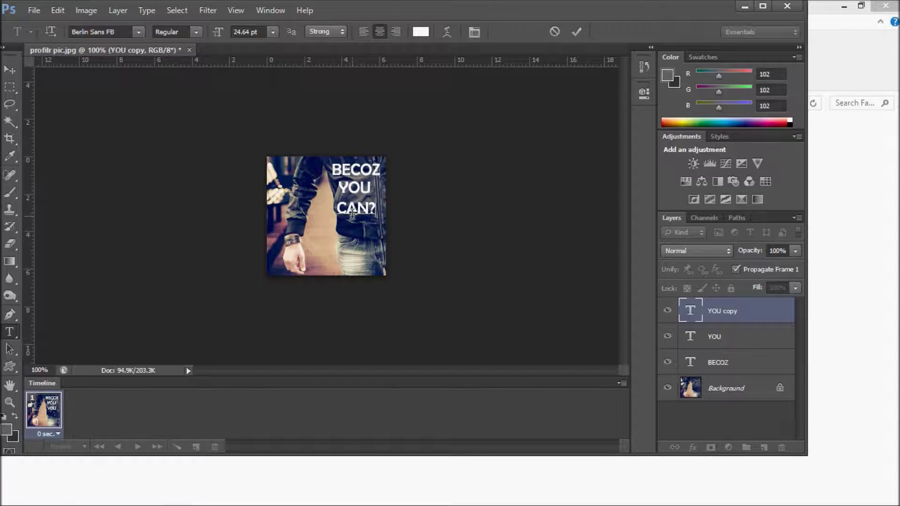
pyautogui.press('BackSpace')
pyautogui.write("'T")
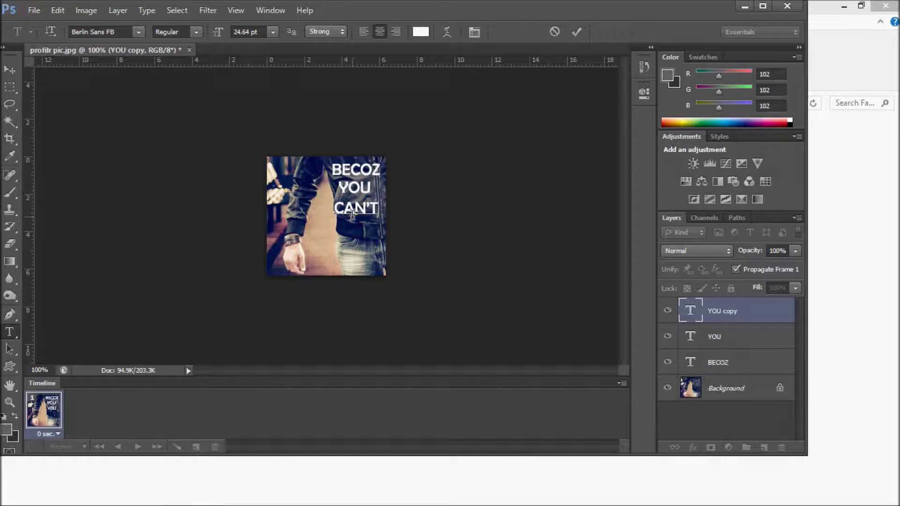
pyautogui.click(11, 70)
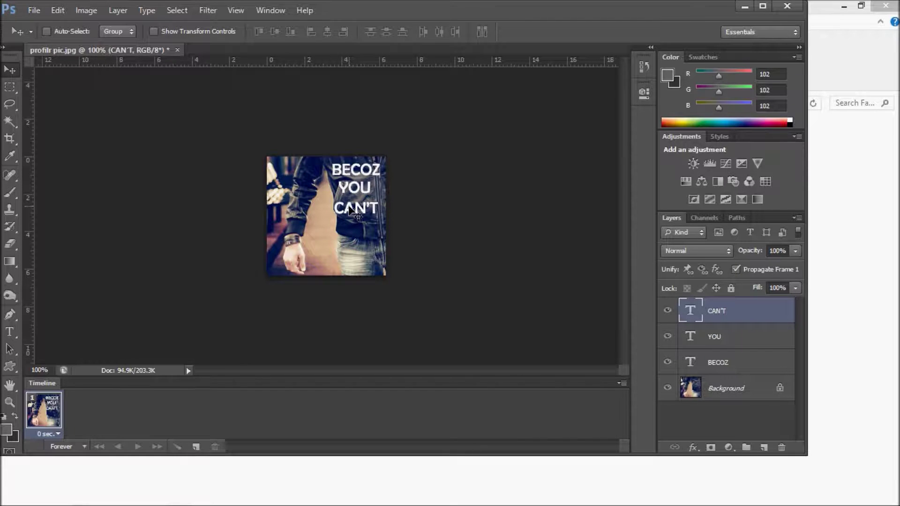
# Duplicate CAN'T into an AFFORT line beneath it, plus a spare AFFORT copy below.
pyautogui.moveTo(352, 209); pyautogui.dragTo(345, 233)
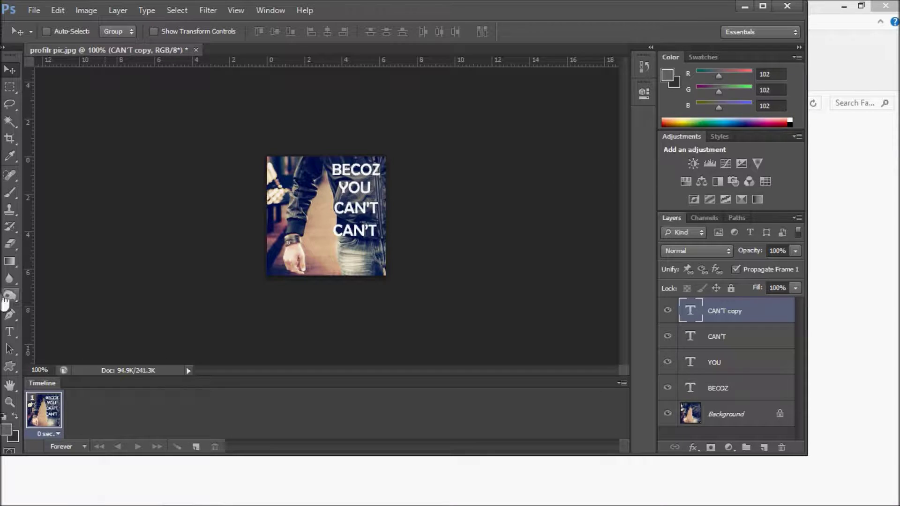
pyautogui.click(9, 331)
pyautogui.doubleClick(365, 231)
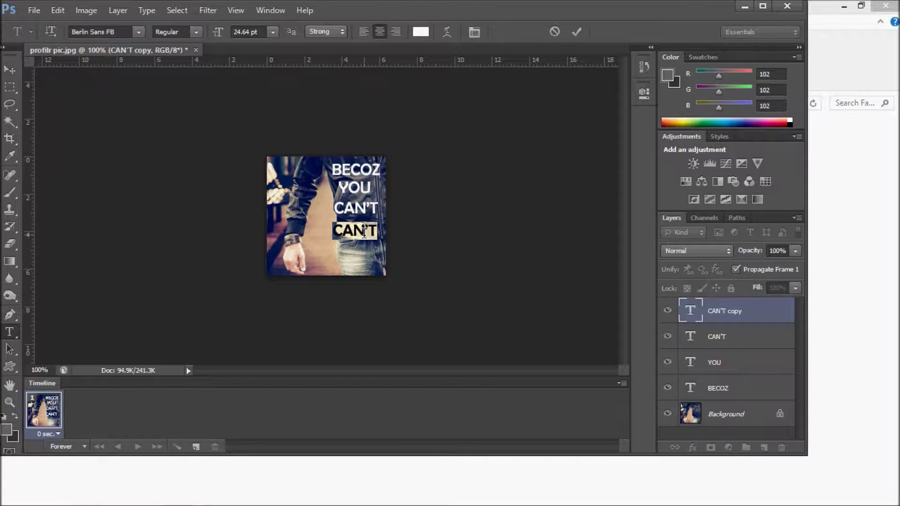
pyautogui.write('AFF')
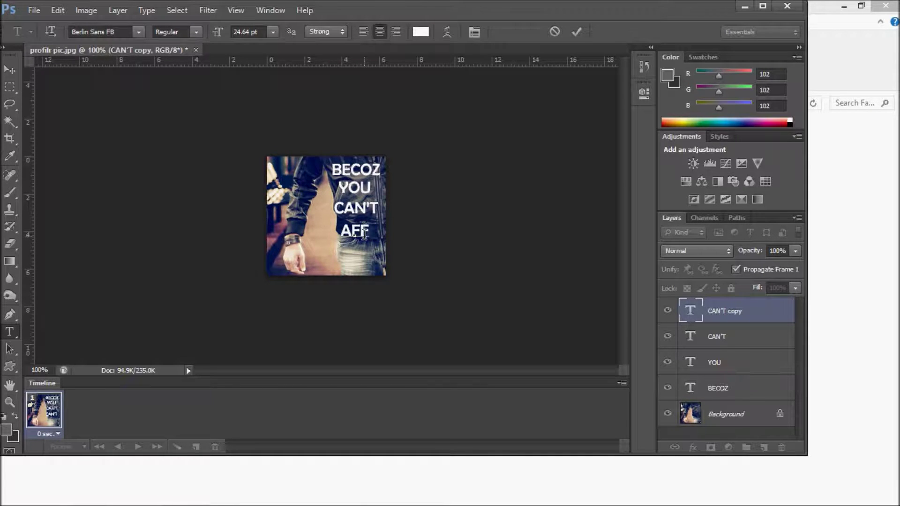
pyautogui.write('ORT')
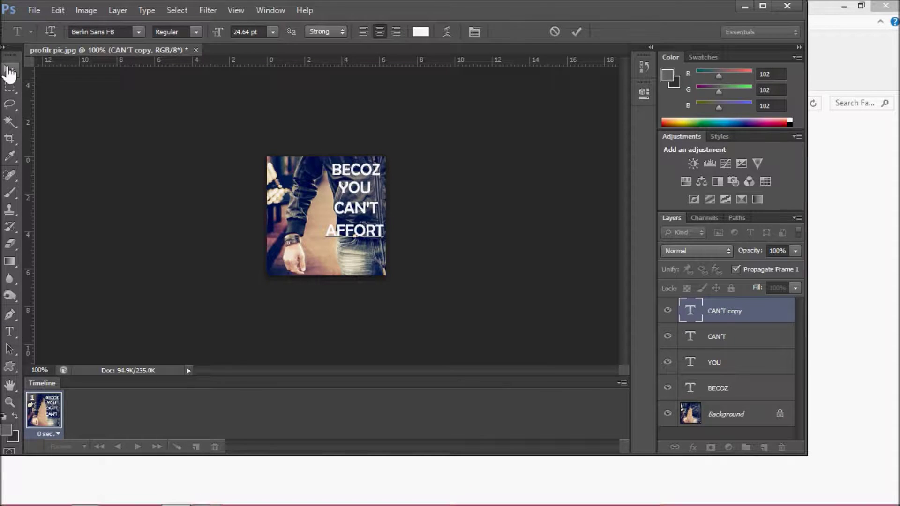
pyautogui.click(9, 69)
pyautogui.moveTo(358, 232); pyautogui.dragTo(354, 228)
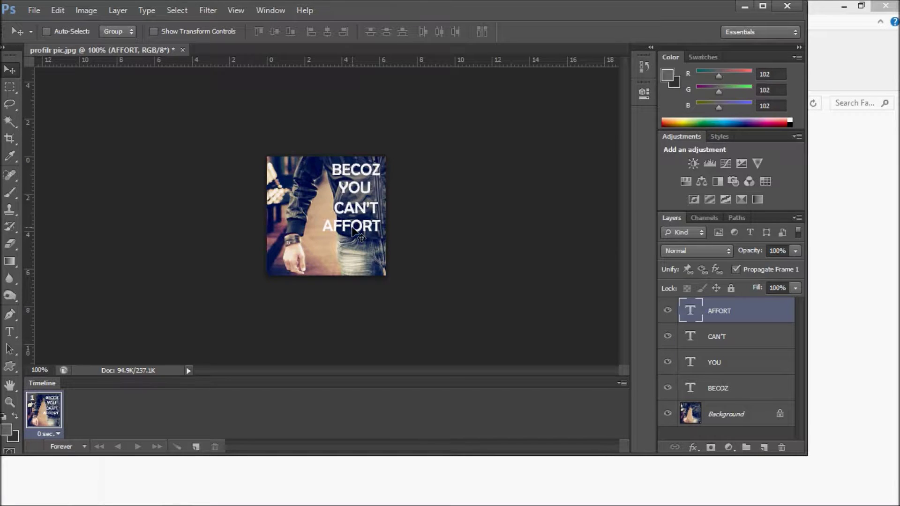
pyautogui.moveTo(356, 230)
pyautogui.mouseDown()
pyautogui.moveTo(356, 220)
pyautogui.moveTo(355, 247)
pyautogui.mouseUp()
pyautogui.click(9, 331)
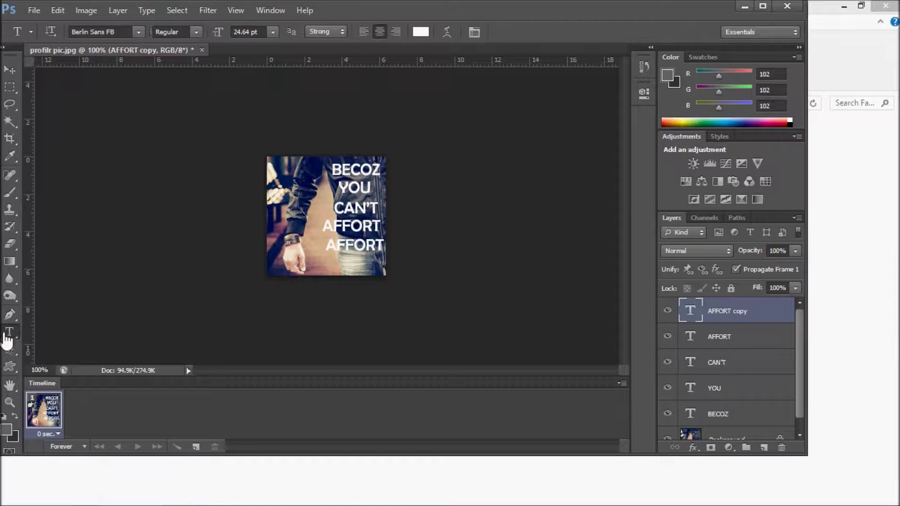
# Retype the spare AFFORT copy as MY.
pyautogui.click(349, 244)
pyautogui.doubleClick(349, 244)
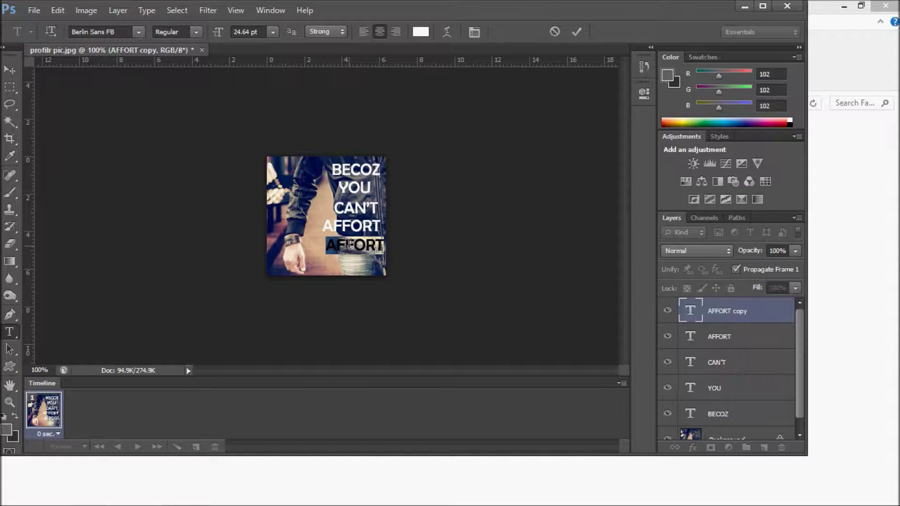
pyautogui.write('MY')
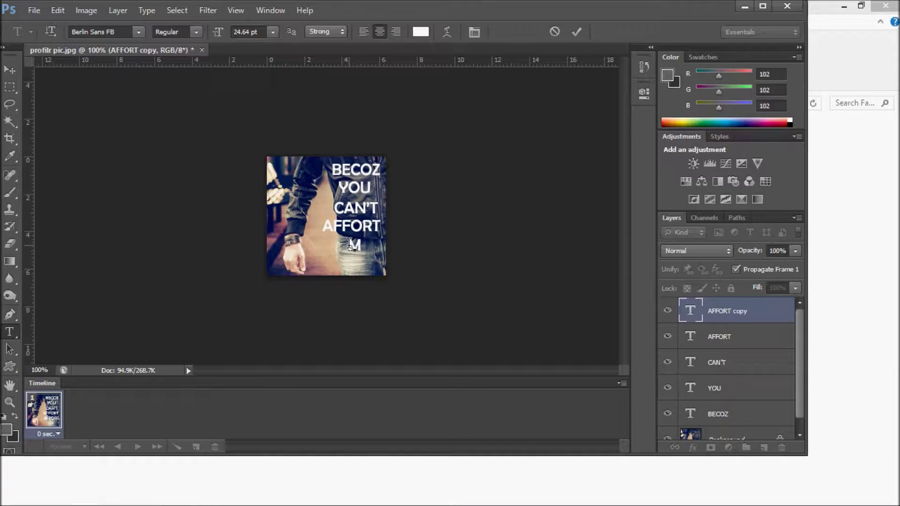
pyautogui.click(9, 69)
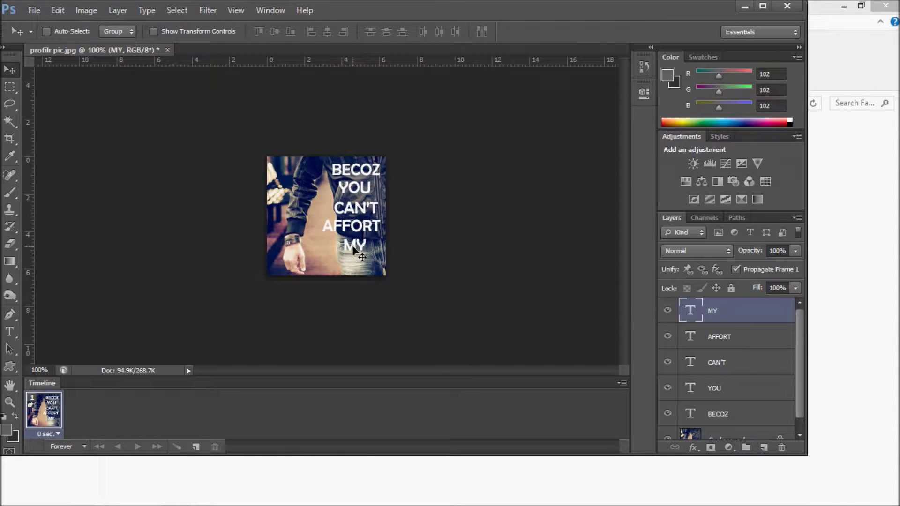
# Duplicate MY below, retype it as FACE ATTRACTION, and shift it left.
pyautogui.moveTo(353, 252); pyautogui.dragTo(352, 268)
pyautogui.click(9, 332)
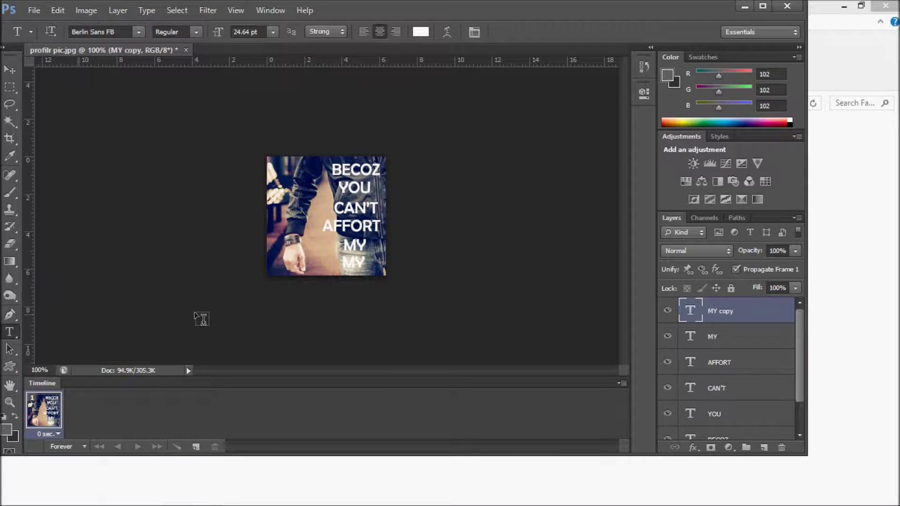
pyautogui.doubleClick(354, 261)
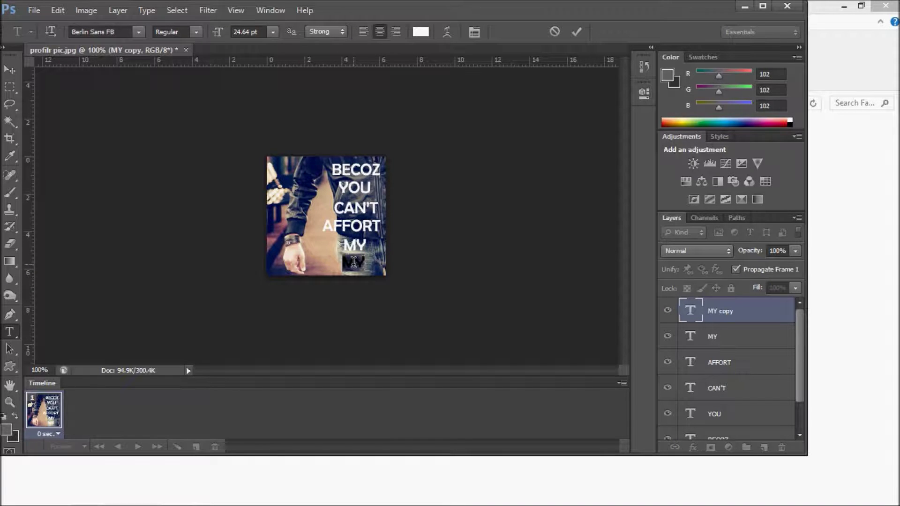
pyautogui.write('FACE ATTR')
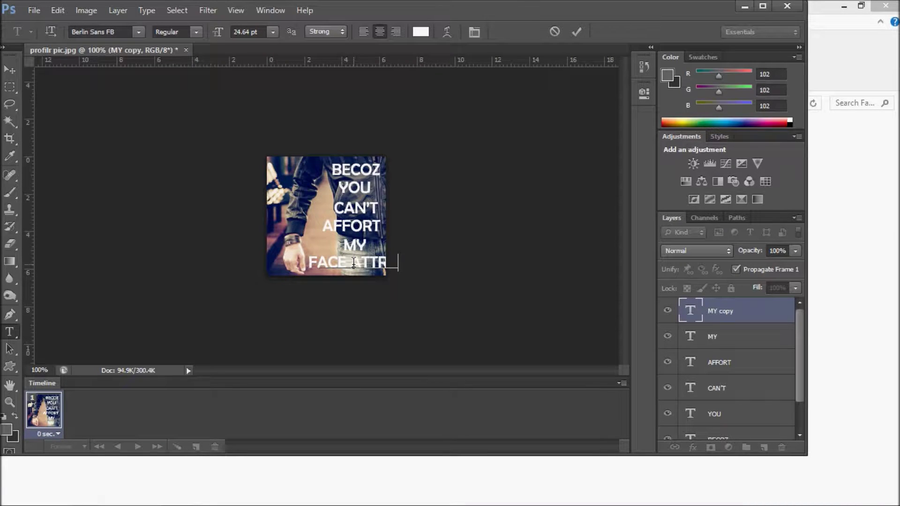
pyautogui.write('ACTIVE')
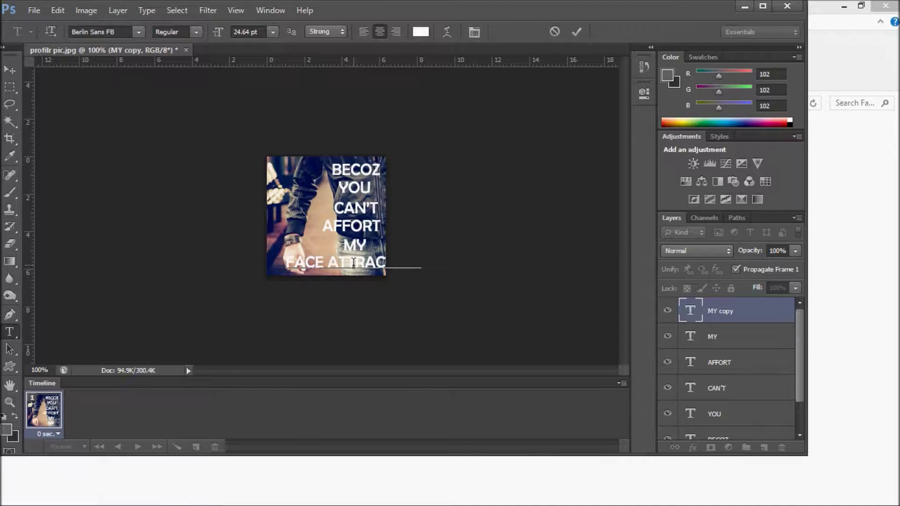
pyautogui.click(10, 71)
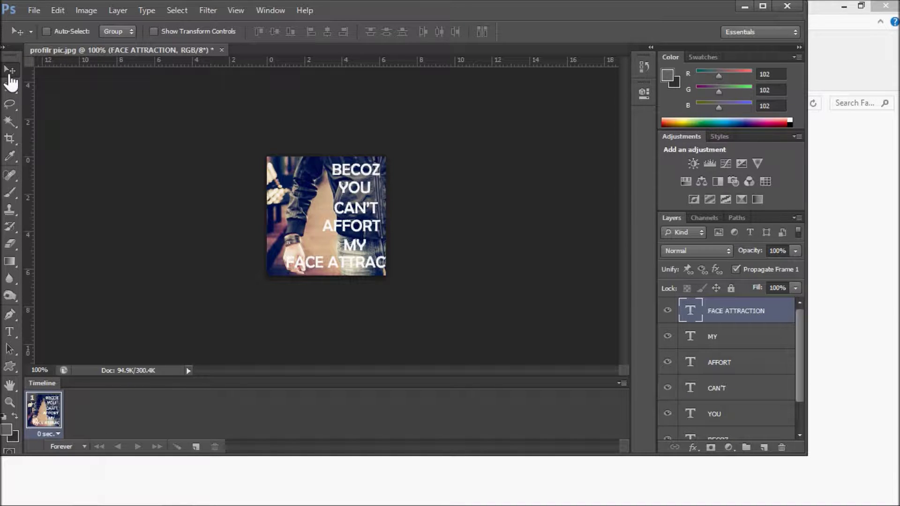
pyautogui.moveTo(344, 266)
pyautogui.mouseDown()
pyautogui.moveTo(328, 261)
pyautogui.moveTo(329, 271)
pyautogui.mouseUp()
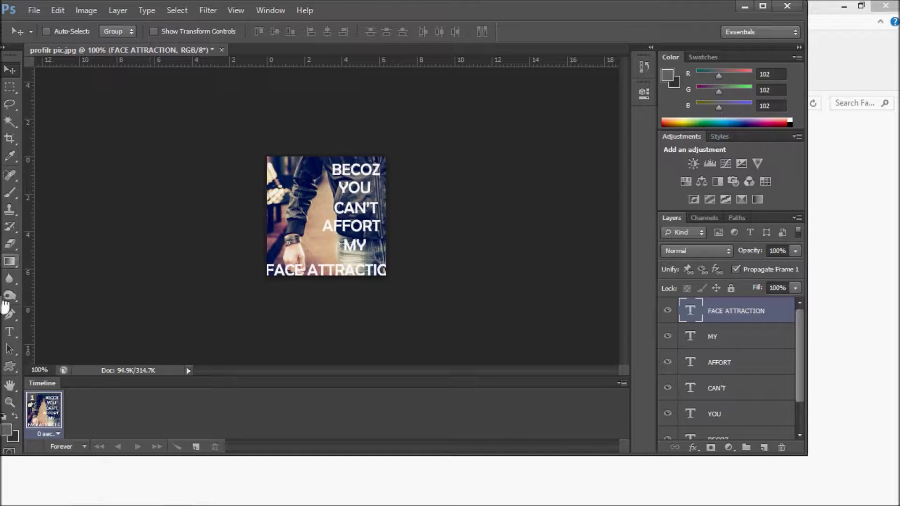
# Shrink FACE ATTRACTION to 18.64 pt and move it up closer to MY.
pyautogui.click(9, 331)
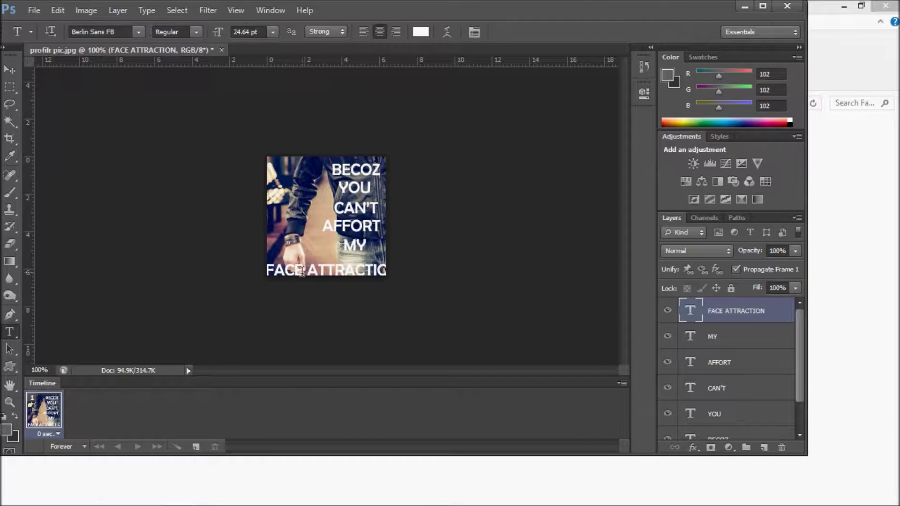
pyautogui.tripleClick(302, 271)
pyautogui.moveTo(219, 36); pyautogui.dragTo(216, 37)
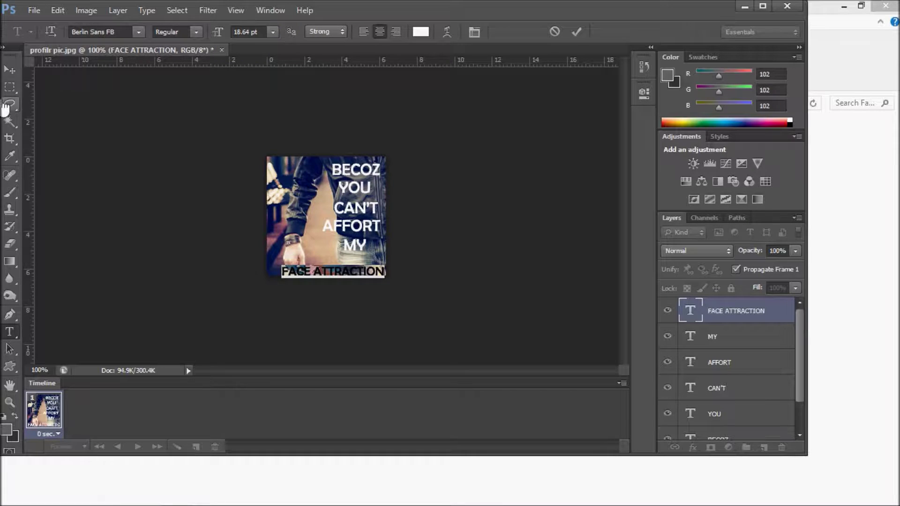
pyautogui.click(9, 70)
pyautogui.moveTo(313, 271)
pyautogui.mouseDown()
pyautogui.moveTo(309, 246)
pyautogui.moveTo(310, 260)
pyautogui.mouseUp()
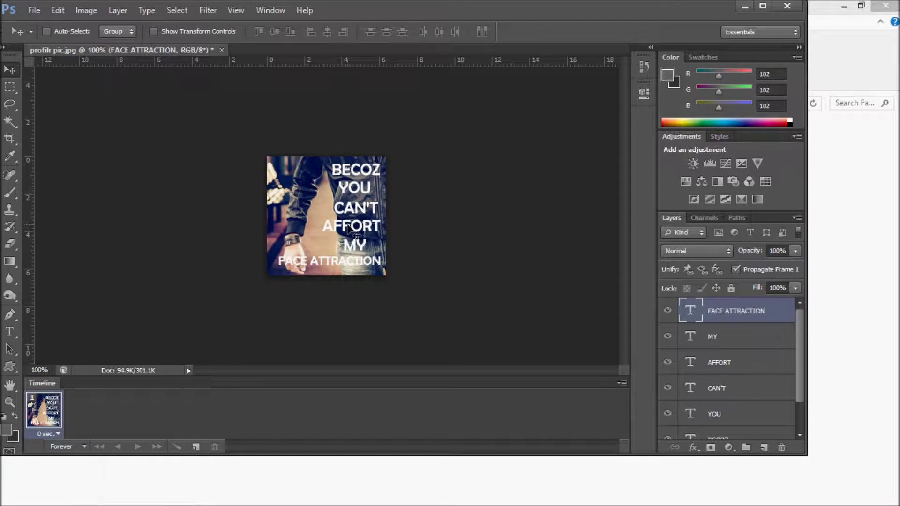
# Nudge the AFFORT line down and right, and the YOU line down, to even the spacing.
pyautogui.rightClick(347, 228)
pyautogui.click(363, 234)
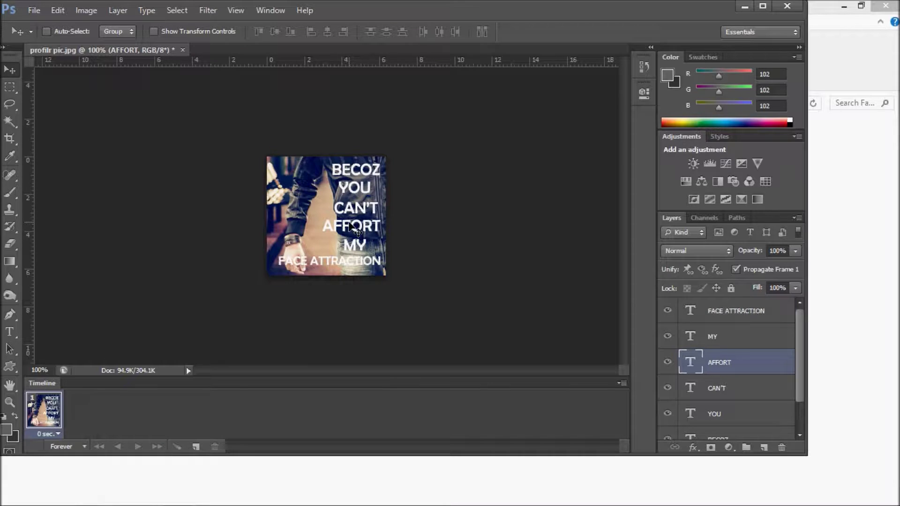
pyautogui.moveTo(348, 226)
pyautogui.mouseDown()
pyautogui.moveTo(349, 234)
pyautogui.moveTo(349, 227)
pyautogui.mouseUp()
pyautogui.press('Down')
pyautogui.press('Down')
pyautogui.press('Down')
pyautogui.press('Down')
pyautogui.press('Down')
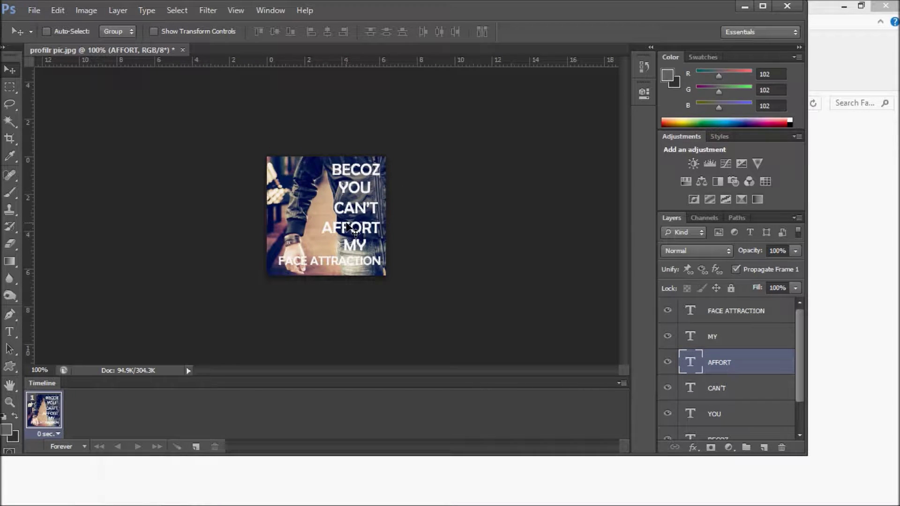
pyautogui.press('Right')
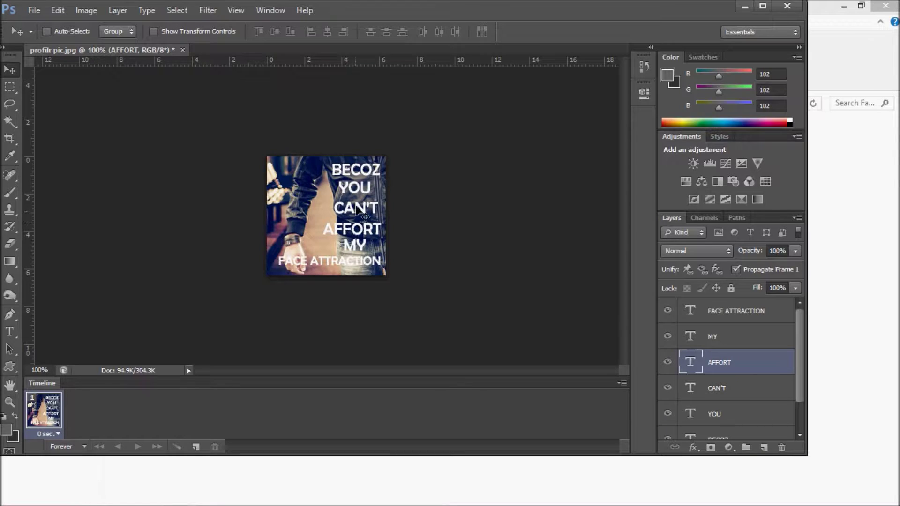
pyautogui.rightClick(358, 189)
pyautogui.click(388, 192)
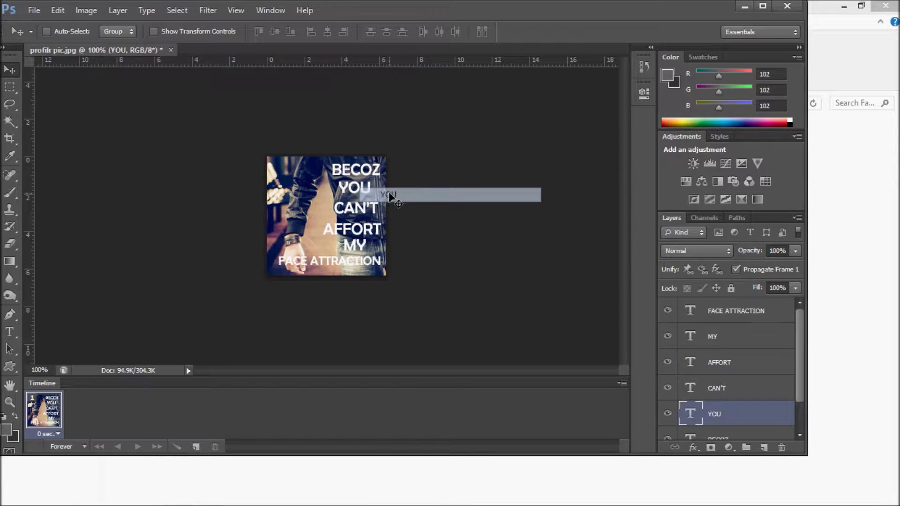
pyautogui.press('Down')
pyautogui.press('Down')
pyautogui.press('Down')
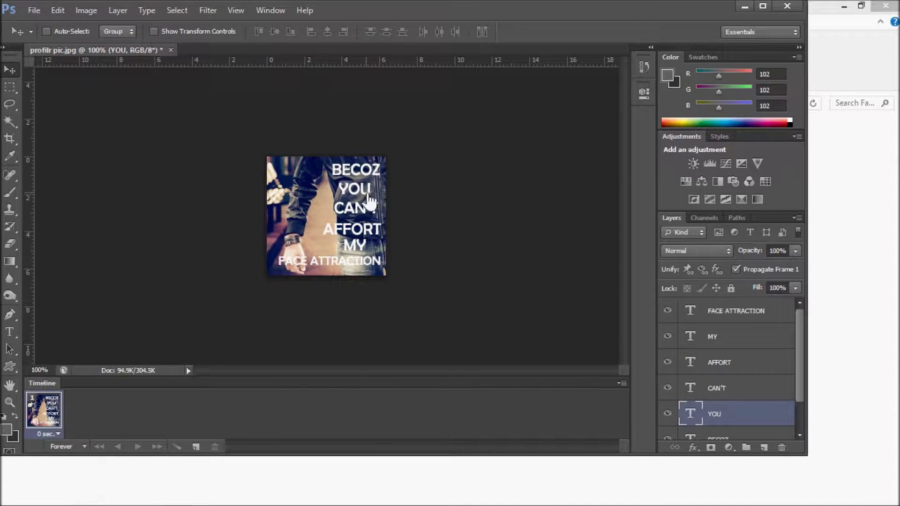
pyautogui.press('Down')
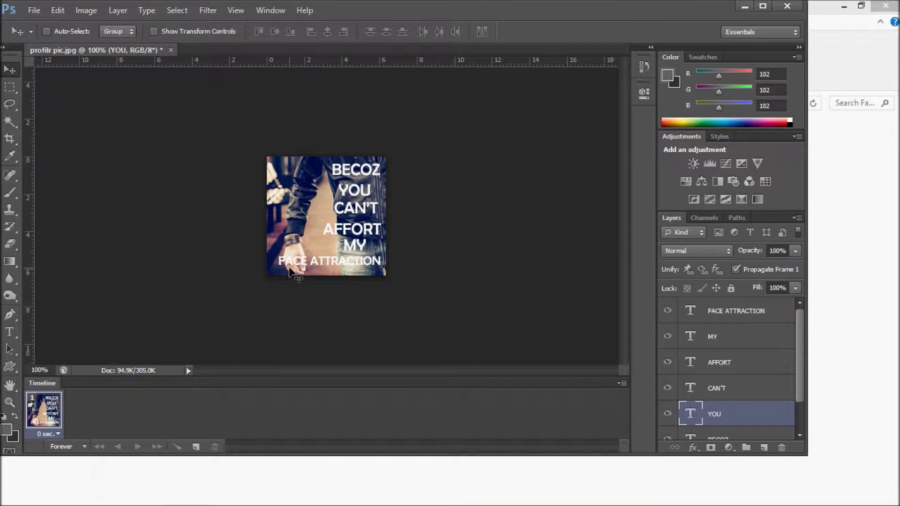
pyautogui.click(9, 331)
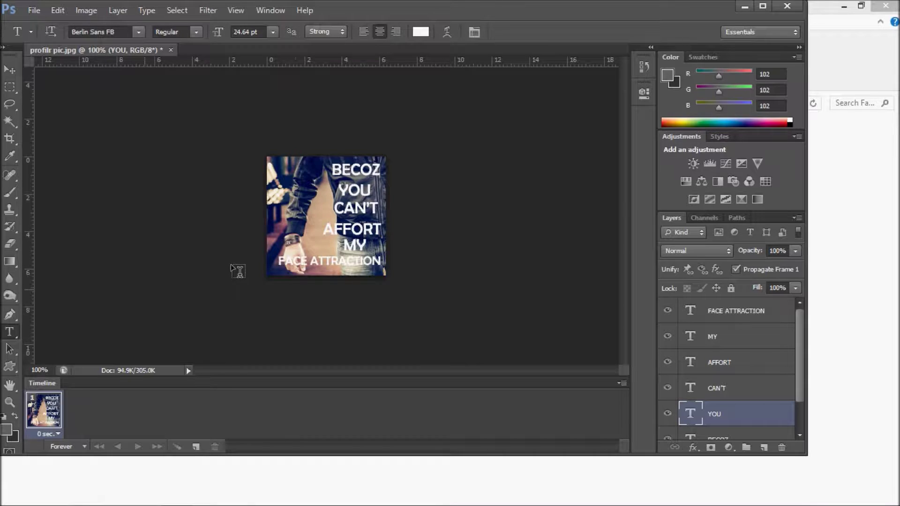
# Colour the word FACE bright yellow (ffff33).
pyautogui.moveTo(309, 261); pyautogui.dragTo(270, 261)
pyautogui.click(419, 32)
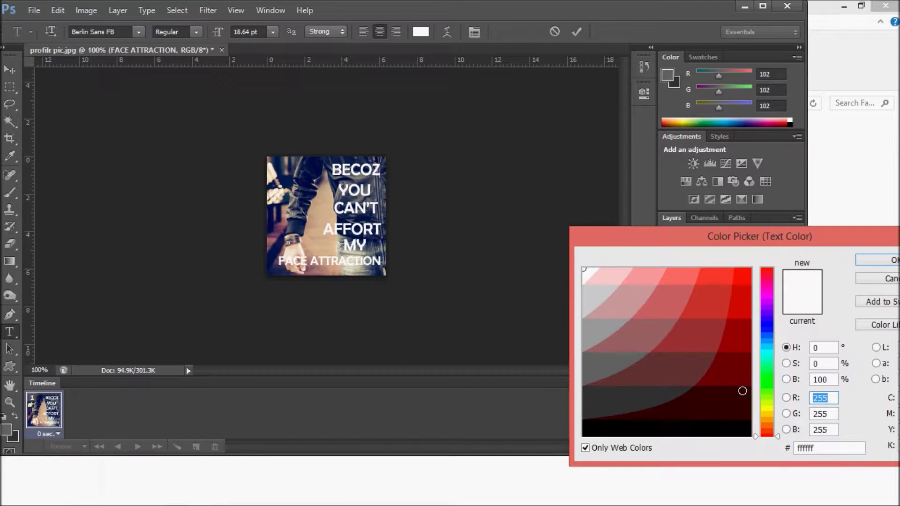
pyautogui.click(766, 411)
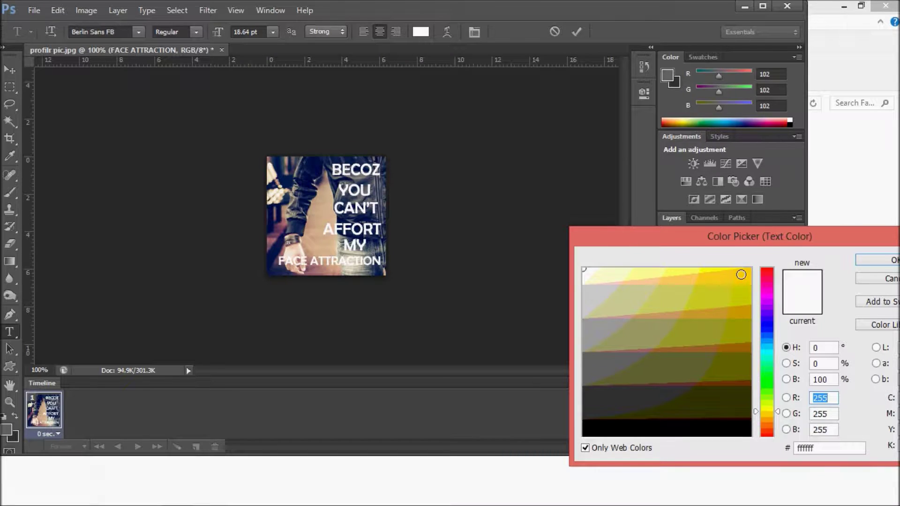
pyautogui.moveTo(740, 275); pyautogui.dragTo(709, 269)
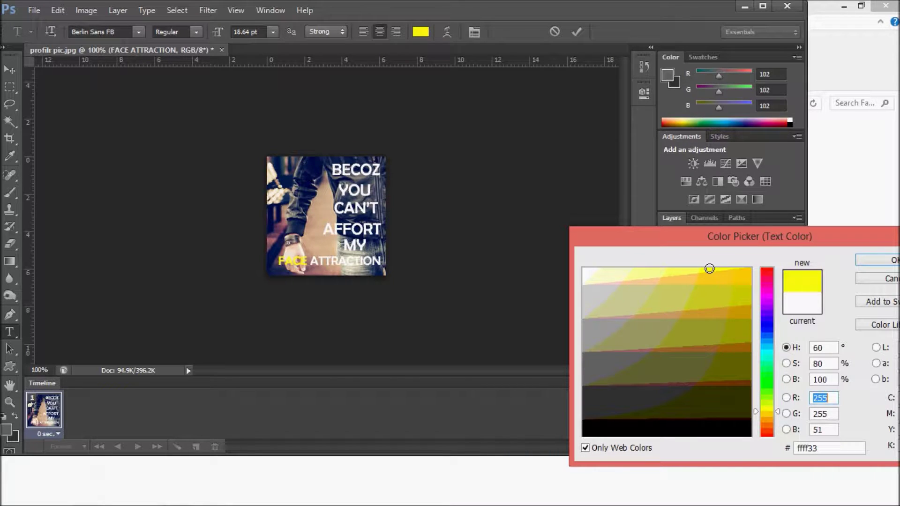
pyautogui.click(873, 264)
# Add an Inner Glow at 100% opacity to the FACE ATTRACTION text layer.
pyautogui.hotkey('ctrl', 'a')
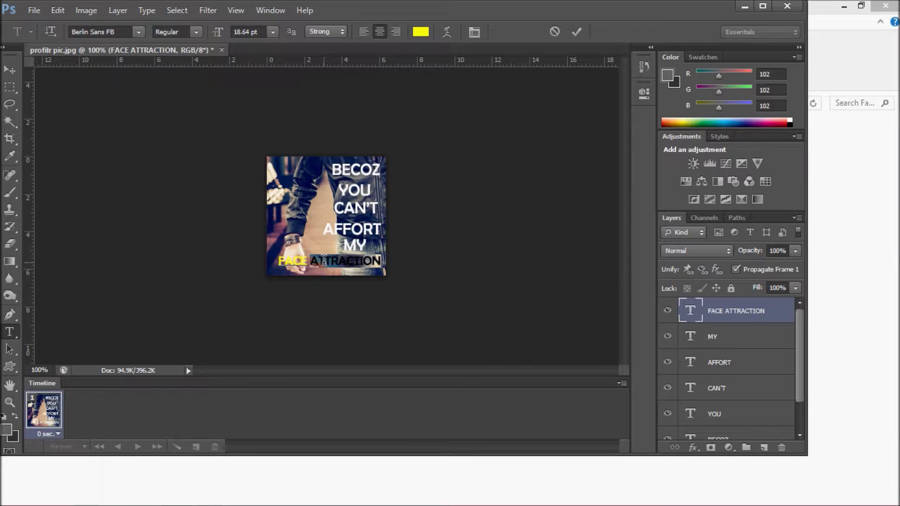
pyautogui.click(694, 446)
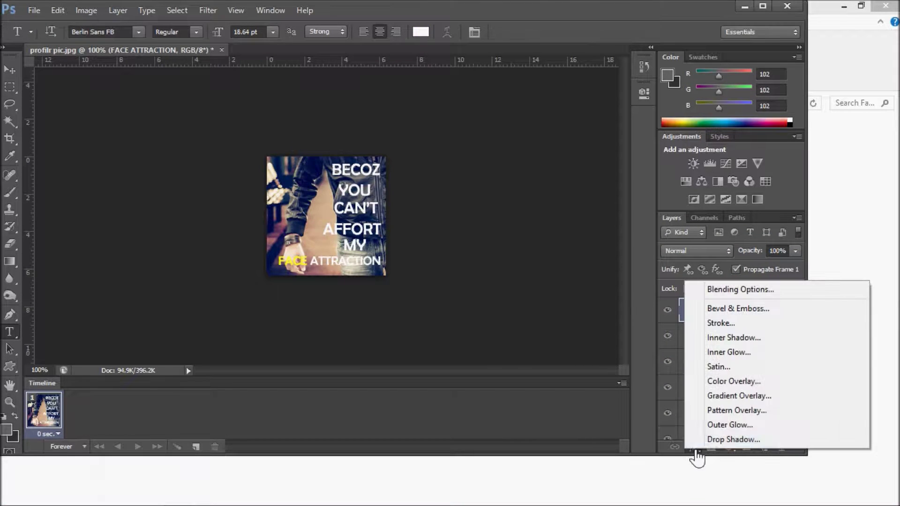
pyautogui.click(720, 439)
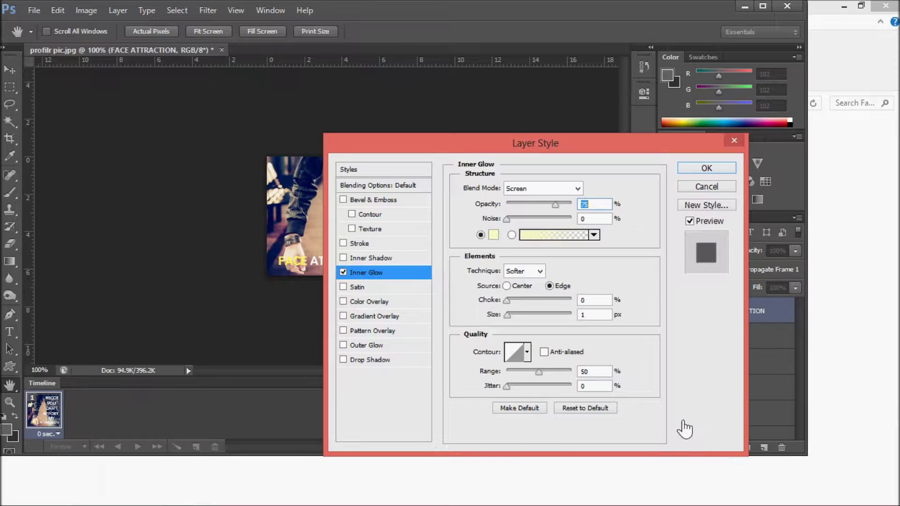
pyautogui.moveTo(567, 204); pyautogui.dragTo(582, 205)
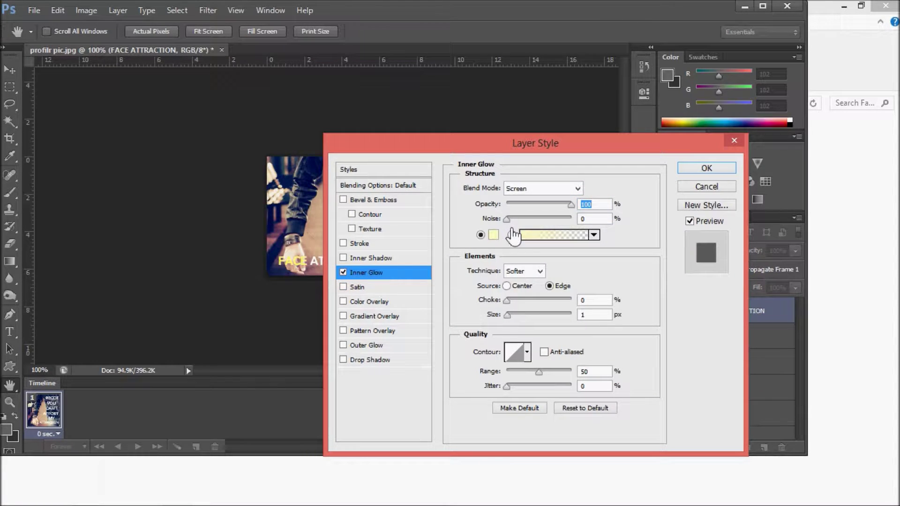
pyautogui.click(704, 171)
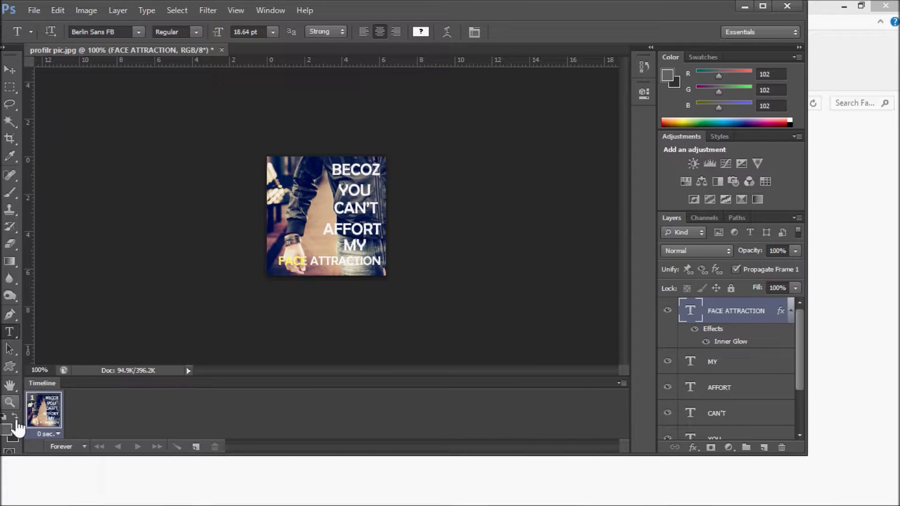
pyautogui.click(9, 402)
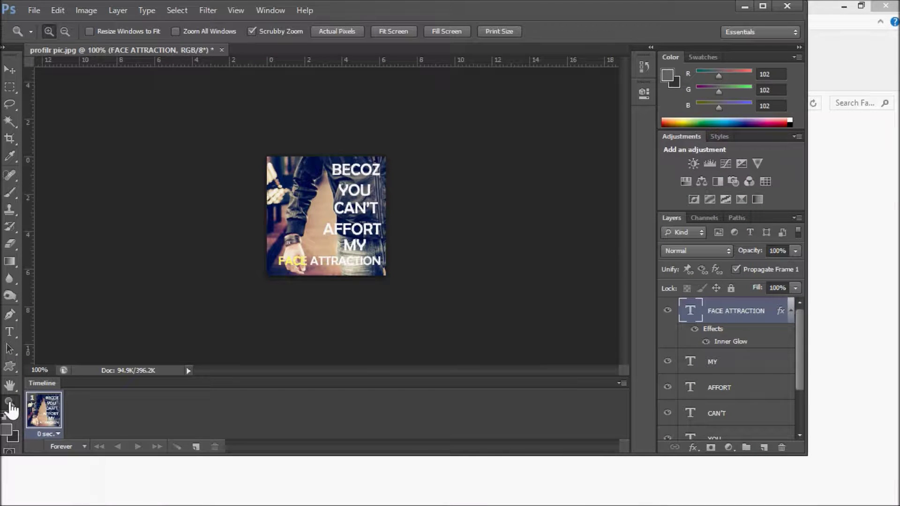
# Zoom to 300% and drag FACE ATTRACTION about 0.25 cm lower toward the bottom edge.
pyautogui.click(338, 31)
pyautogui.click(325, 227)
pyautogui.click(285, 292)
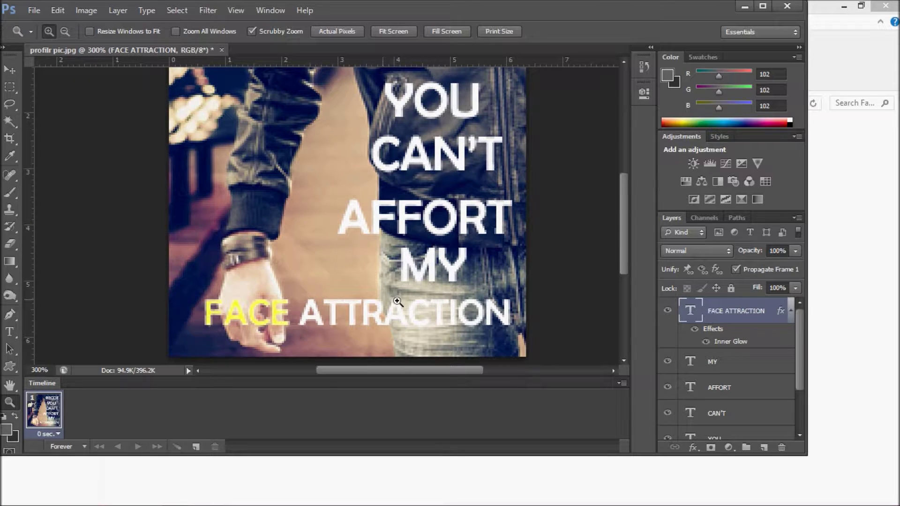
pyautogui.click(9, 71)
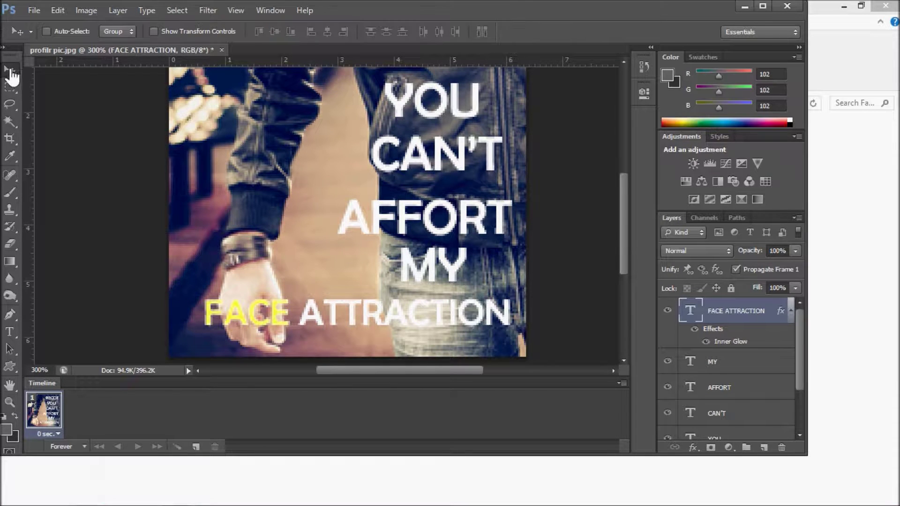
pyautogui.moveTo(240, 319); pyautogui.dragTo(242, 331)
# Recolour FACE pure red (ff0000) and hide the Inner Glow on FACE ATTRACTION.
pyautogui.click(10, 331)
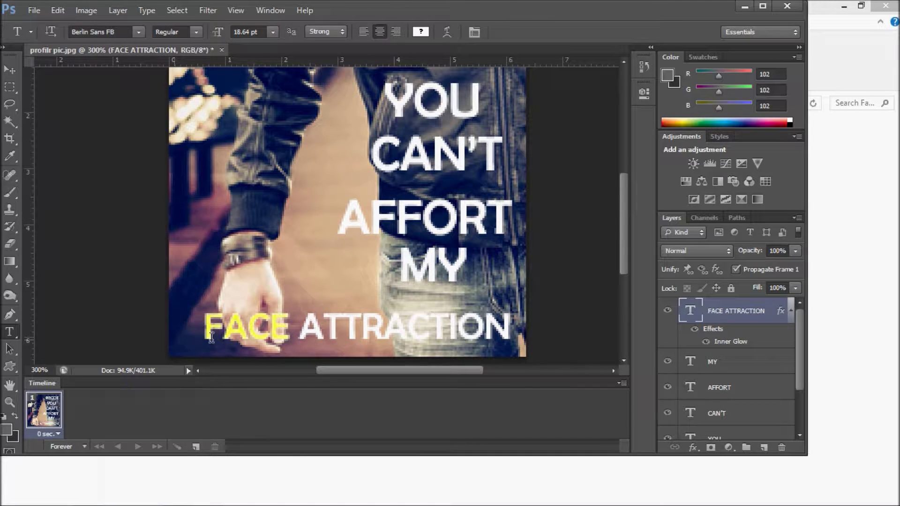
pyautogui.moveTo(290, 324); pyautogui.dragTo(197, 323)
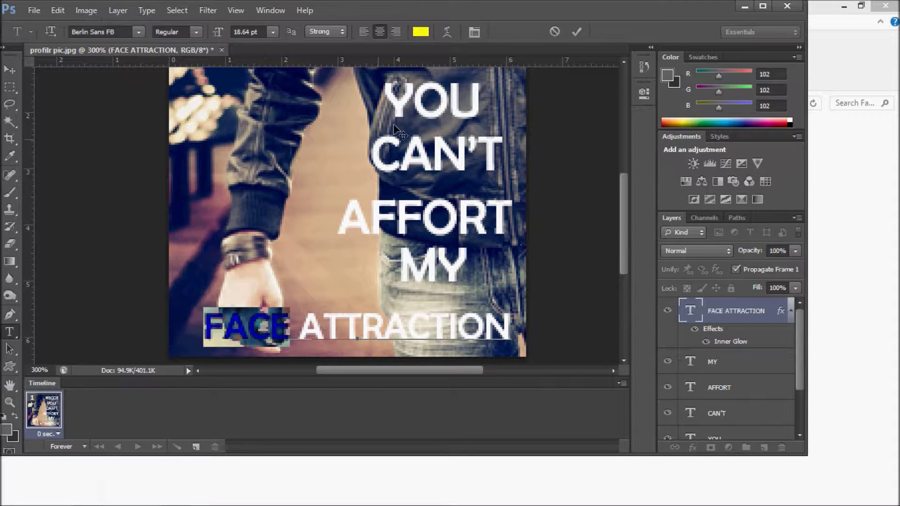
pyautogui.click(421, 31)
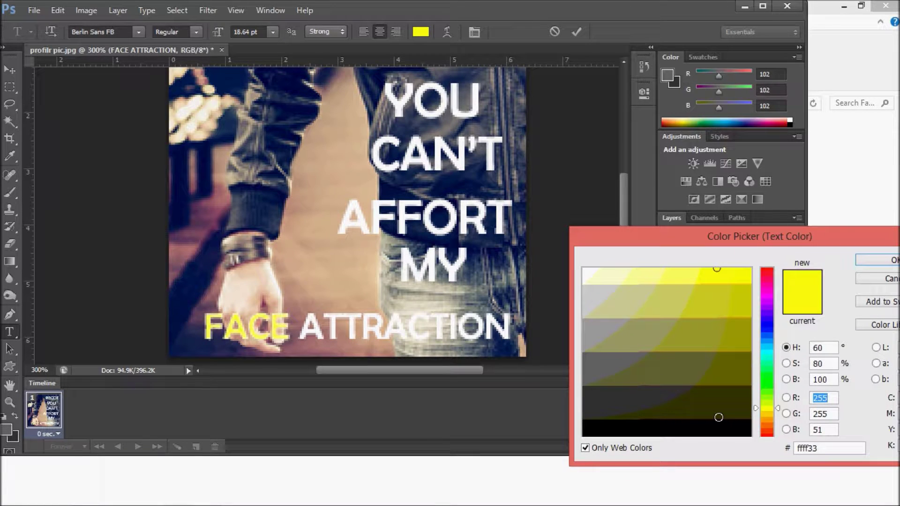
pyautogui.click(714, 428)
pyautogui.moveTo(763, 409); pyautogui.dragTo(769, 278)
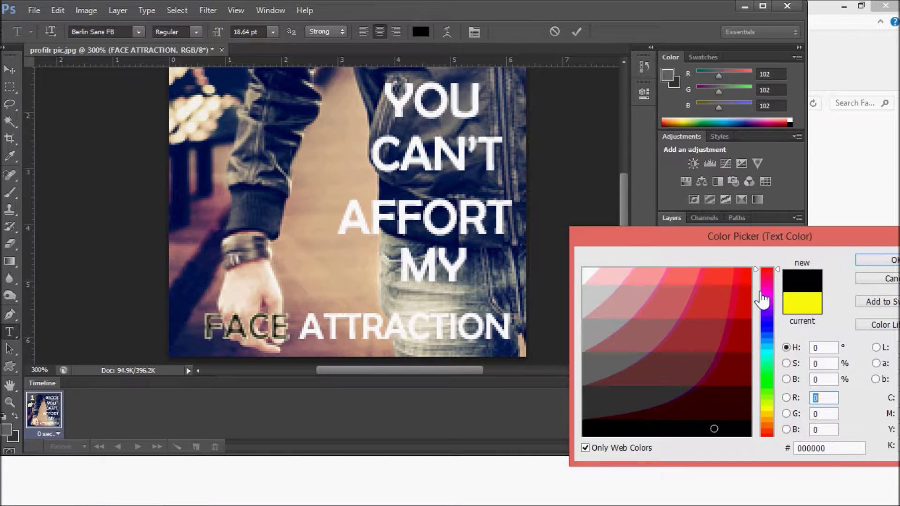
pyautogui.click(743, 276)
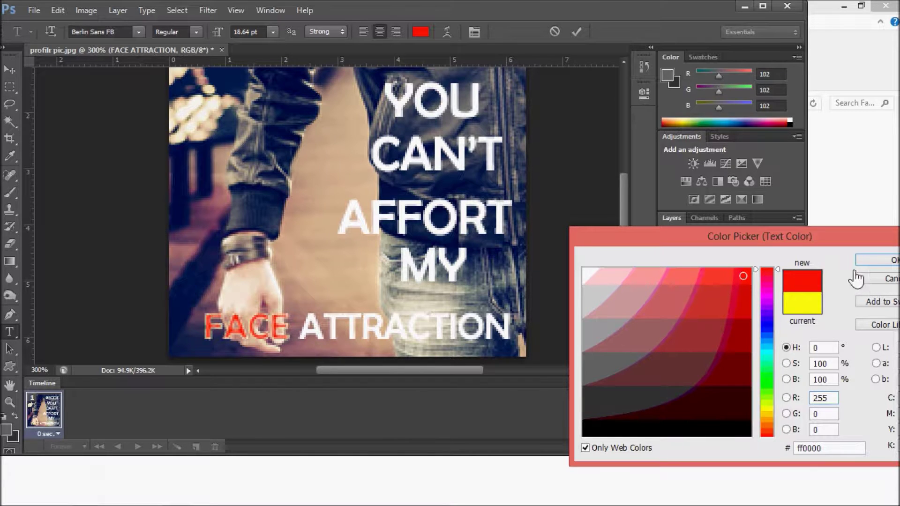
pyautogui.click(877, 260)
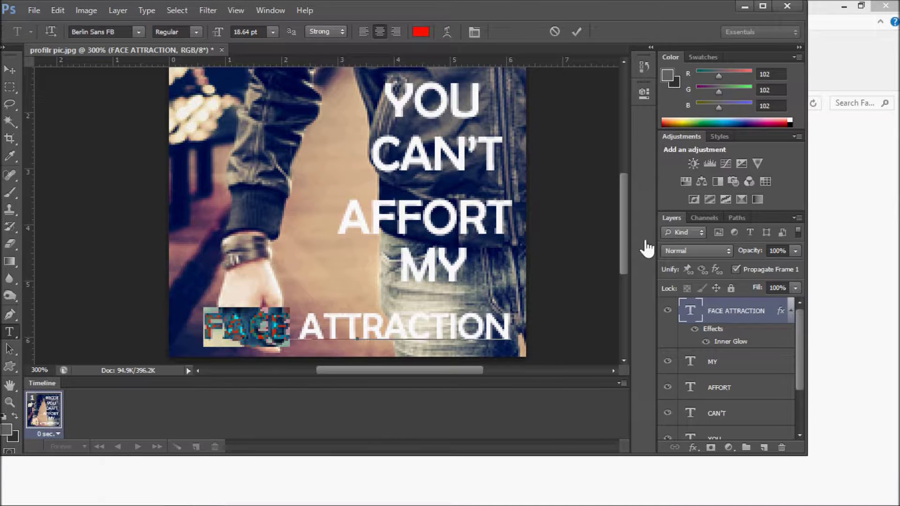
pyautogui.click(706, 342)
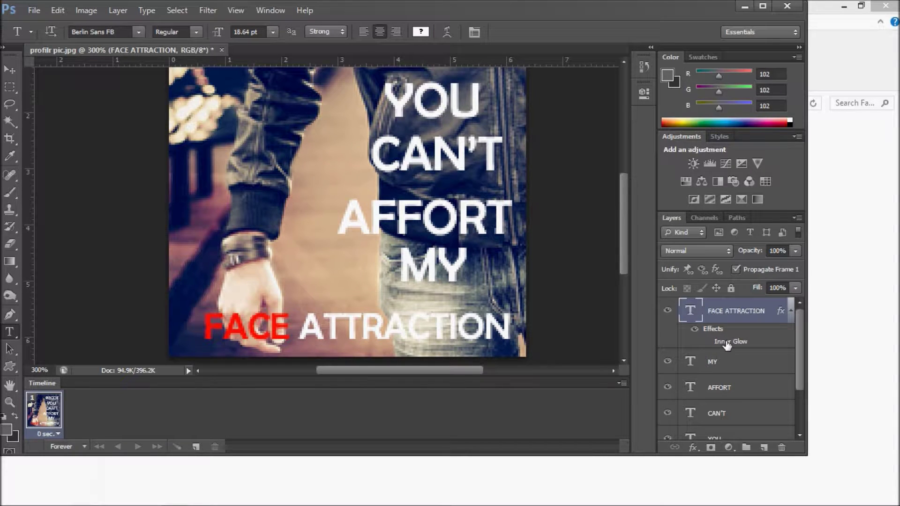
pyautogui.doubleClick(714, 330)
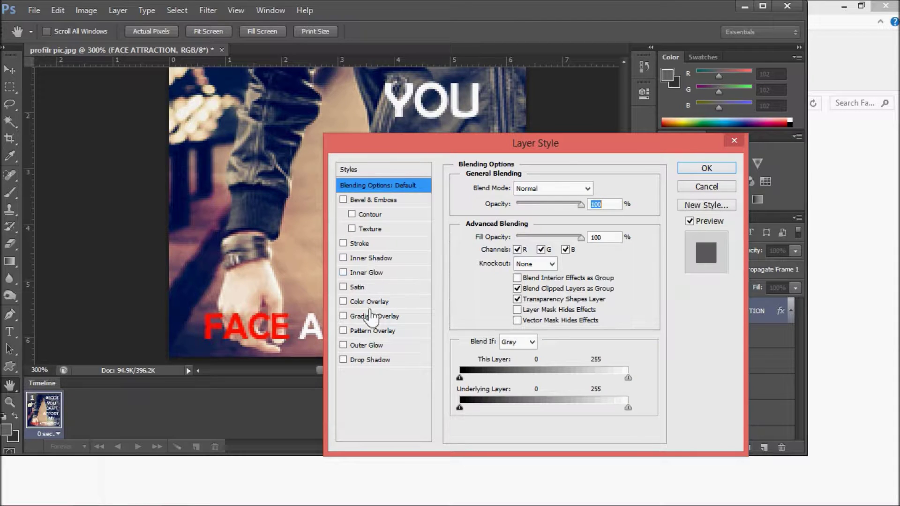
# Add a Drop Shadow at 100% opacity to the FACE ATTRACTION layer.
pyautogui.click(368, 361)
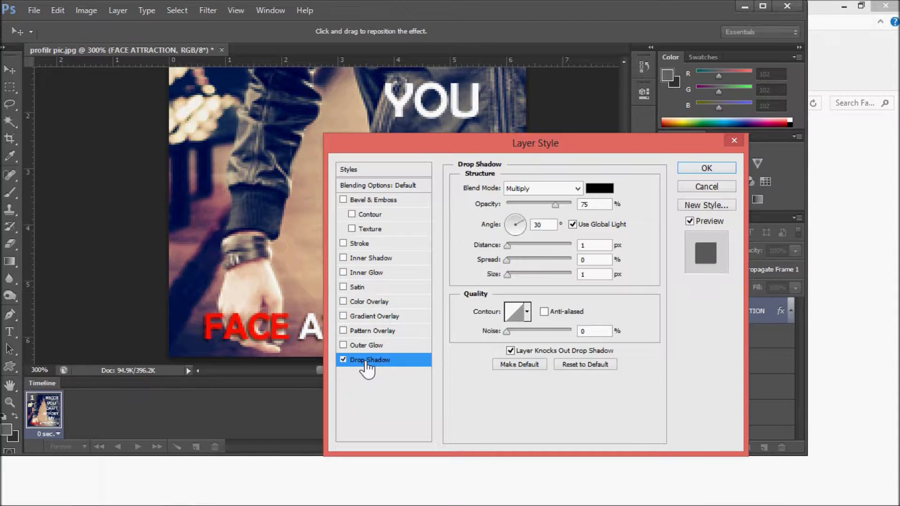
pyautogui.doubleClick(592, 204)
pyautogui.write('100')
pyautogui.click(694, 171)
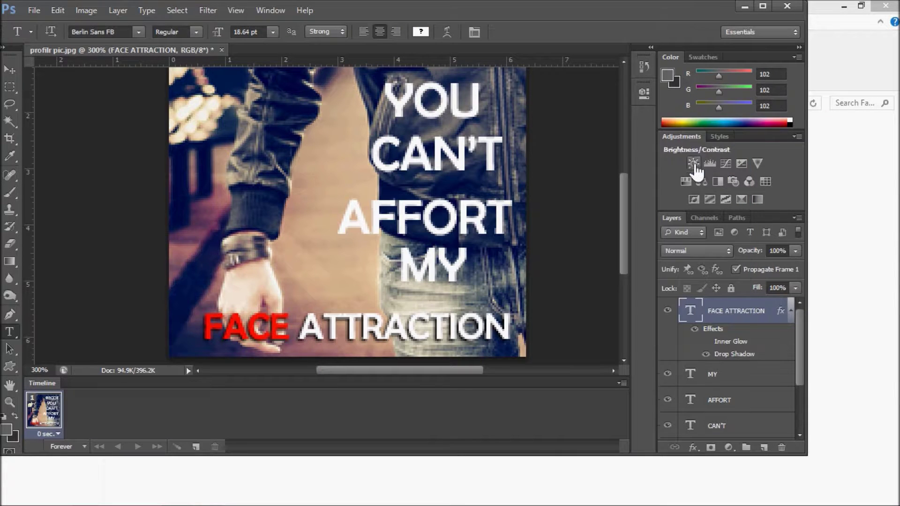
pyautogui.click(9, 71)
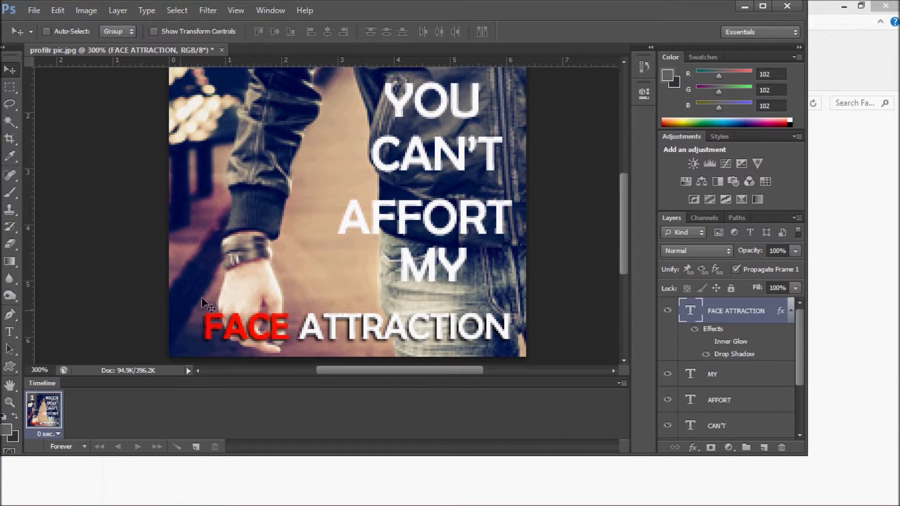
# Save the captioned picture as JPEG named 'profilr pic 2' with default quality.
pyautogui.click(33, 11)
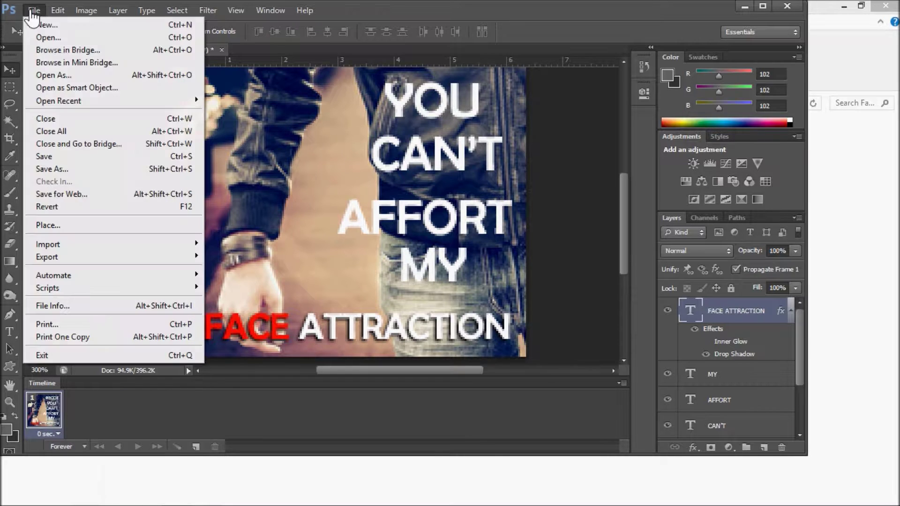
pyautogui.click(45, 157)
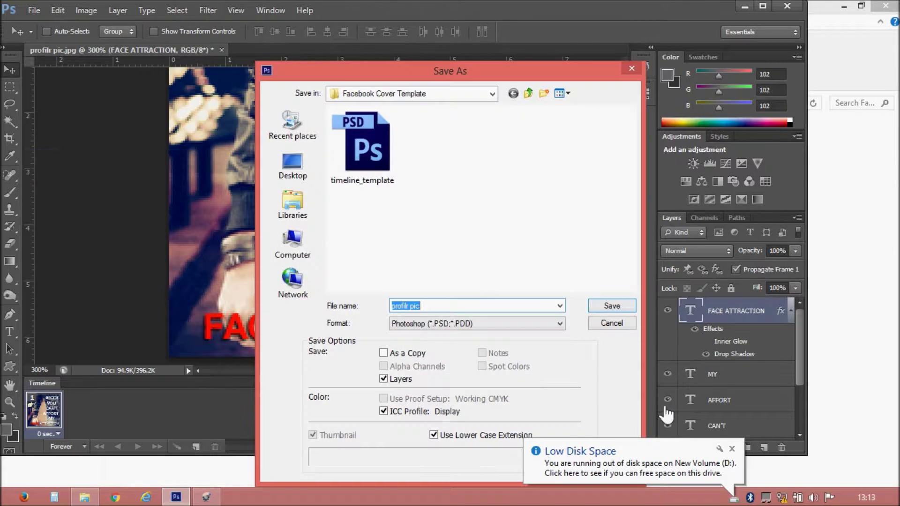
pyautogui.click(726, 451)
pyautogui.click(488, 331)
pyautogui.click(450, 209)
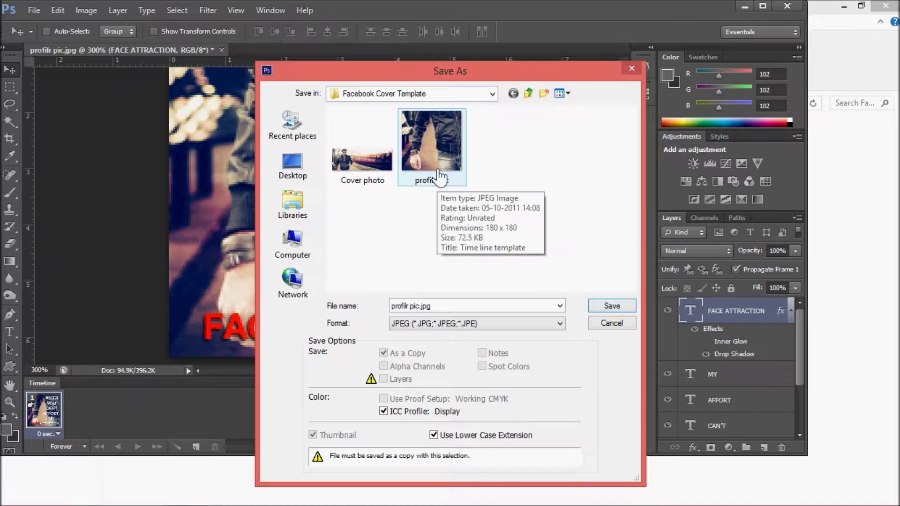
pyautogui.click(439, 306)
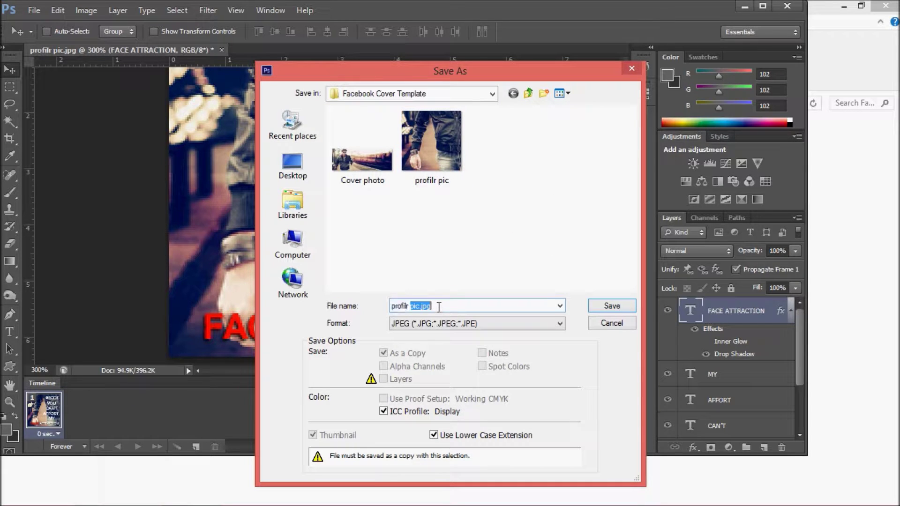
pyautogui.click(443, 307)
pyautogui.press('BackSpace')
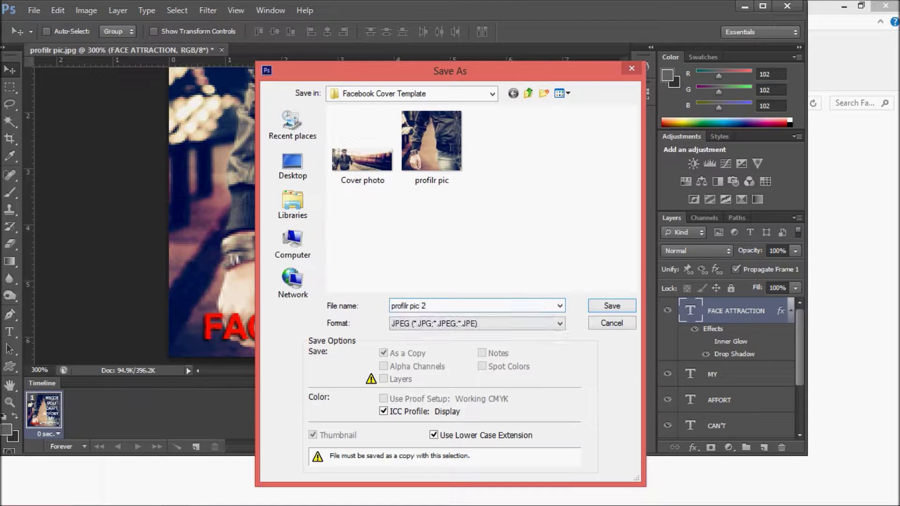
pyautogui.click(618, 307)
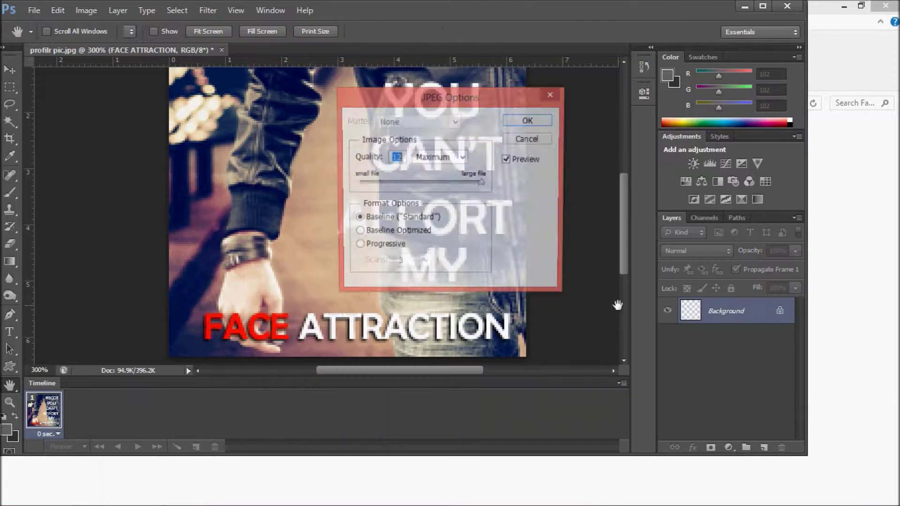
pyautogui.click(526, 120)
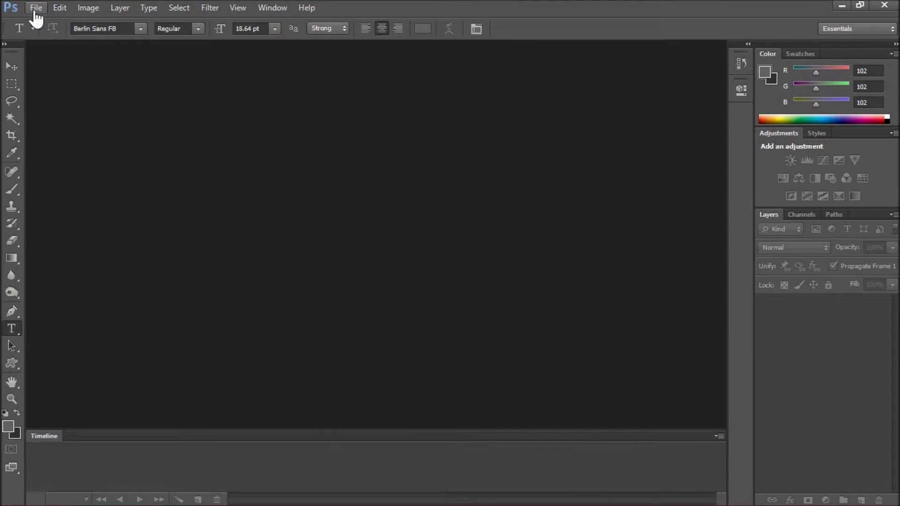
# Open the Cover photo image from the Facebook Cover Template folder.
pyautogui.click(35, 8)
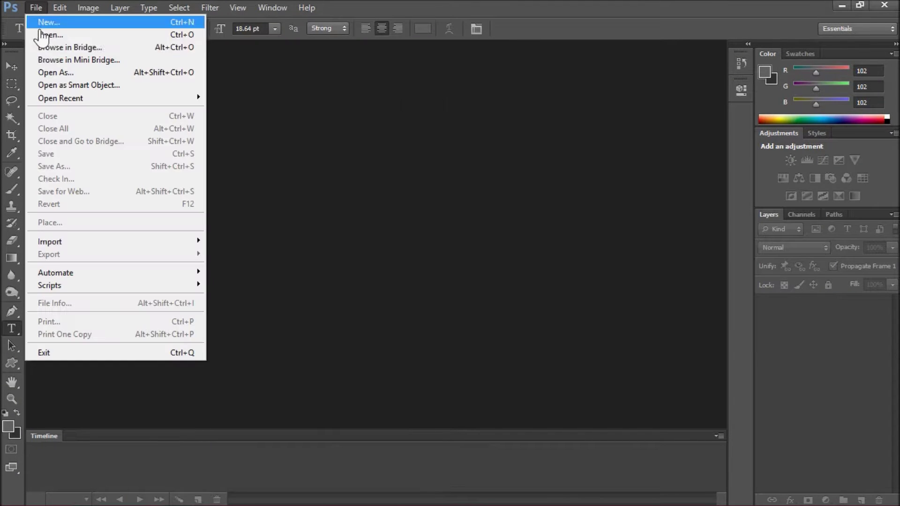
pyautogui.click(44, 37)
pyautogui.click(363, 162)
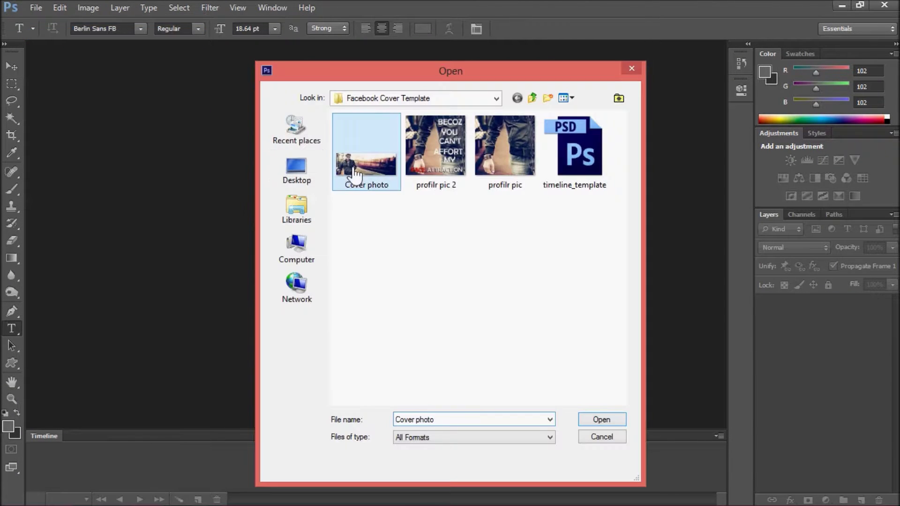
pyautogui.click(603, 420)
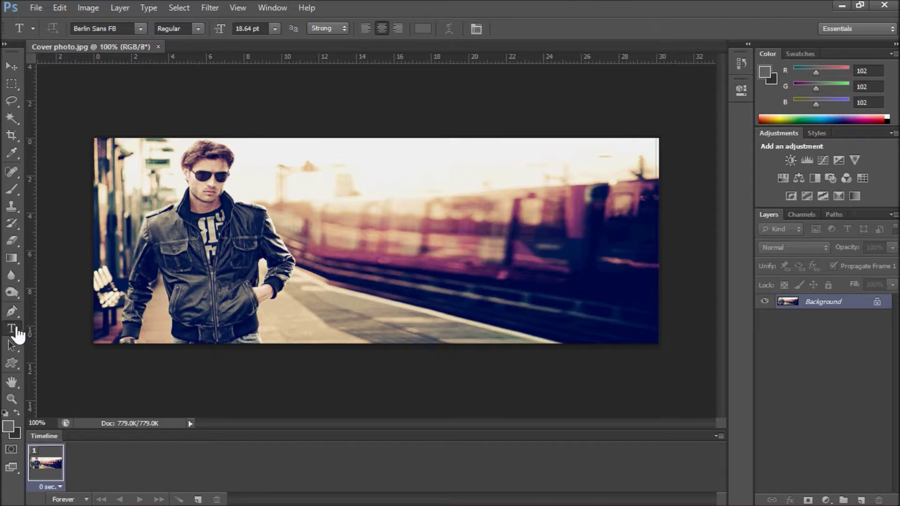
# Type 'If they Don't Chase you when you walk away' and move it over the blurred train.
pyautogui.click(335, 213)
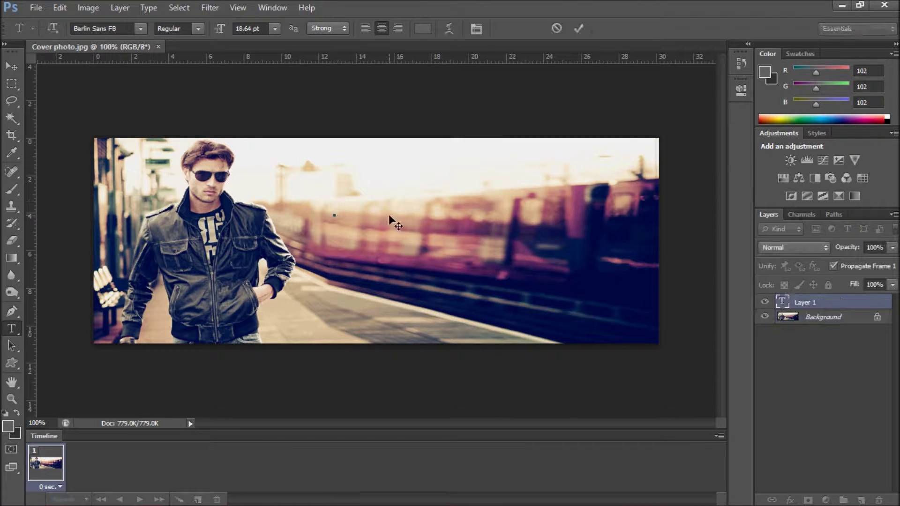
pyautogui.write('I')
pyautogui.write('If')
pyautogui.write(' they')
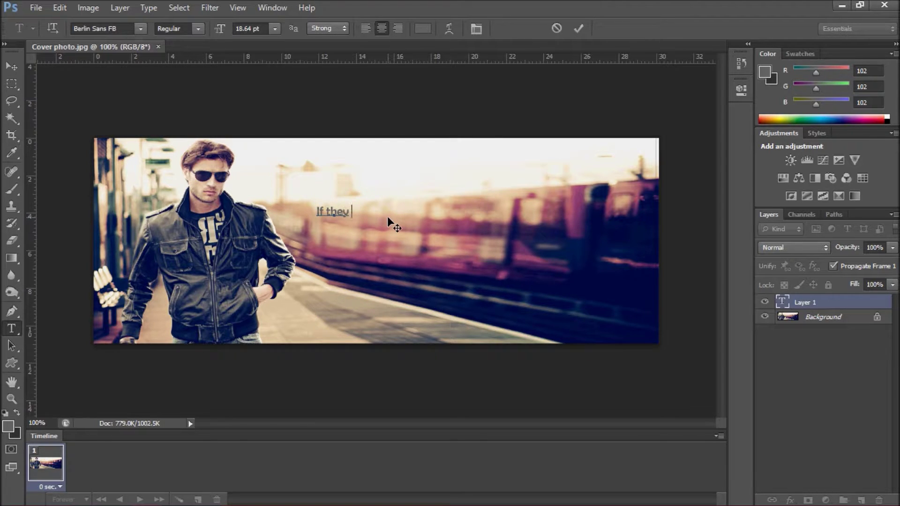
pyautogui.write(' D')
pyautogui.write("on'")
pyautogui.write('t')
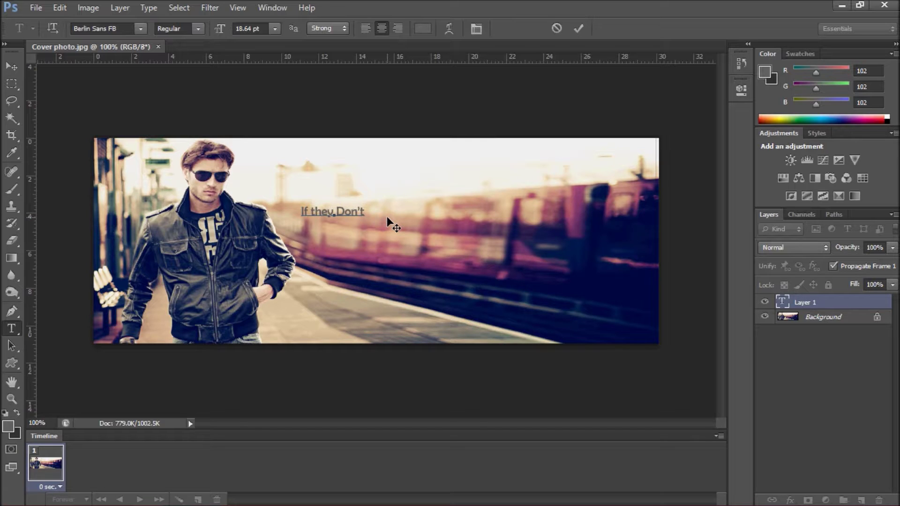
pyautogui.write(' C')
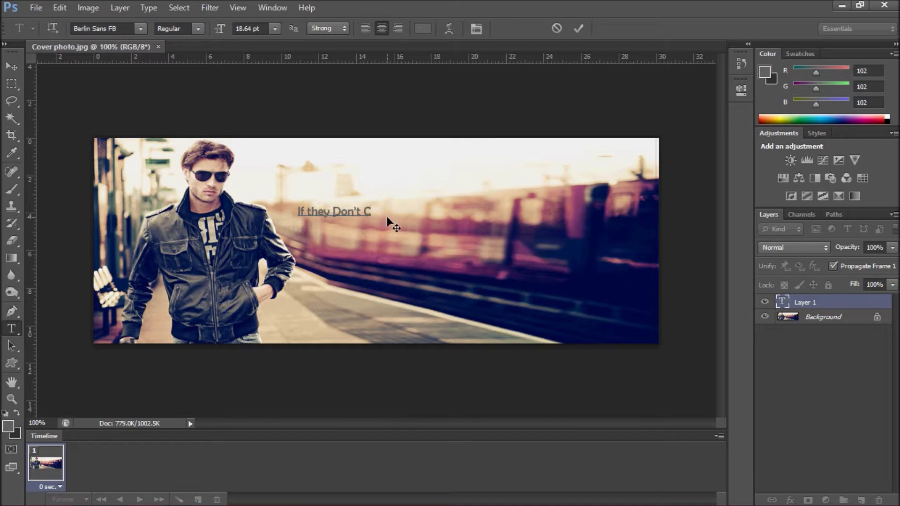
pyautogui.write('hase ')
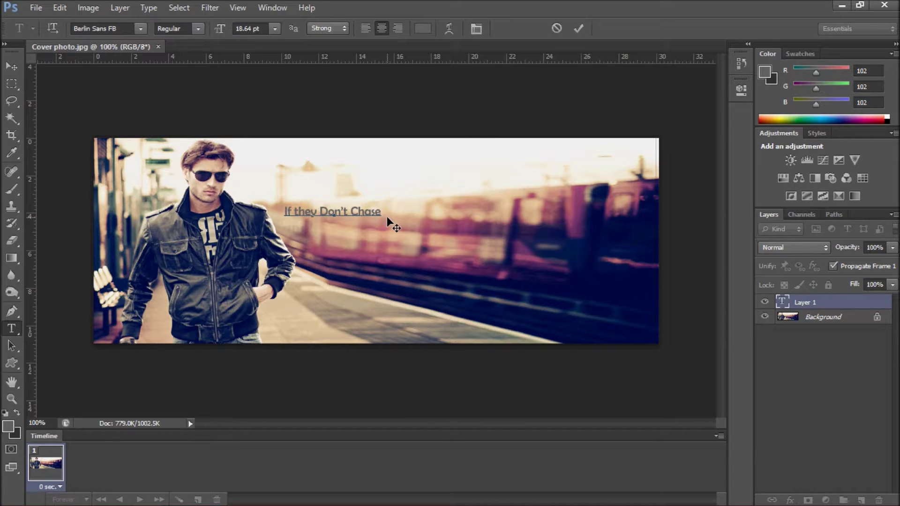
pyautogui.write('you')
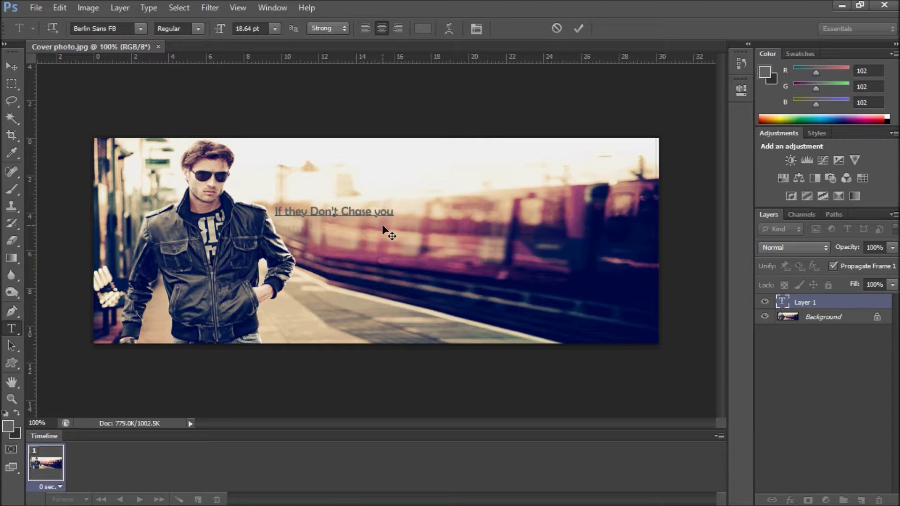
pyautogui.write(' when')
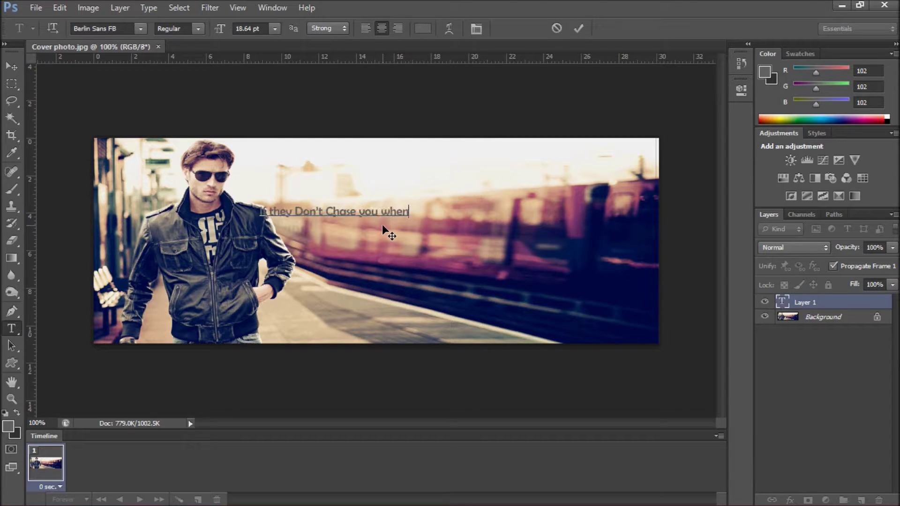
pyautogui.write(' you w')
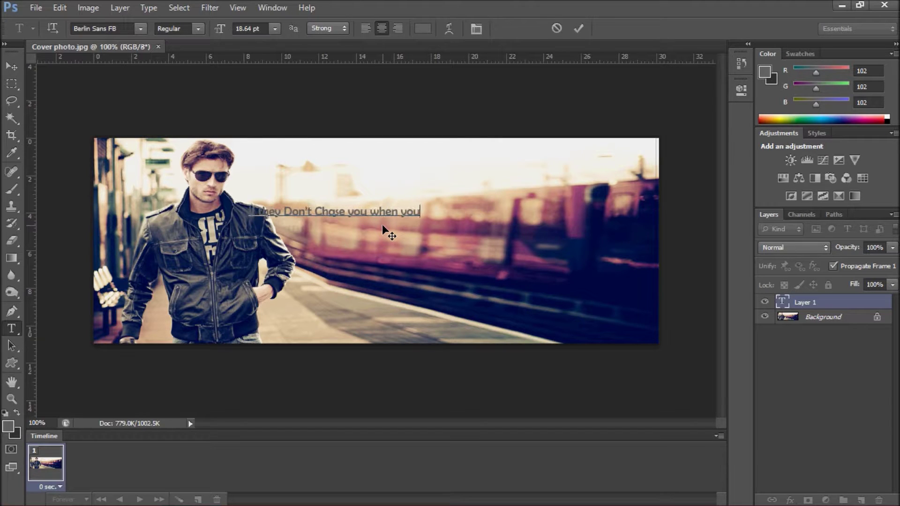
pyautogui.write('alk')
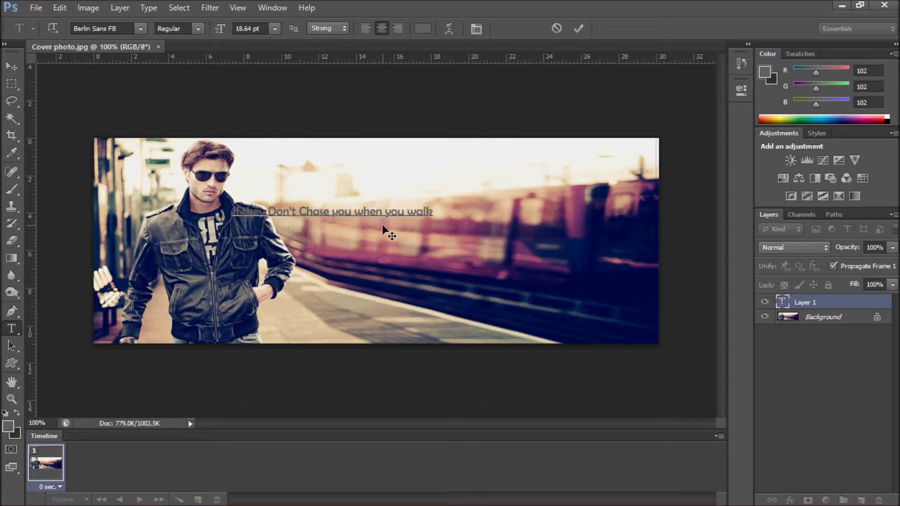
pyautogui.write(' away')
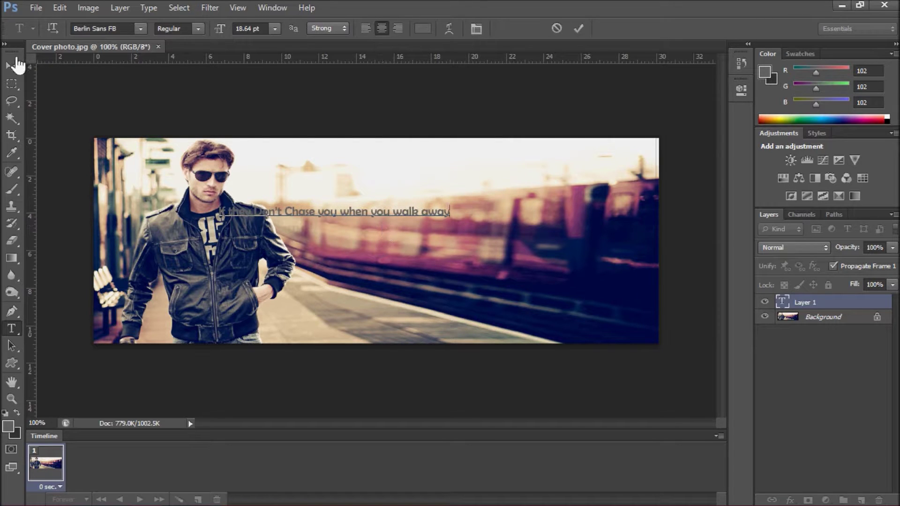
pyautogui.click(12, 68)
pyautogui.moveTo(351, 218); pyautogui.dragTo(472, 212)
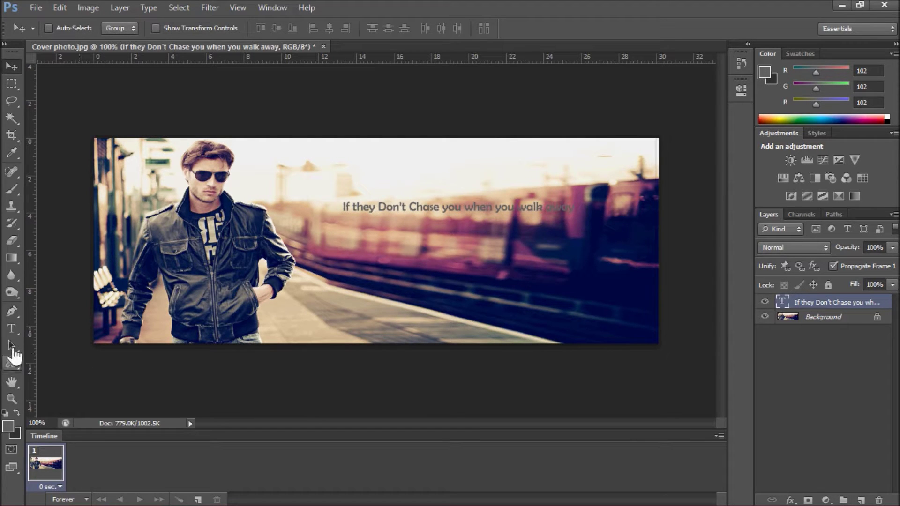
# Change the entire quote's colour to white (#ffffff).
pyautogui.click(12, 328)
pyautogui.click(445, 205)
pyautogui.hotkey('ctrl', 'a')
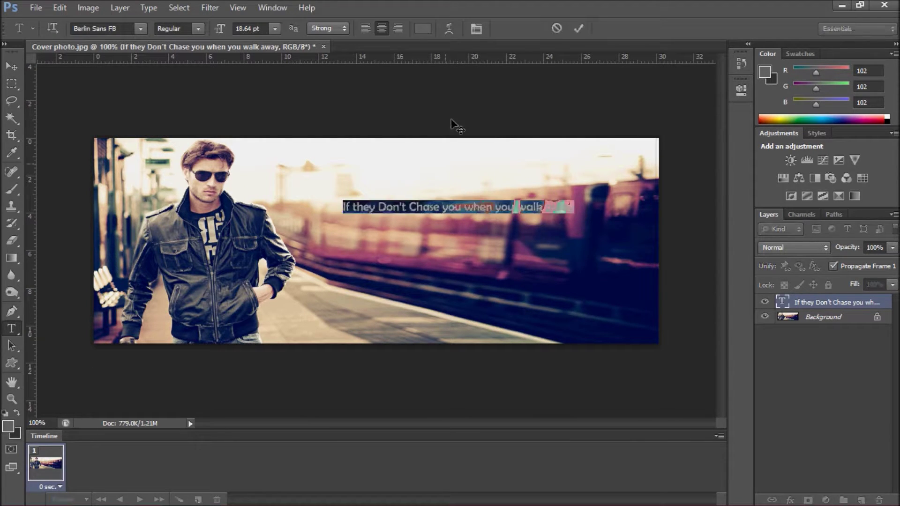
pyautogui.click(422, 28)
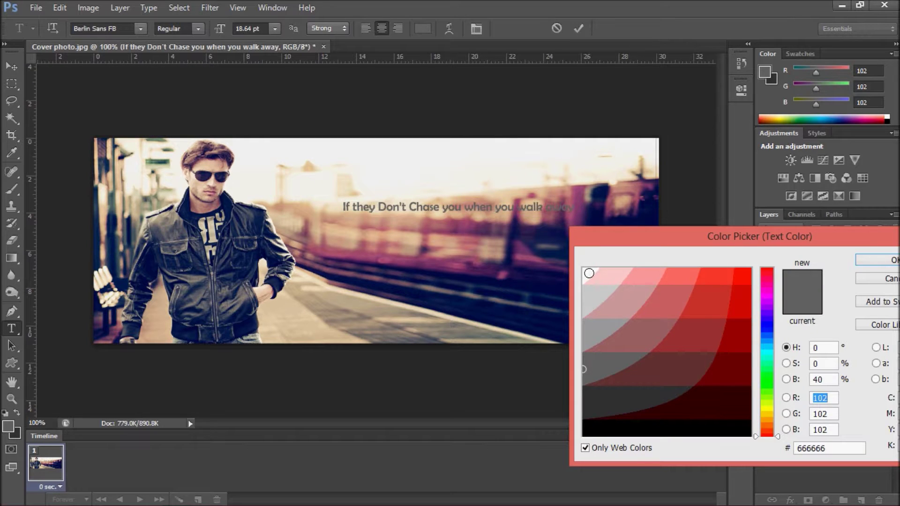
pyautogui.click(588, 274)
pyautogui.click(872, 261)
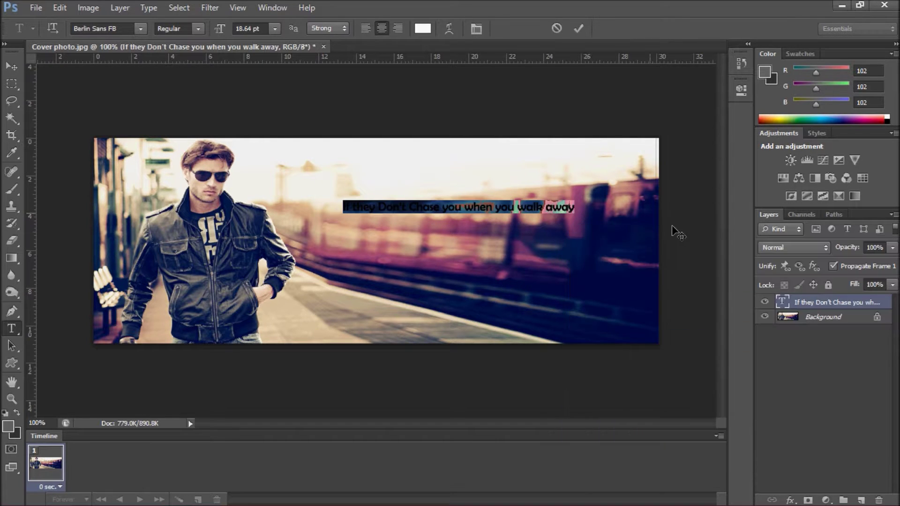
pyautogui.click(790, 500)
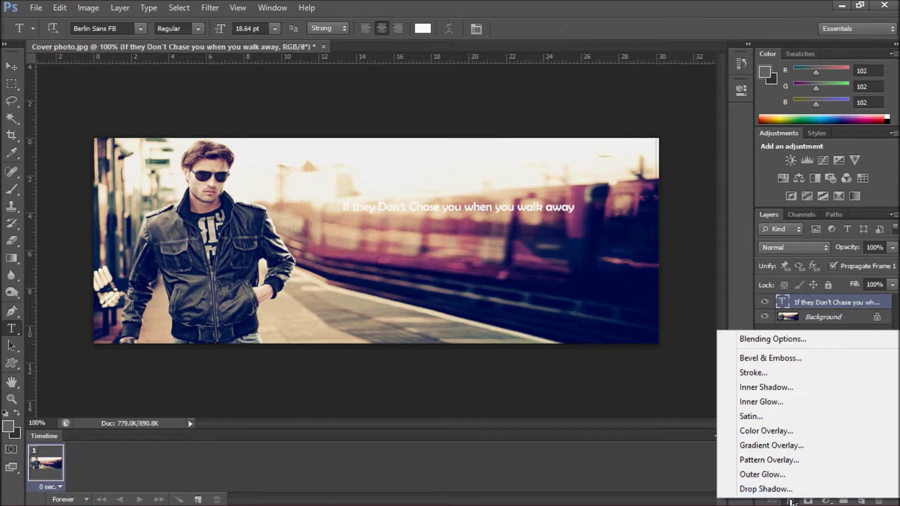
# Replace the quote's Inner Glow with a Drop Shadow and shift it slightly lower.
pyautogui.click(776, 489)
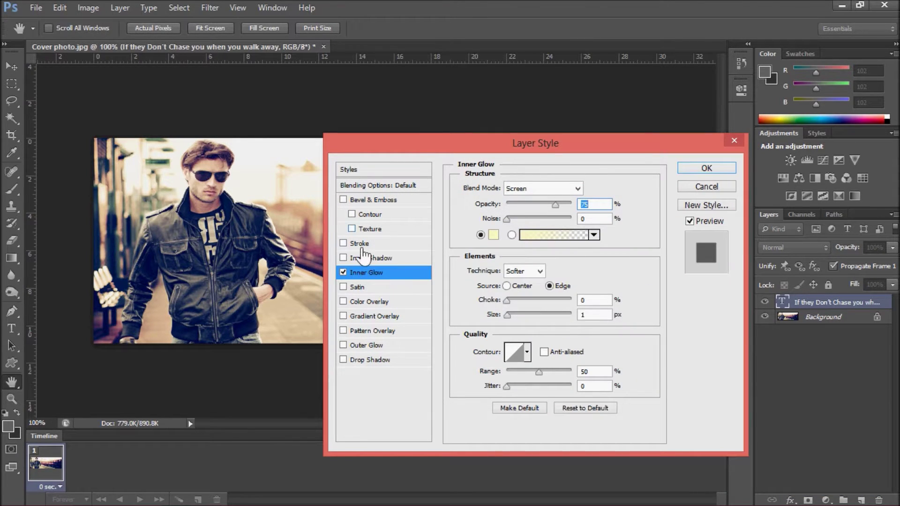
pyautogui.click(342, 274)
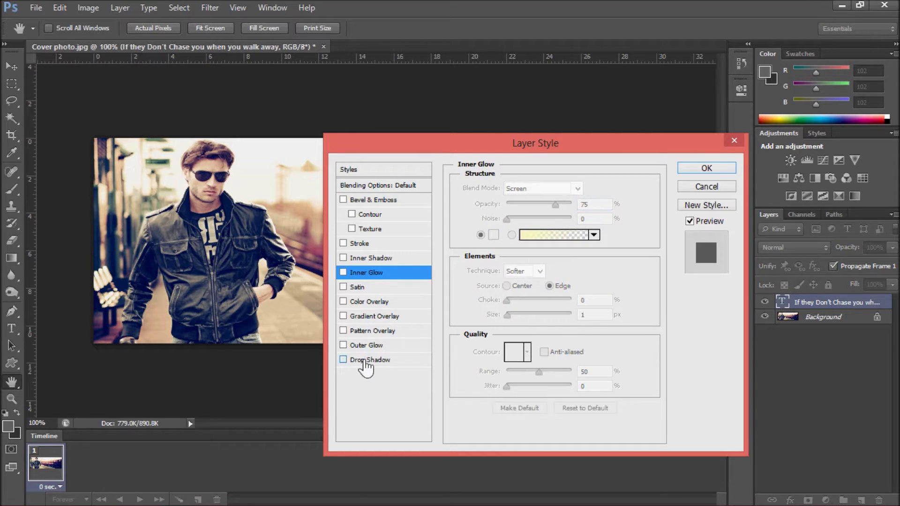
pyautogui.click(343, 360)
pyautogui.click(706, 168)
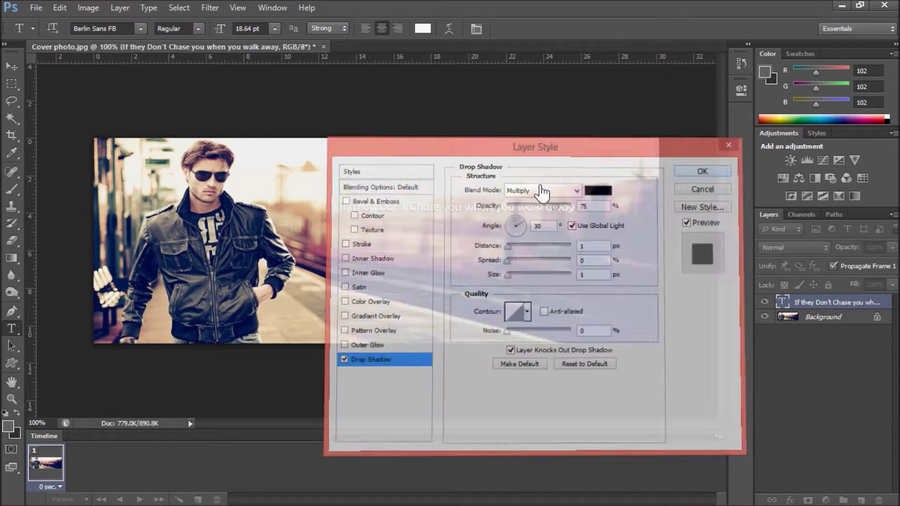
pyautogui.click(12, 67)
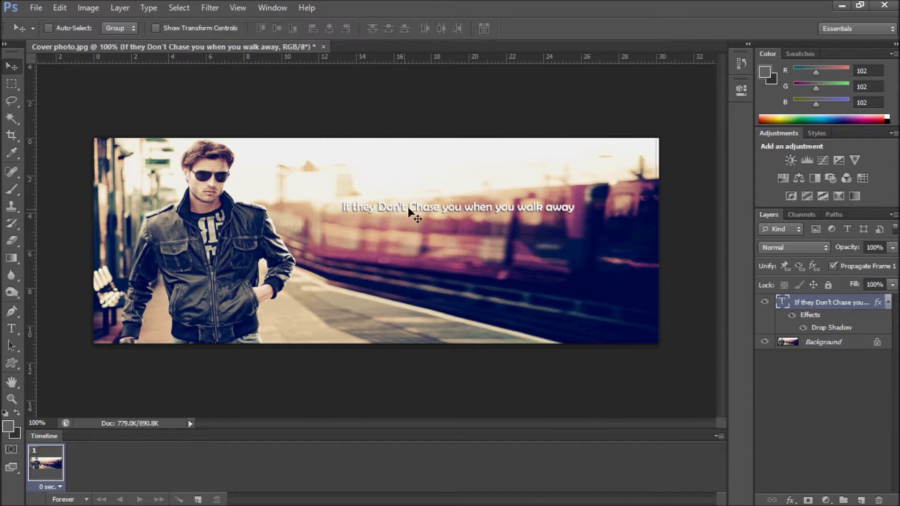
pyautogui.moveTo(418, 210); pyautogui.dragTo(419, 222)
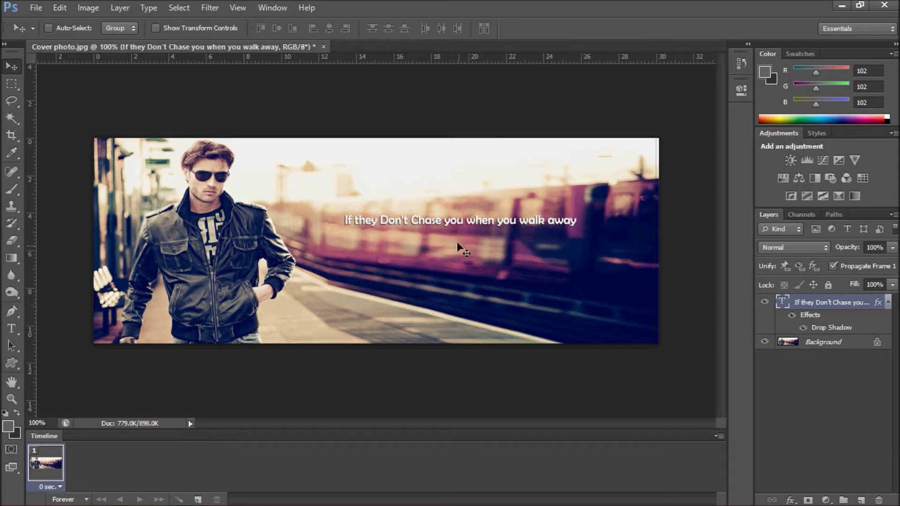
# Duplicate the subtitle line just below itself and change the copy's text to 'KEEP WALKING'.
pyautogui.keyDown('alt'); pyautogui.moveTo(456, 227); pyautogui.dragTo(445, 255); pyautogui.keyUp('alt')
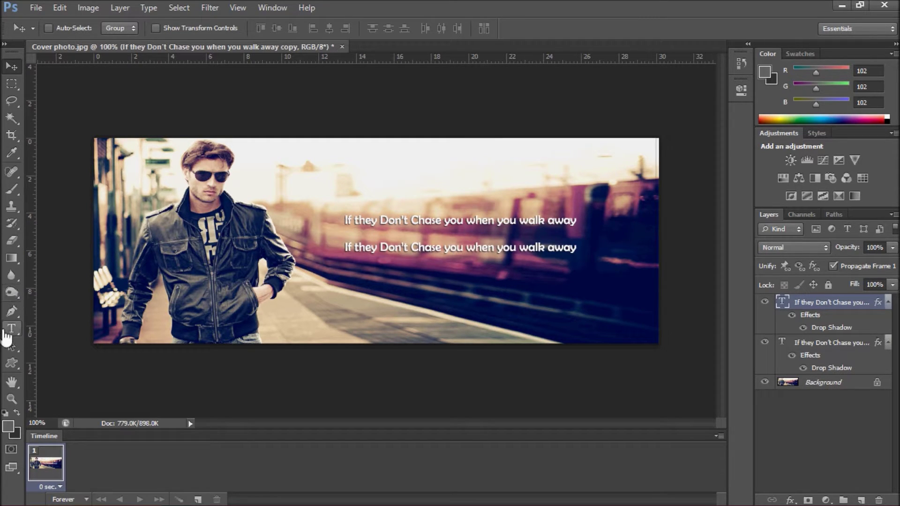
pyautogui.click(7, 331)
pyautogui.tripleClick(424, 243)
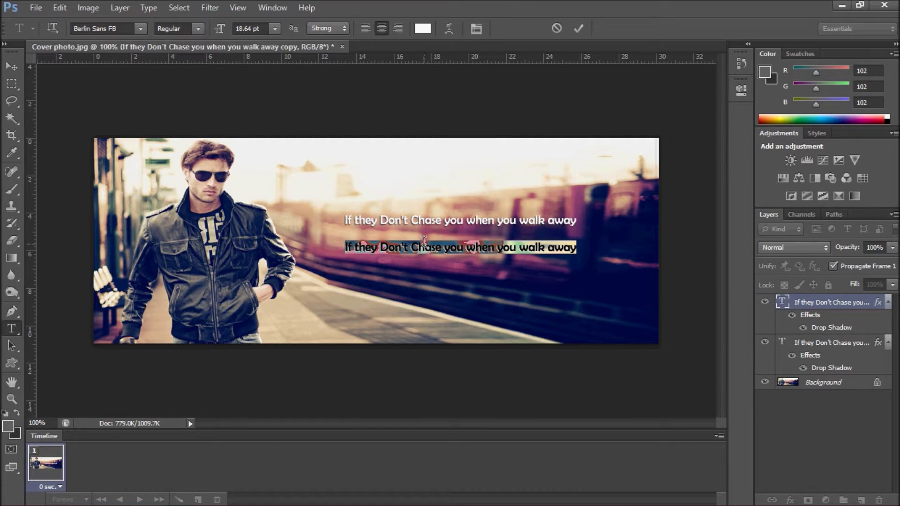
pyautogui.write('KEE')
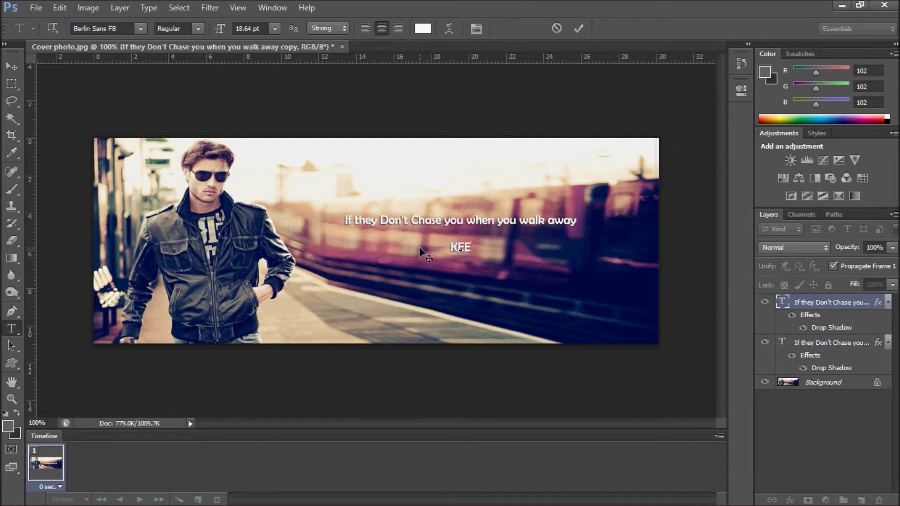
pyautogui.write('P WALKING')
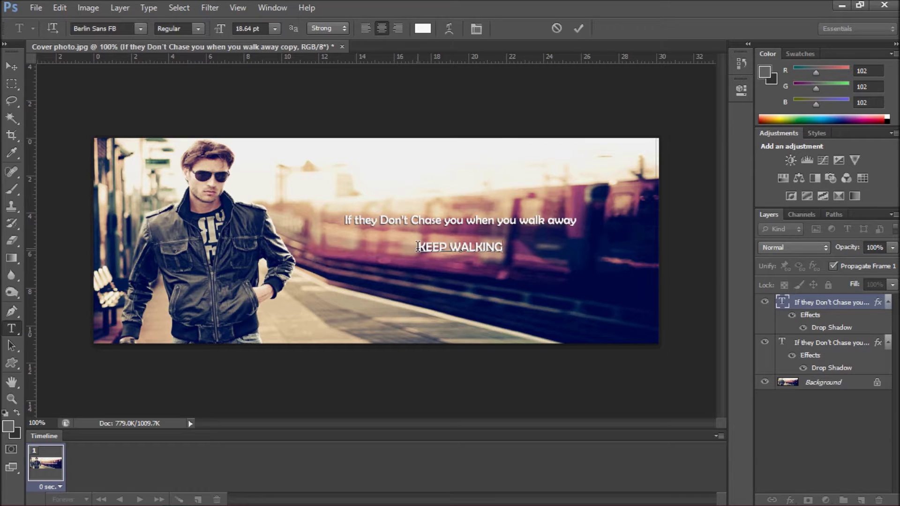
pyautogui.tripleClick(475, 247)
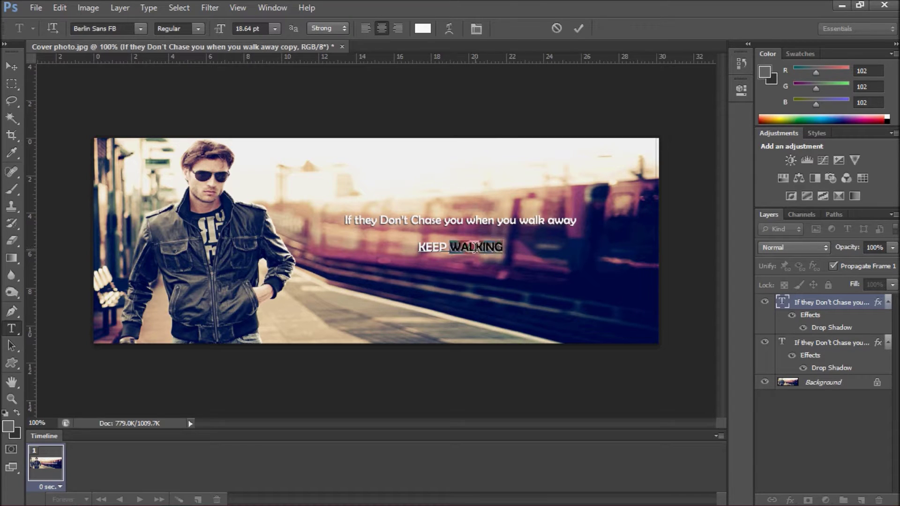
# Set the KEEP WALKING text to 60 pt.
pyautogui.moveTo(220, 29); pyautogui.dragTo(242, 40)
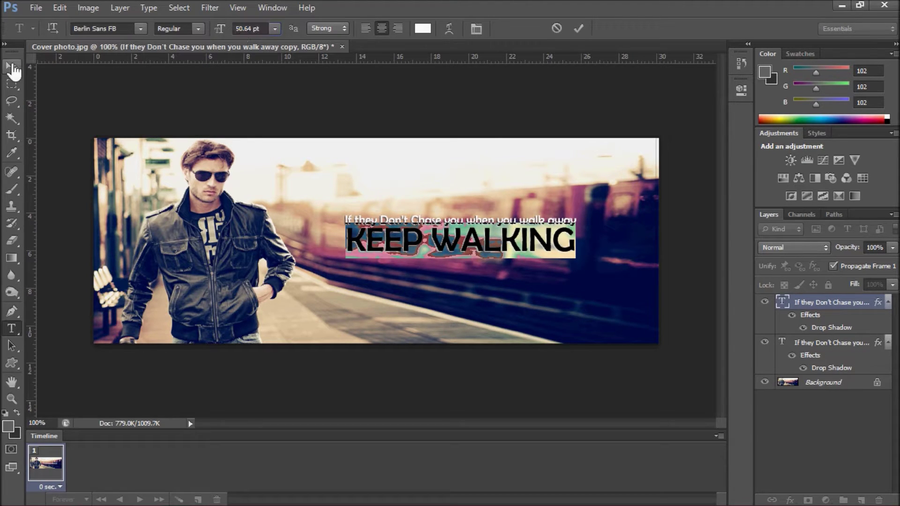
pyautogui.click(275, 29)
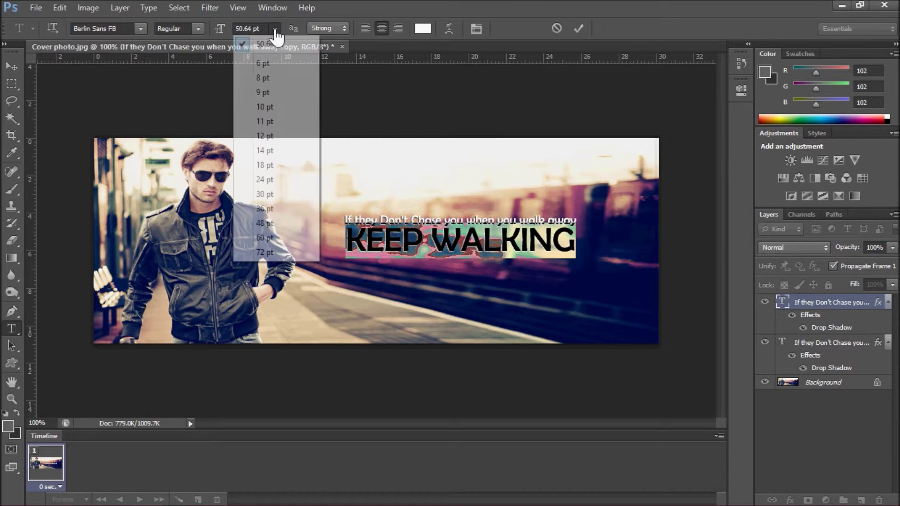
pyautogui.click(264, 238)
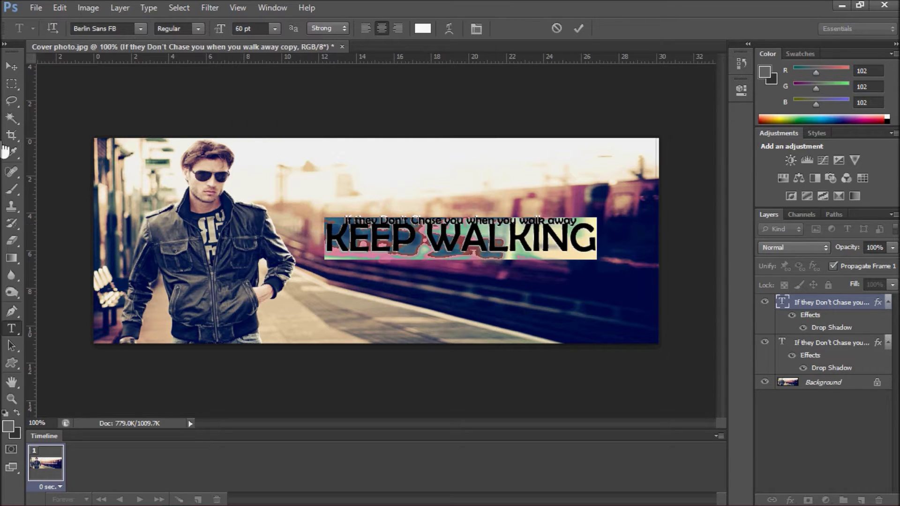
pyautogui.click(12, 67)
# Move KEEP WALKING down and place the subtitle line directly above it.
pyautogui.moveTo(398, 260); pyautogui.dragTo(403, 284)
pyautogui.rightClick(397, 226)
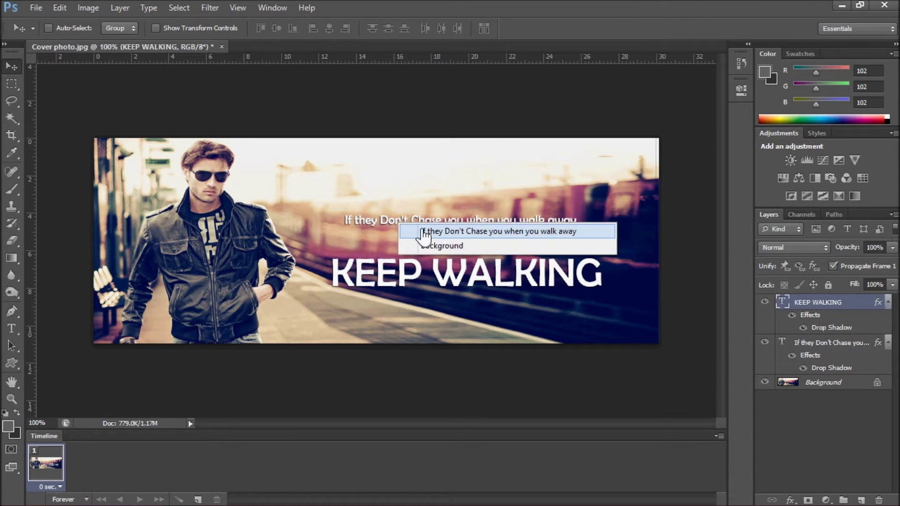
pyautogui.click(422, 231)
pyautogui.moveTo(393, 219); pyautogui.dragTo(407, 247)
pyautogui.click(12, 328)
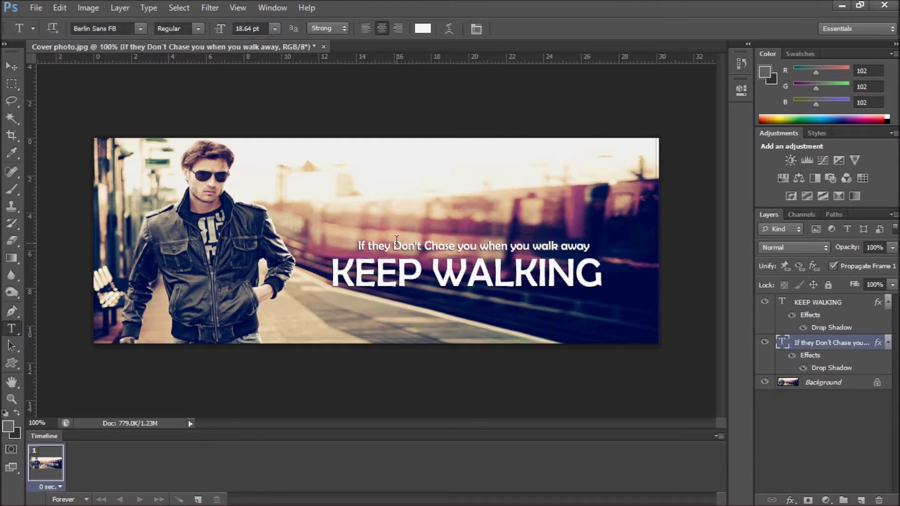
# Enlarge the subtitle line to 26.64 pt.
pyautogui.click(393, 248)
pyautogui.tripleClick(393, 252)
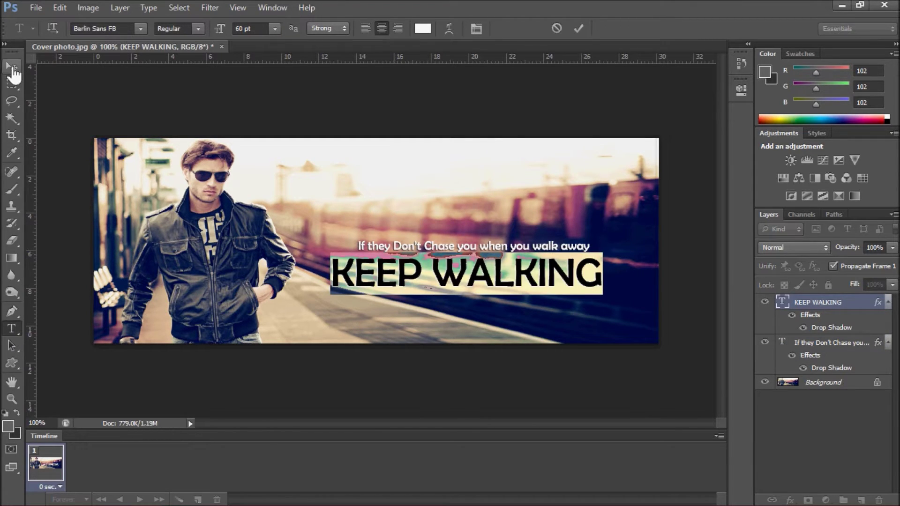
pyautogui.click(12, 68)
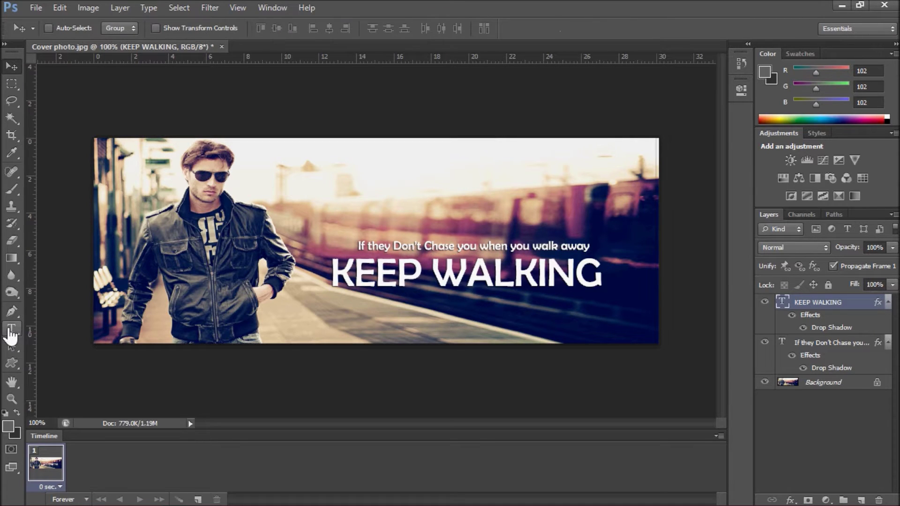
pyautogui.click(11, 330)
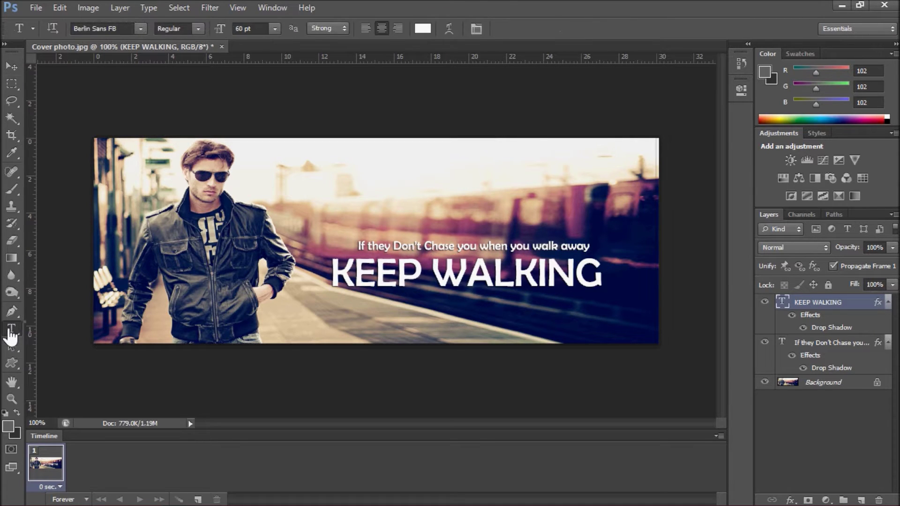
pyautogui.tripleClick(475, 245)
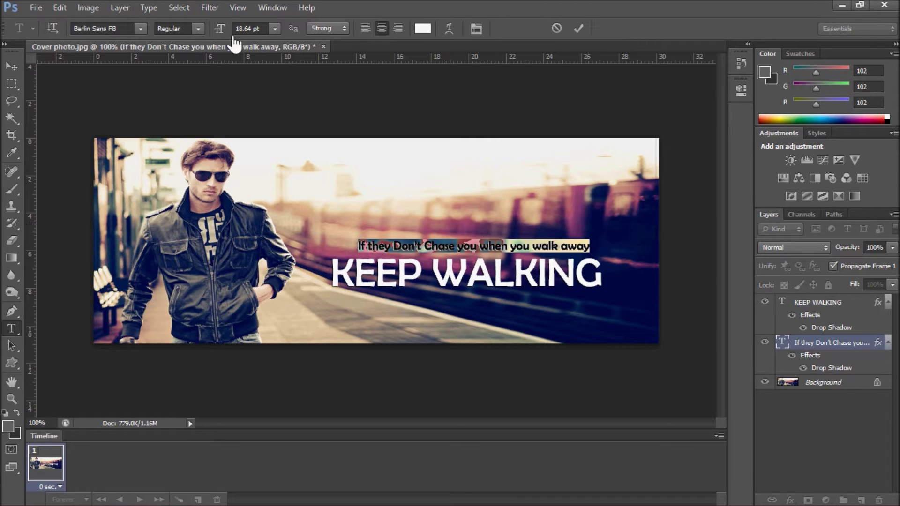
pyautogui.moveTo(221, 31); pyautogui.dragTo(227, 34)
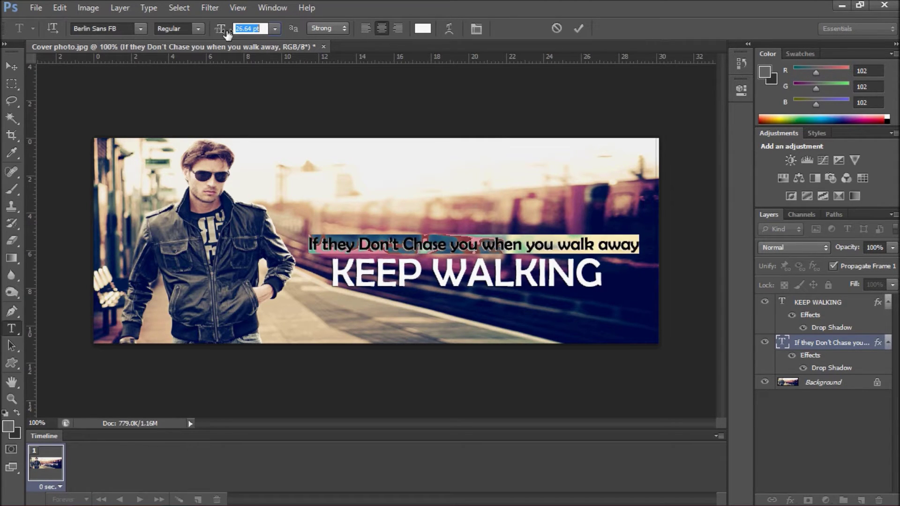
pyautogui.click(14, 68)
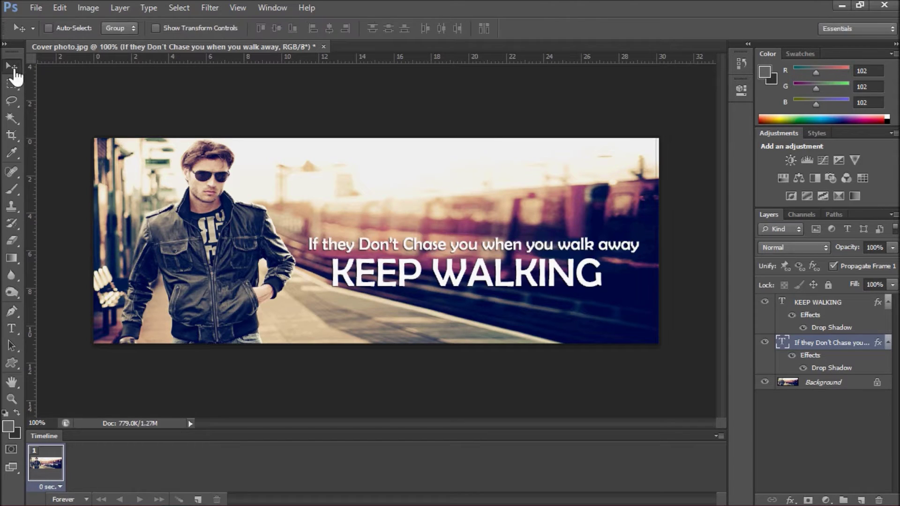
# Shift the subtitle up and left, and raise KEEP WALKING closer beneath it.
pyautogui.moveTo(365, 234); pyautogui.dragTo(358, 220)
pyautogui.rightClick(463, 279)
pyautogui.click(476, 285)
pyautogui.moveTo(460, 278); pyautogui.dragTo(461, 265)
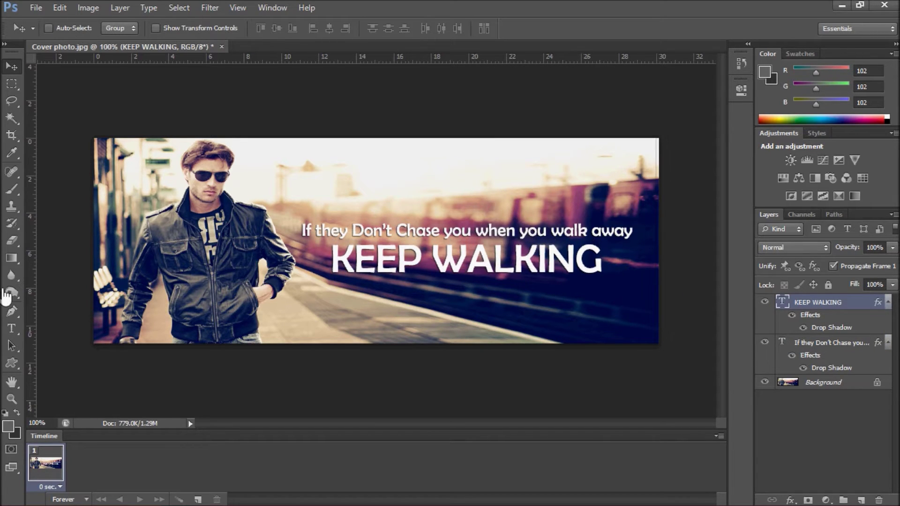
# Try Blackoak Std on the subtitle, then revert to Berlin Sans FB.
pyautogui.click(12, 328)
pyautogui.doubleClick(343, 226)
pyautogui.hotkey('ctrl', 'a')
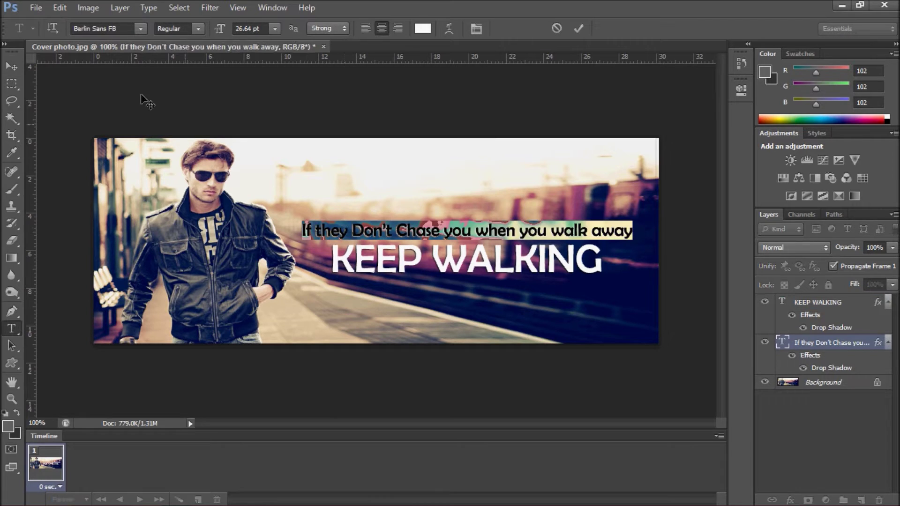
pyautogui.click(141, 28)
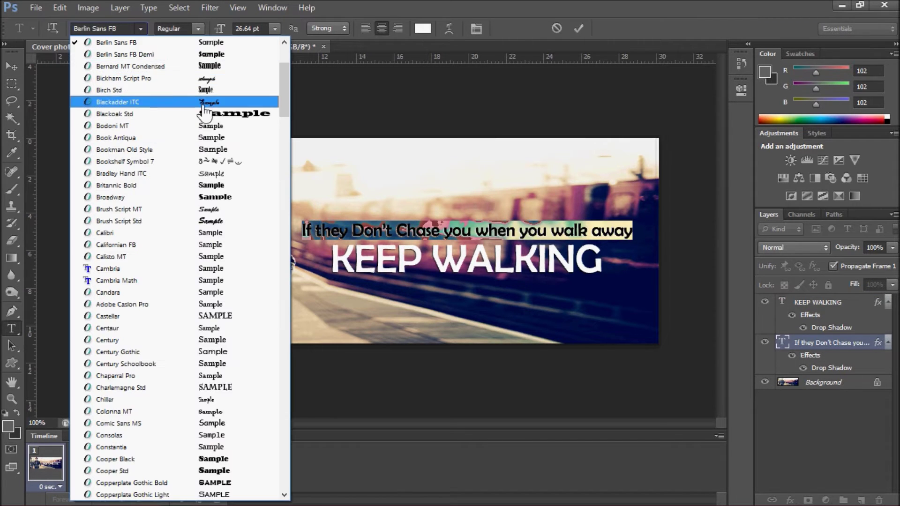
pyautogui.click(117, 94)
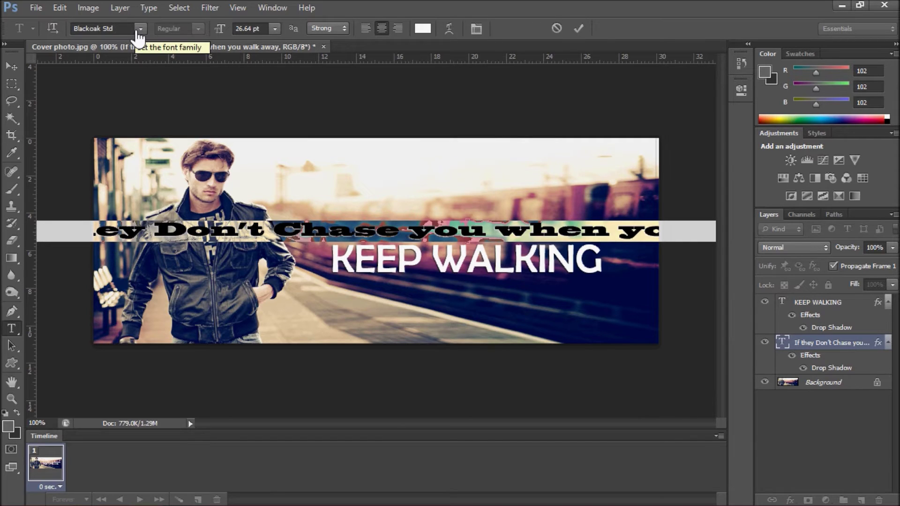
pyautogui.hotkey('ctrl', 'z')
pyautogui.click(12, 67)
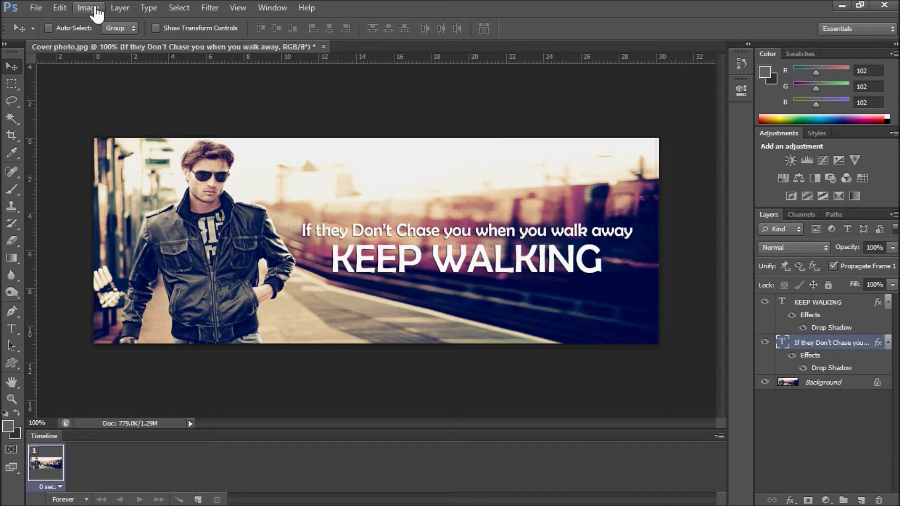
# Save the cover as quality-12 JPEG 'Cover photo 2', then close the document without saving changes.
pyautogui.click(36, 7)
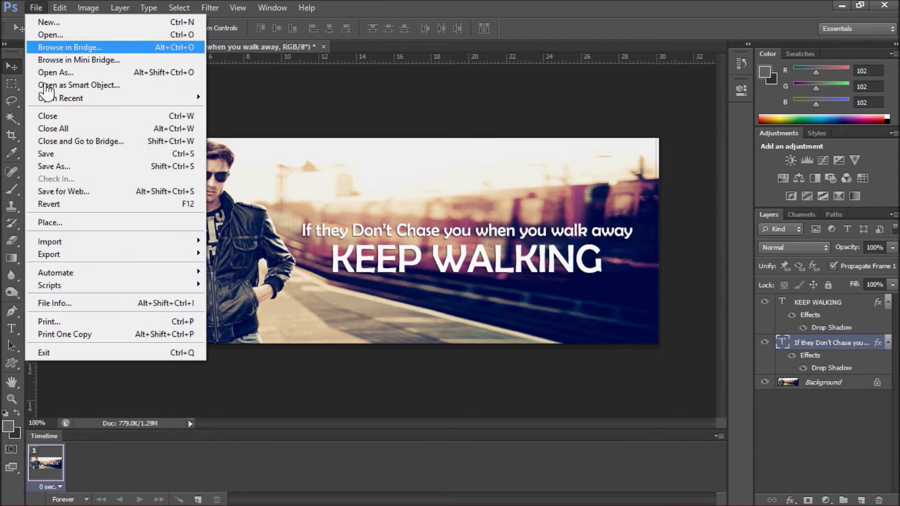
pyautogui.click(46, 167)
pyautogui.click(495, 324)
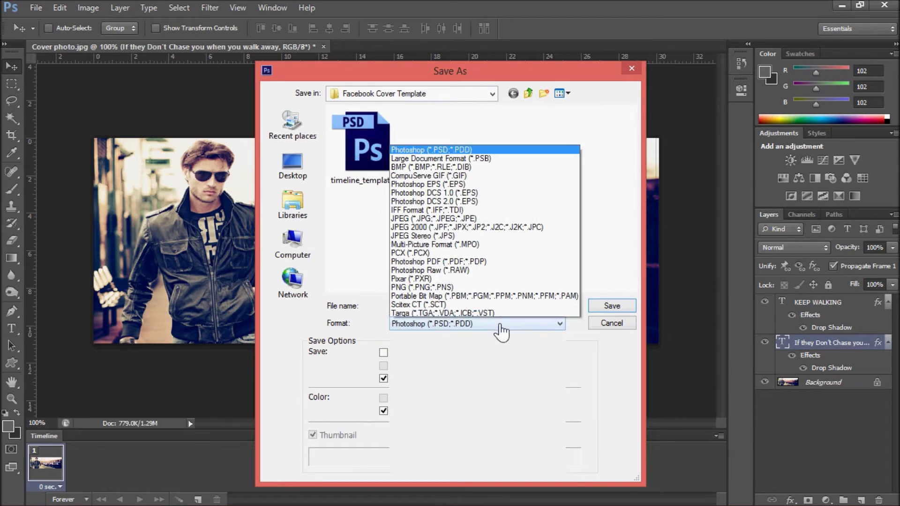
pyautogui.click(424, 208)
pyautogui.click(359, 177)
pyautogui.doubleClick(440, 304)
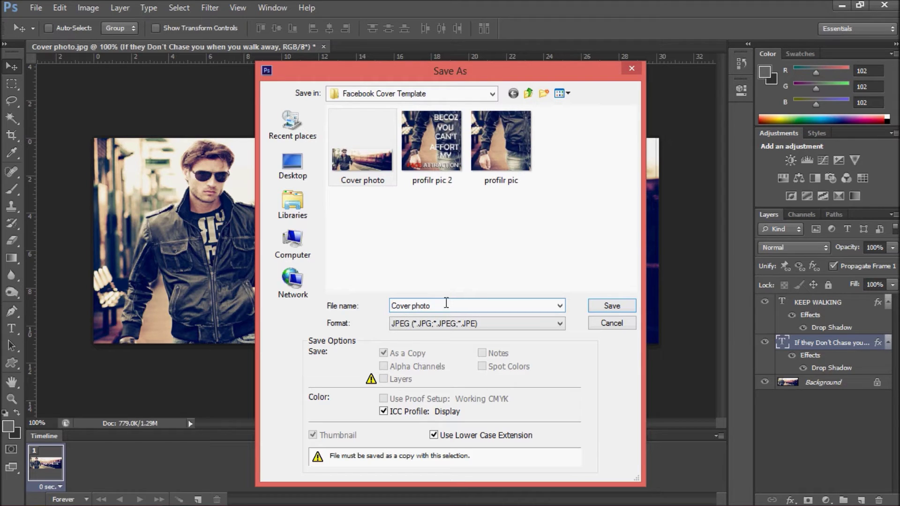
pyautogui.click(593, 310)
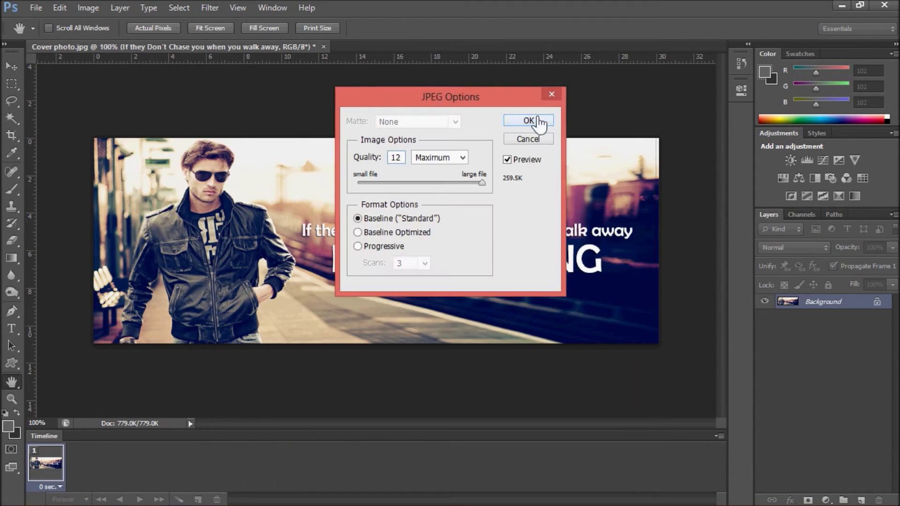
pyautogui.click(520, 121)
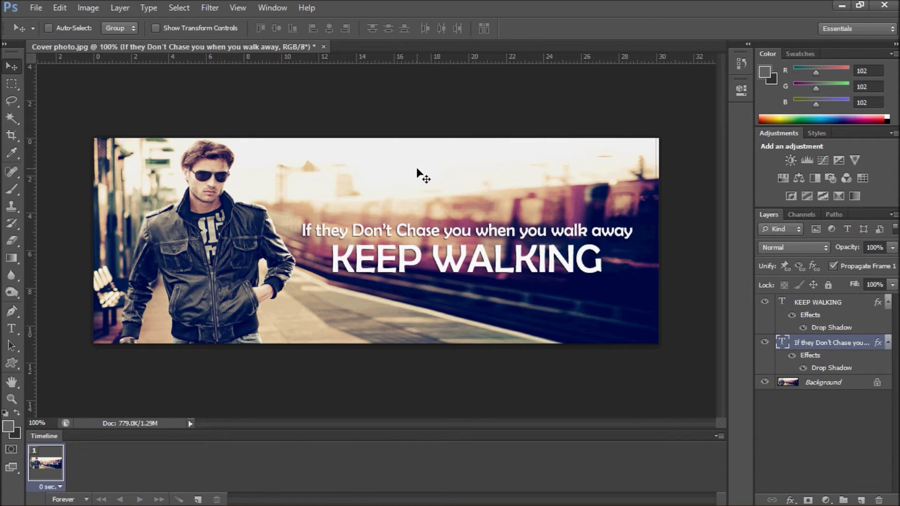
pyautogui.click(323, 47)
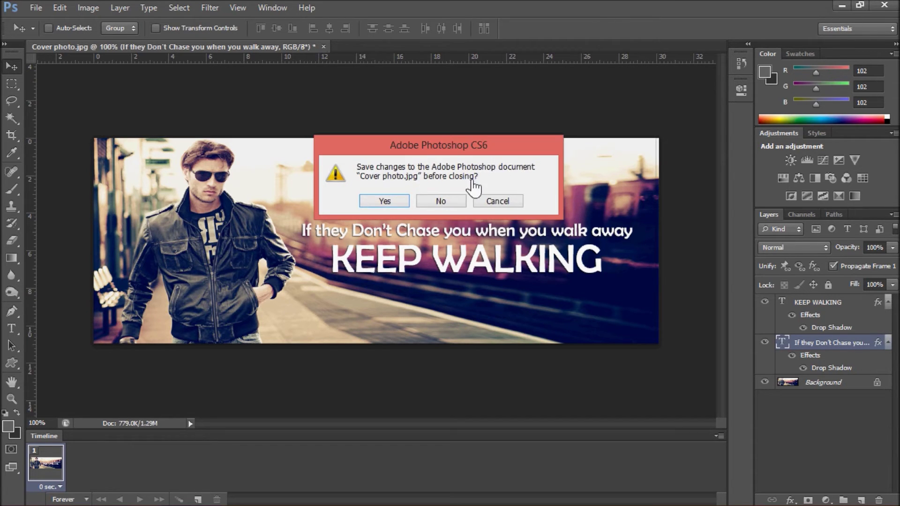
pyautogui.click(433, 201)
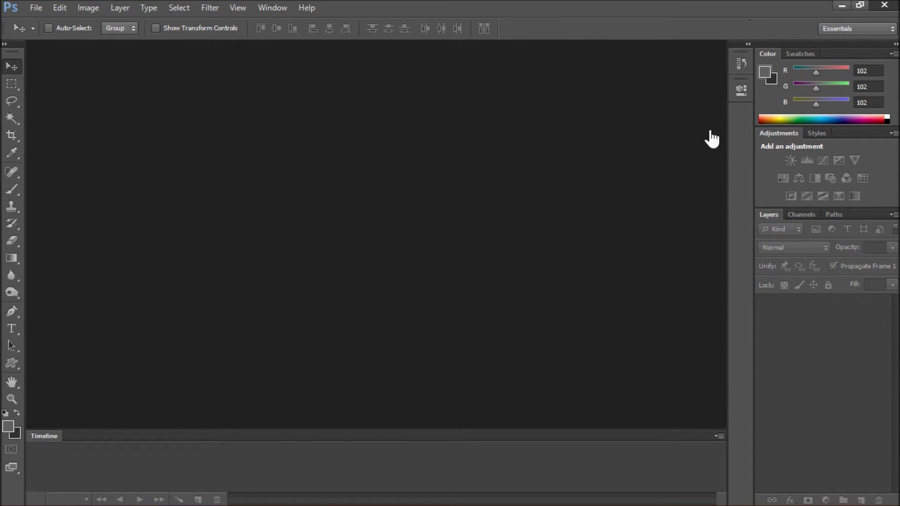